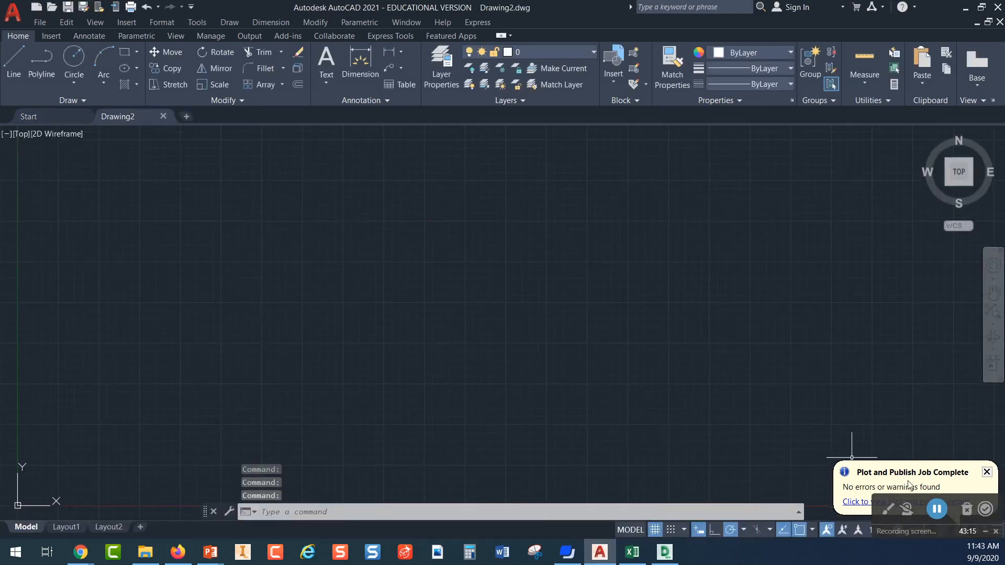
- Dismiss the plot and publish notification and turn off the drawing grid
drag(956, 498, 948, 415)
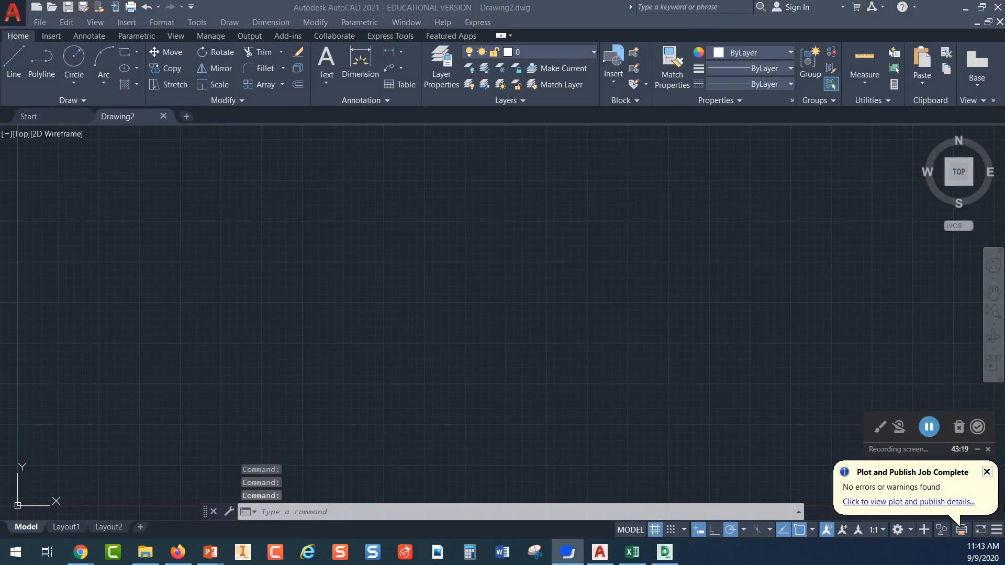
click(987, 473)
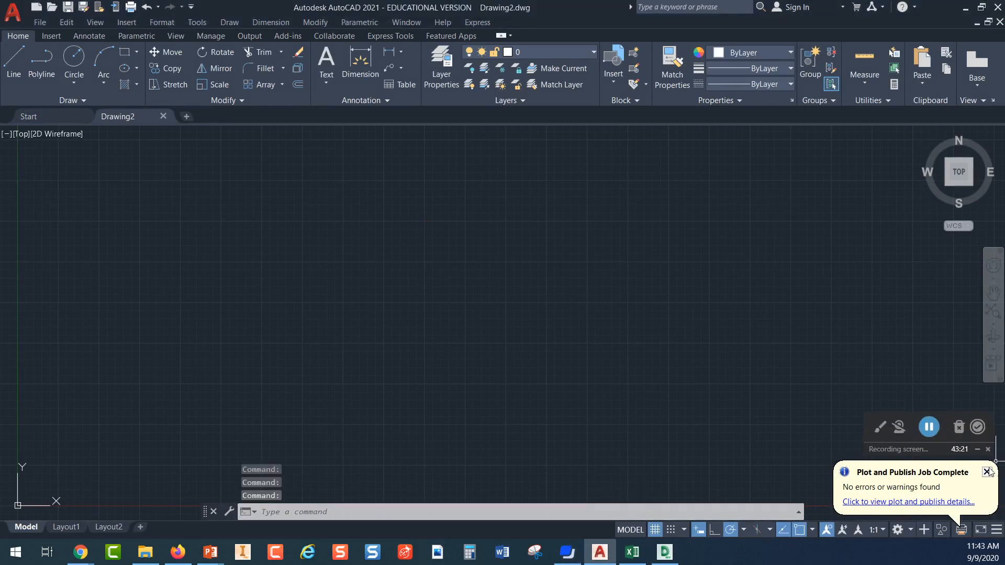
click(987, 472)
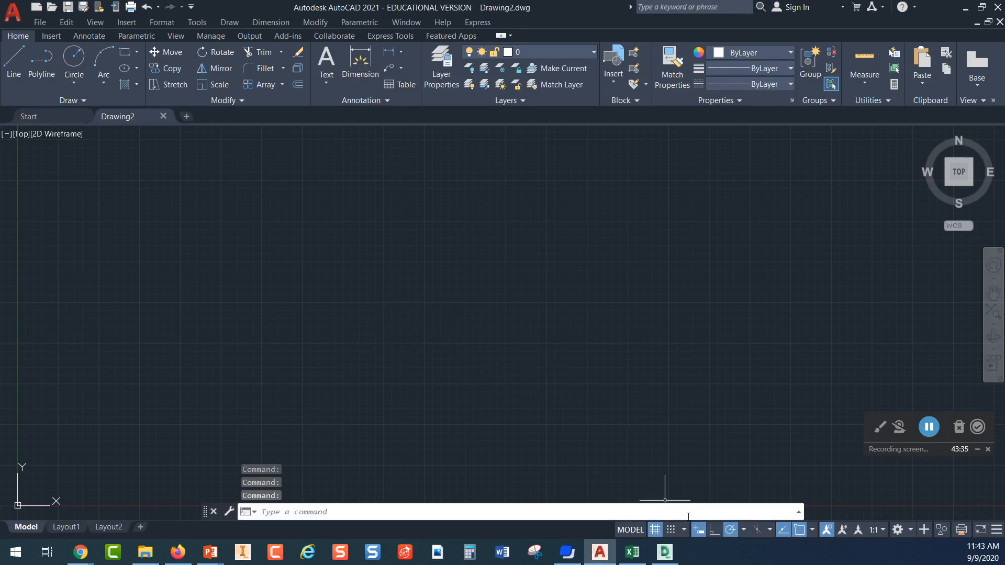
click(655, 530)
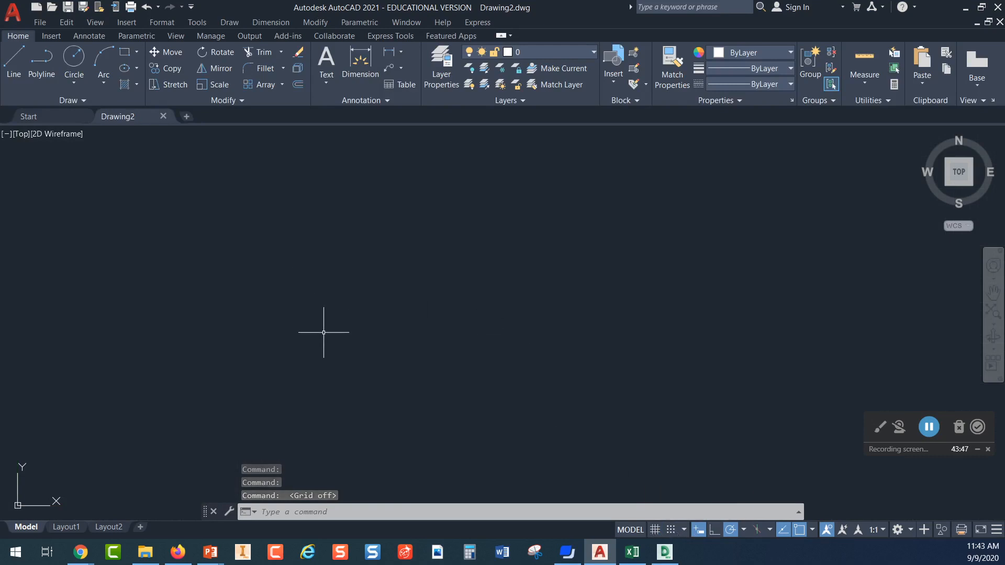
- Start a line at absolute coordinates 2,2
middle_drag(267, 379, 458, 236)
scroll(417, 276, down, 2)
middle_drag(426, 271, 290, 293)
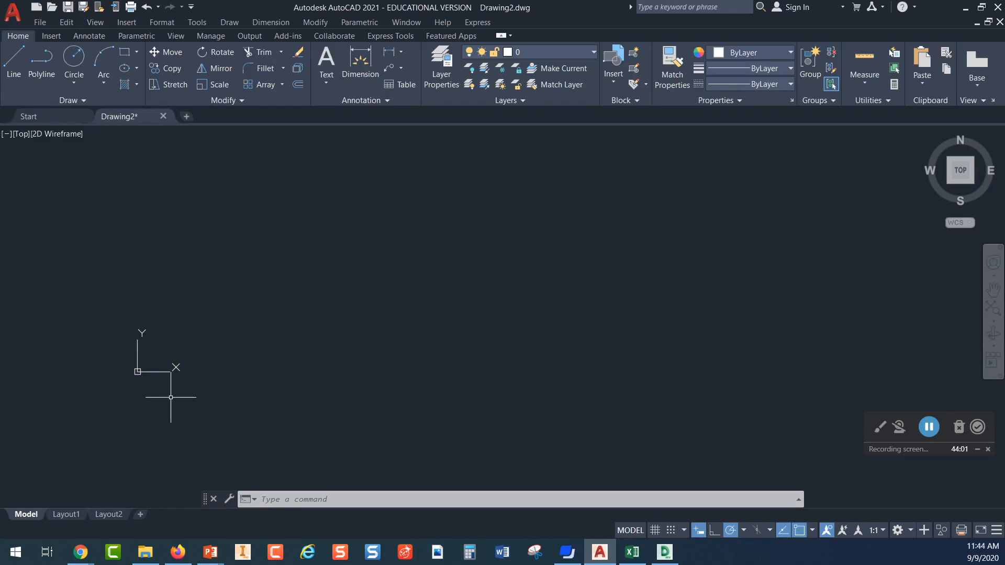
middle_drag(270, 257, 301, 238)
click(12, 61)
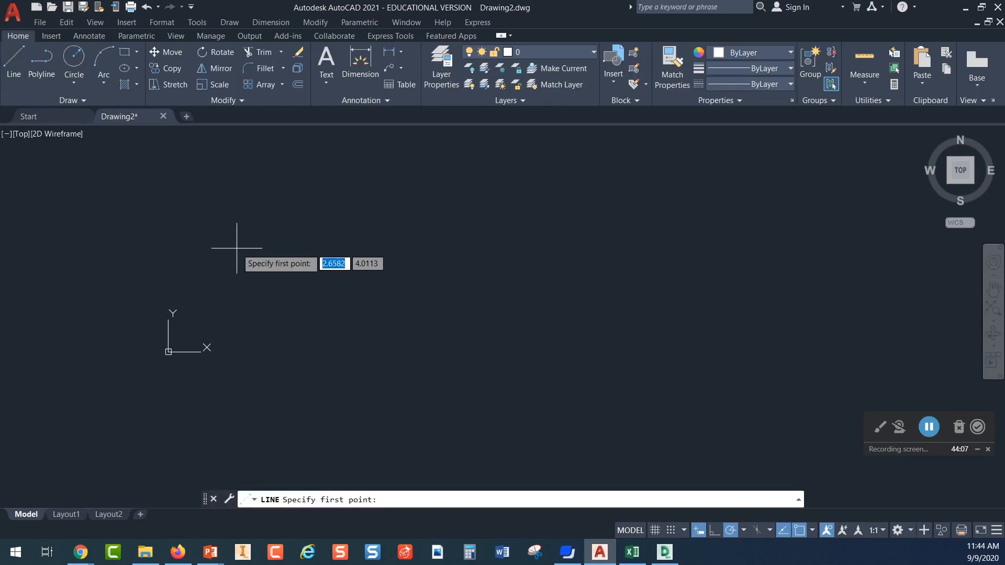
text(2,2)
key(Return)
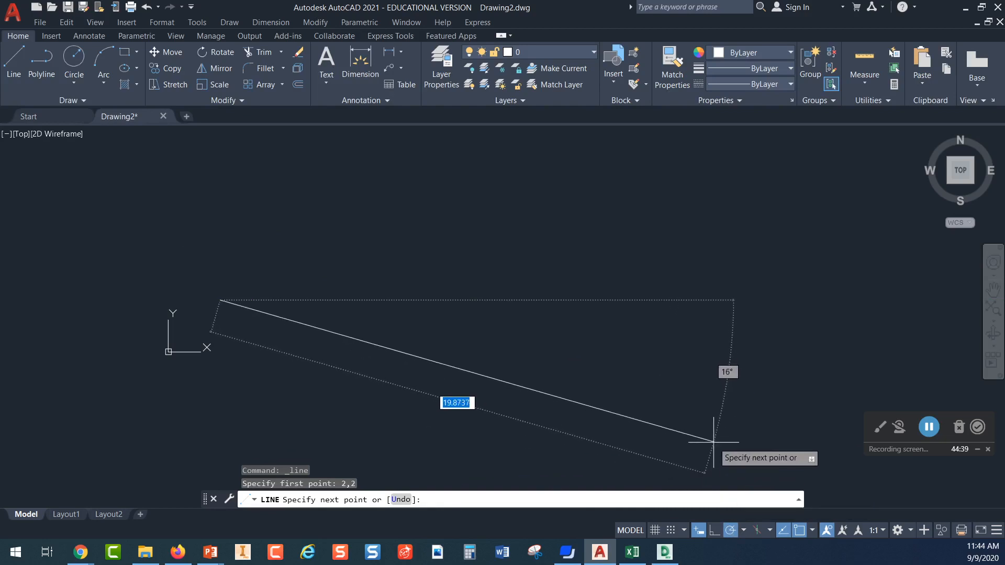
- Alternate between Ortho mode and Polar Tracking while placing the line's next point, finish with Polar Tracking on, and cancel the line
click(714, 530)
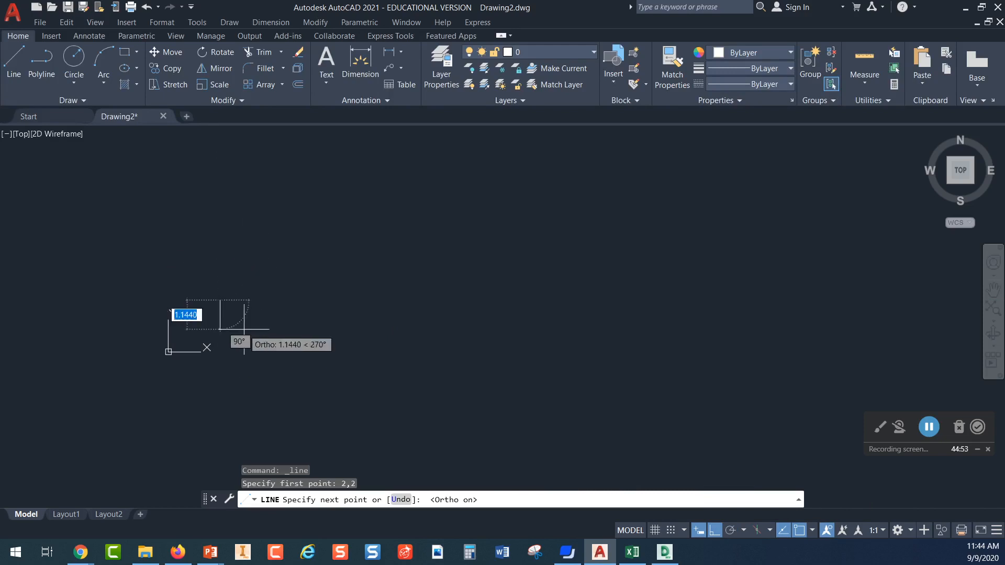
click(730, 530)
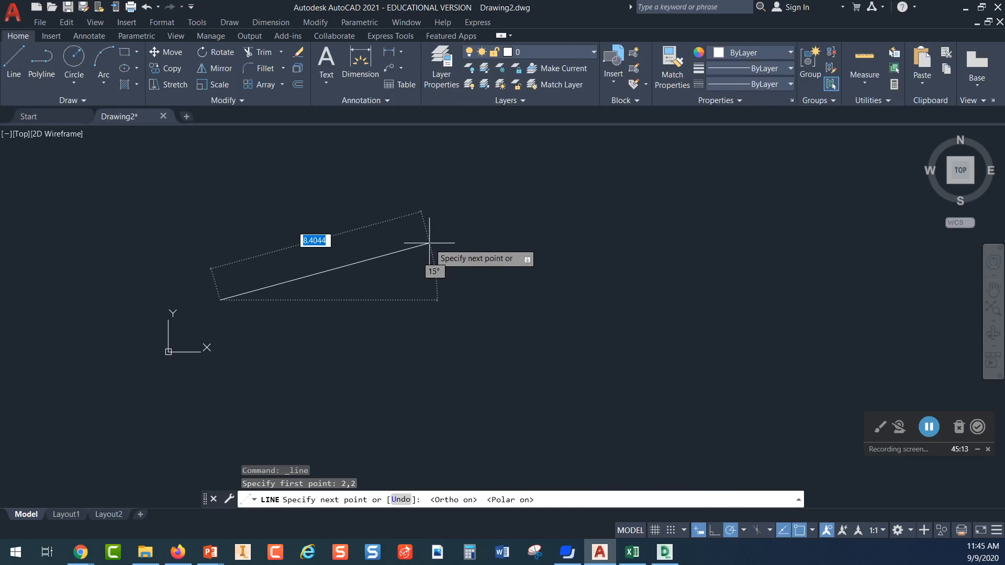
click(716, 531)
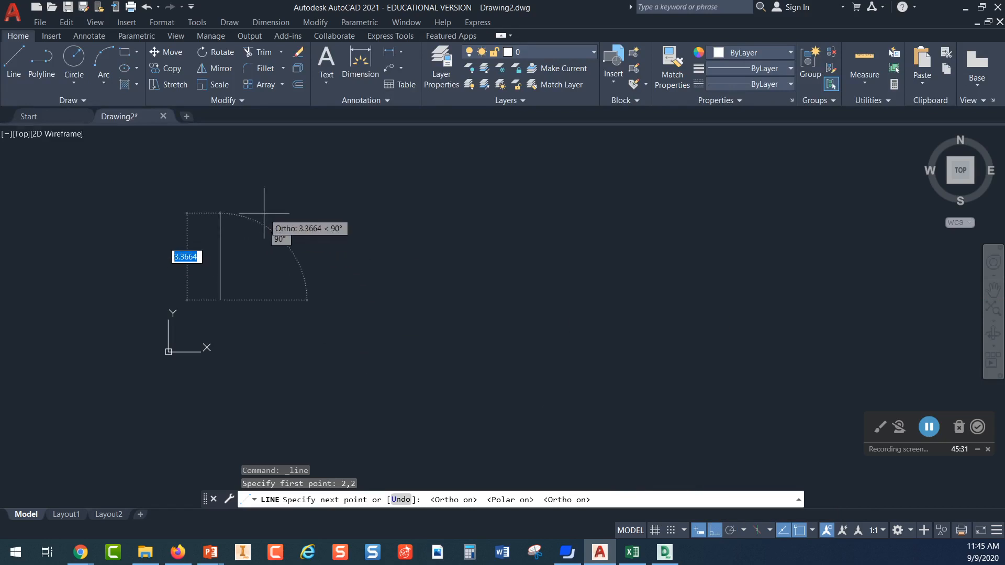
key(F8)
key(F8)
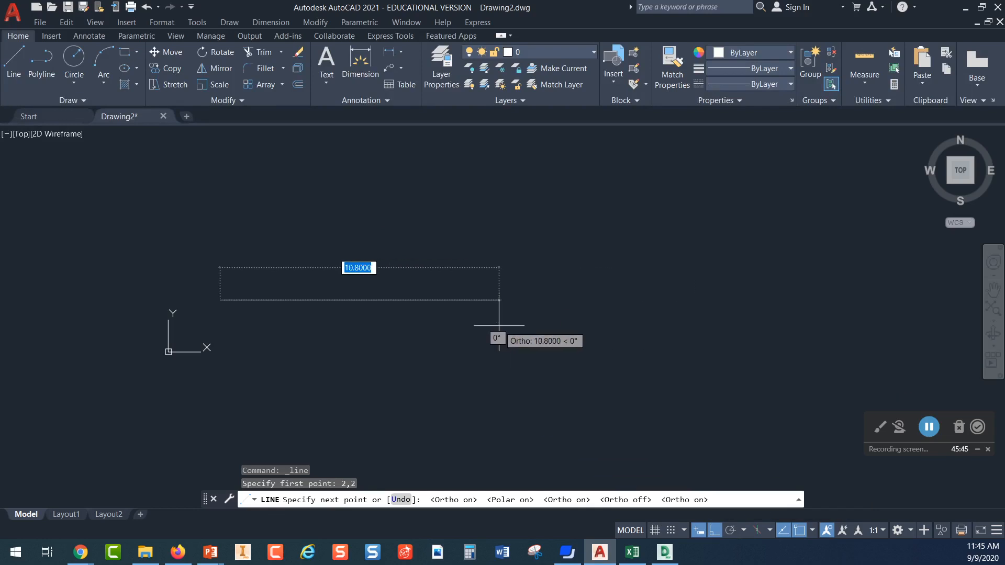
click(730, 531)
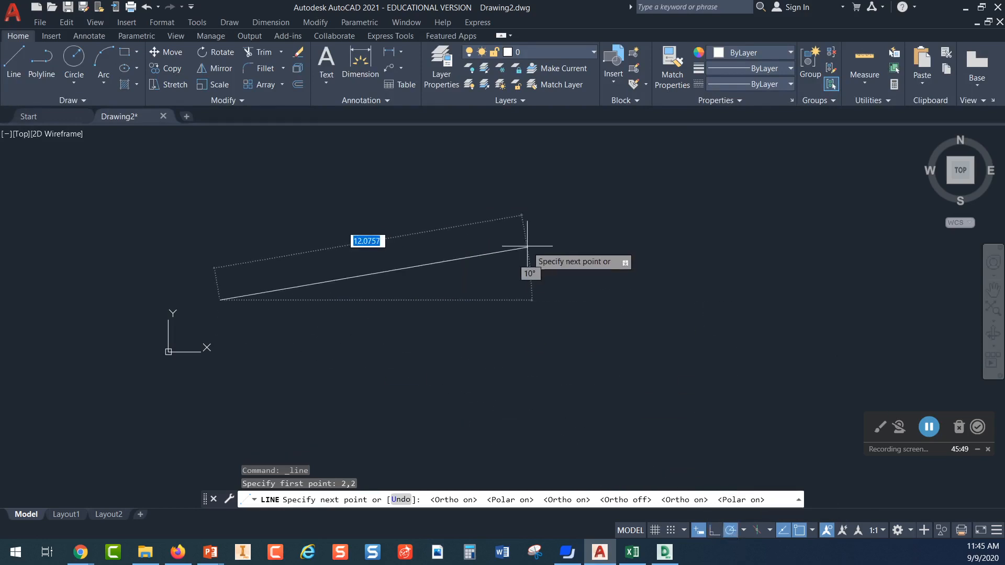
key(Escape)
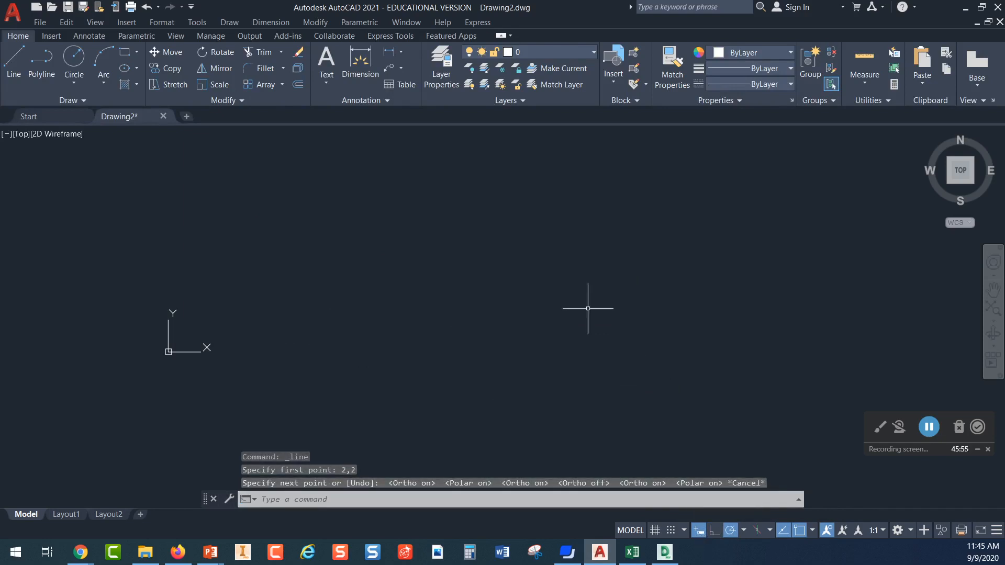
- Start another line, entering its first point through dynamic input as X 2 and Y 2
click(14, 60)
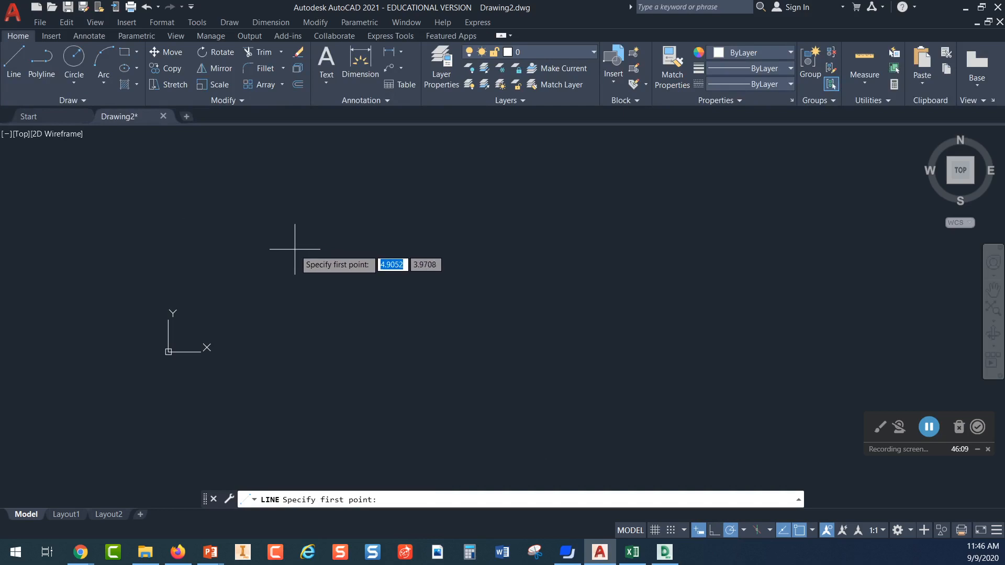
text(2)
key(Tab)
text(2)
key(Return)
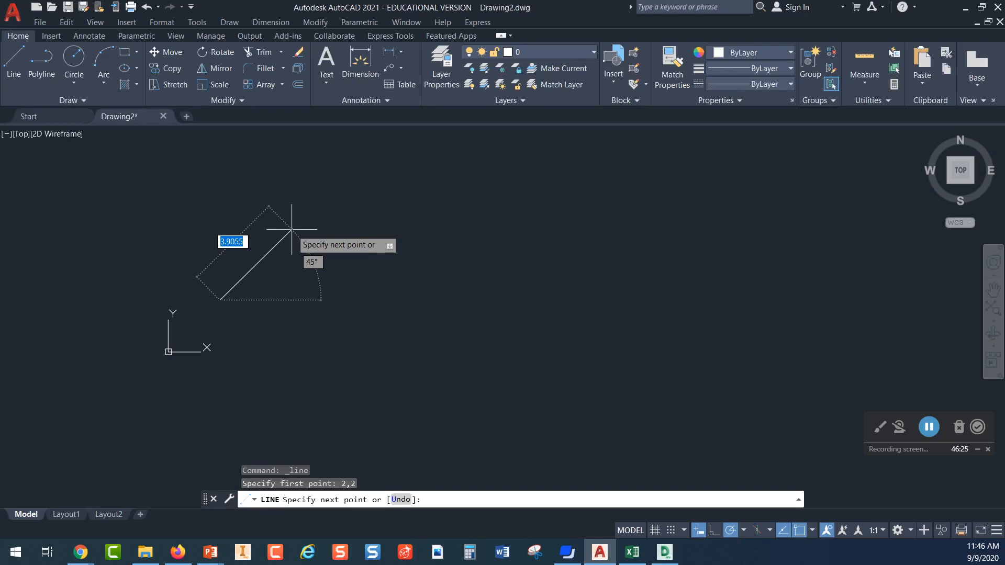
- Turn Dynamic Input off and back on during the pending line, and cancel the line
click(699, 531)
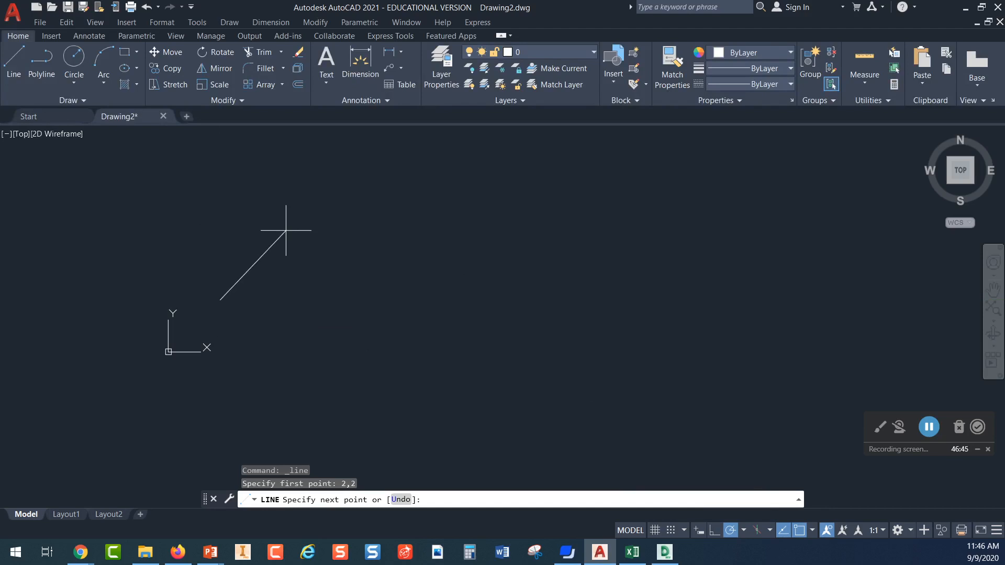
click(702, 530)
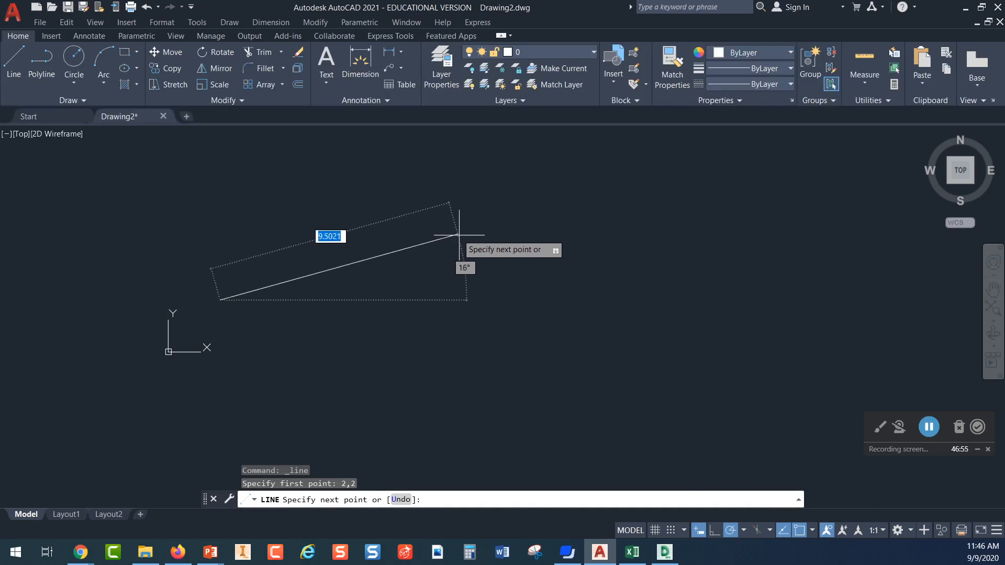
key(Escape)
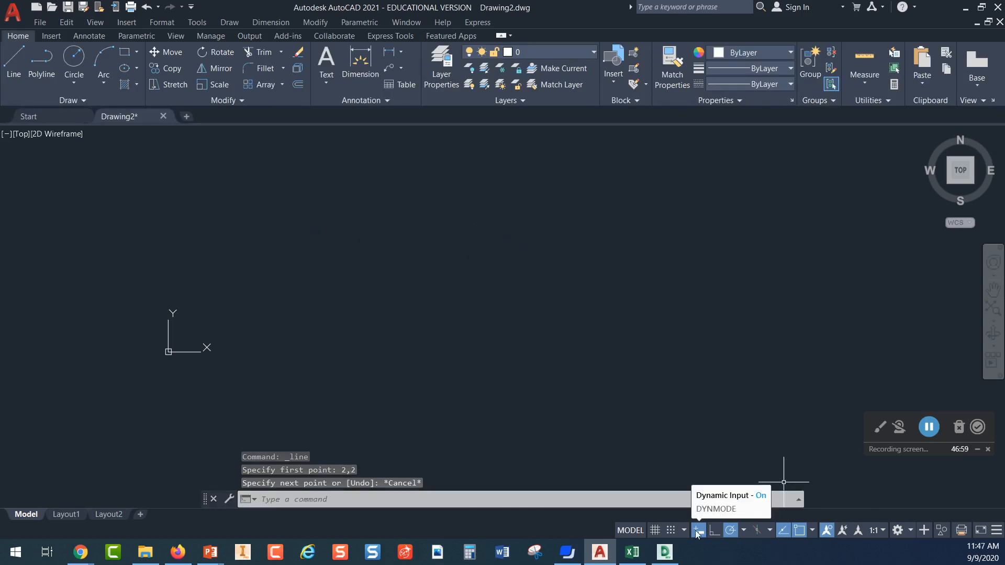
- Remove the Dynamic Input toggle from the status bar and add it back
click(996, 531)
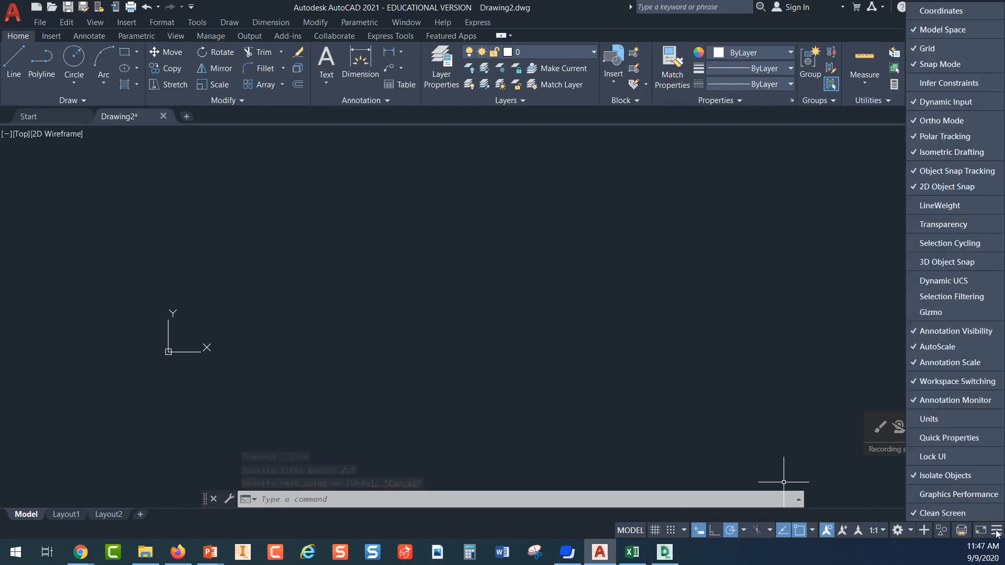
click(929, 102)
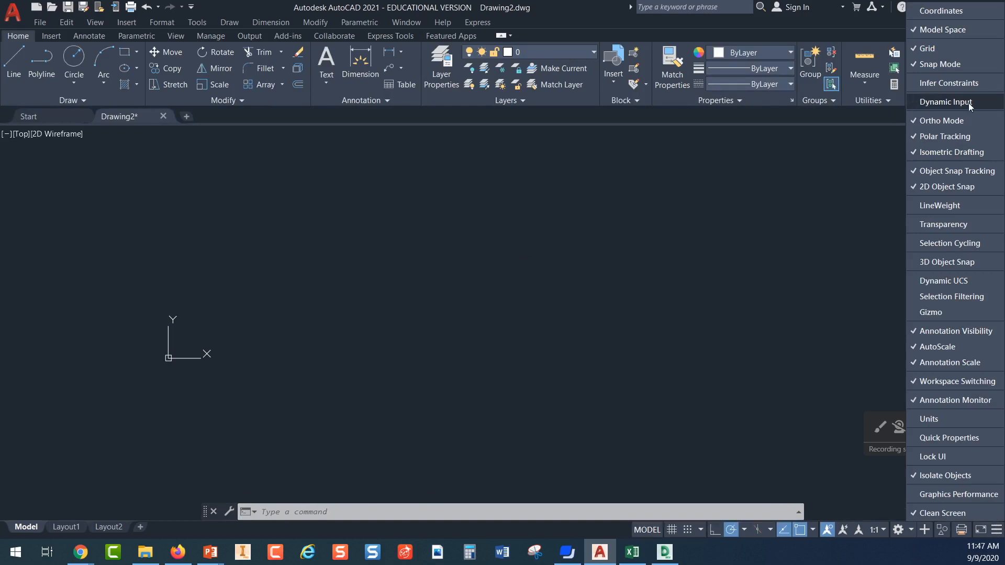
click(931, 102)
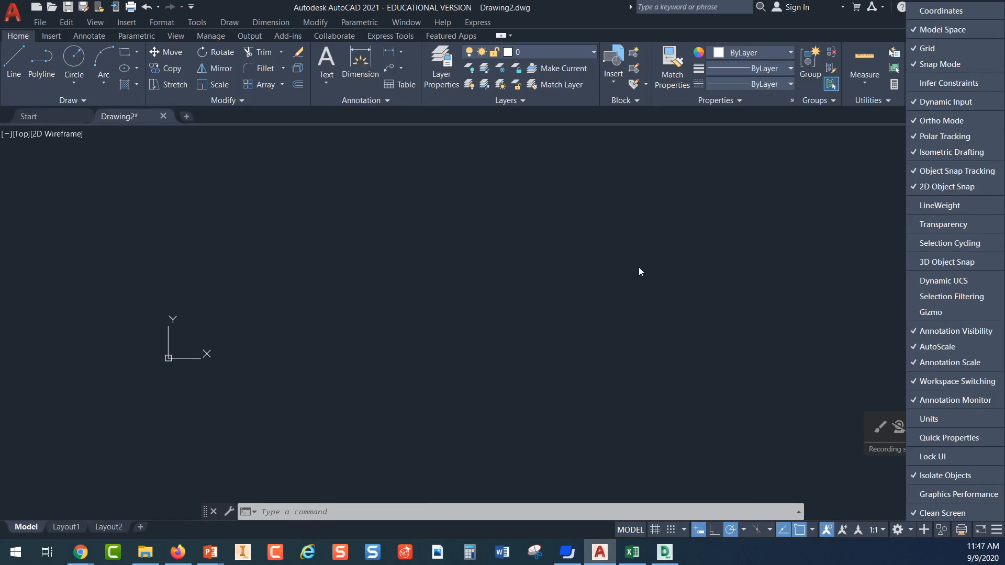
key(Escape)
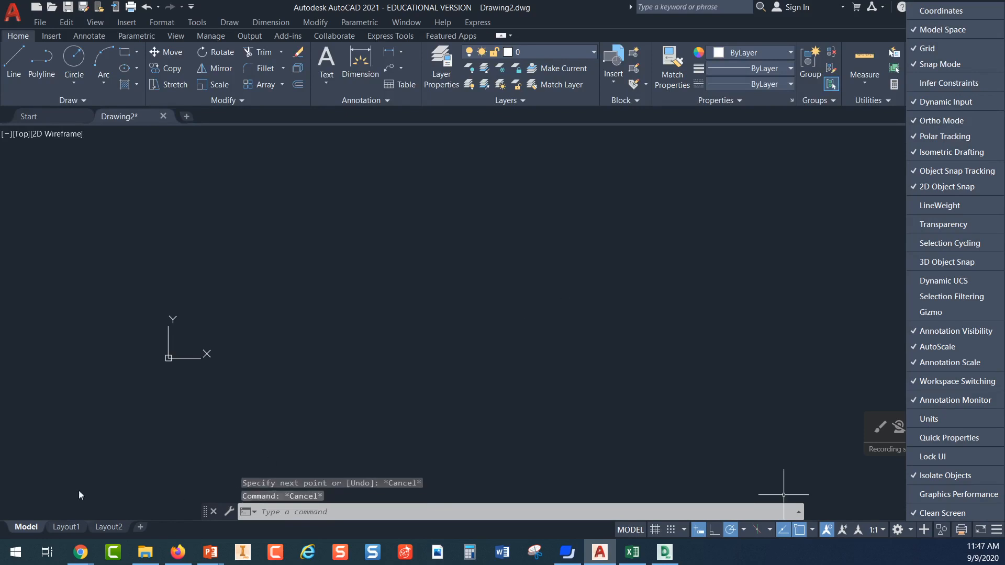
- Switch to the Blackboard course in Firefox and open the Chapter 4 - Module 1 - AutoCAD Basics page
click(177, 552)
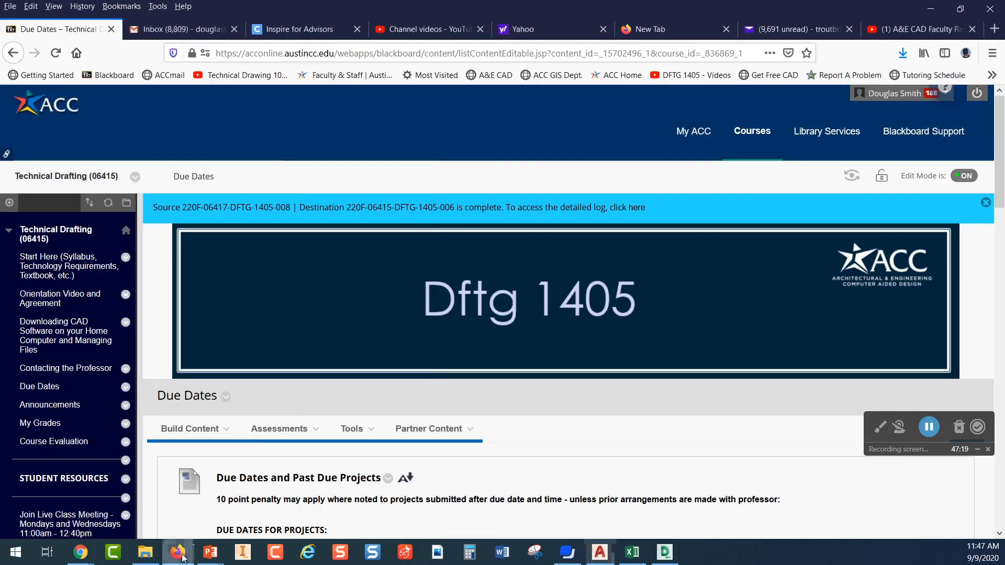
click(189, 428)
scroll(180, 381, down, 5)
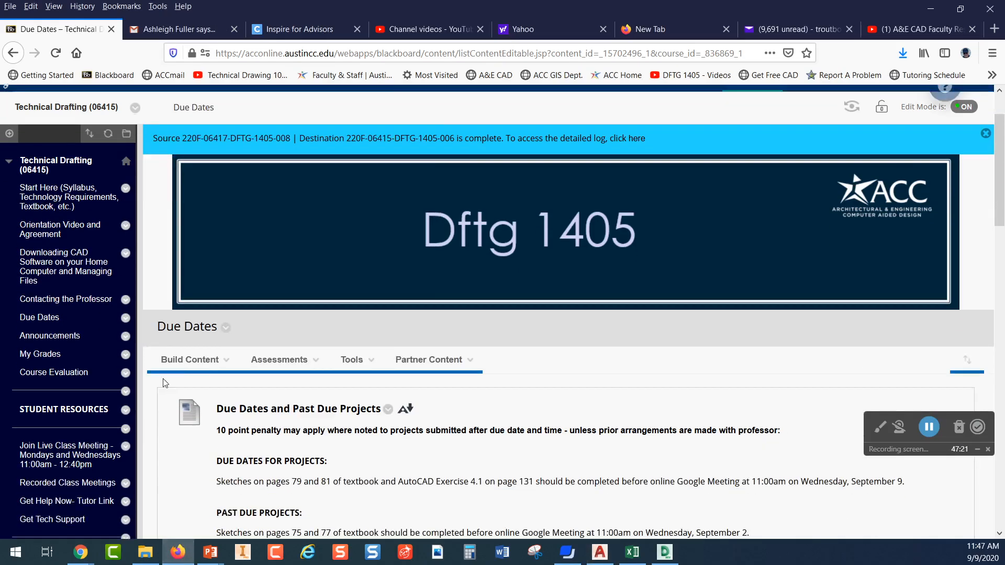
scroll(99, 373, down, 3)
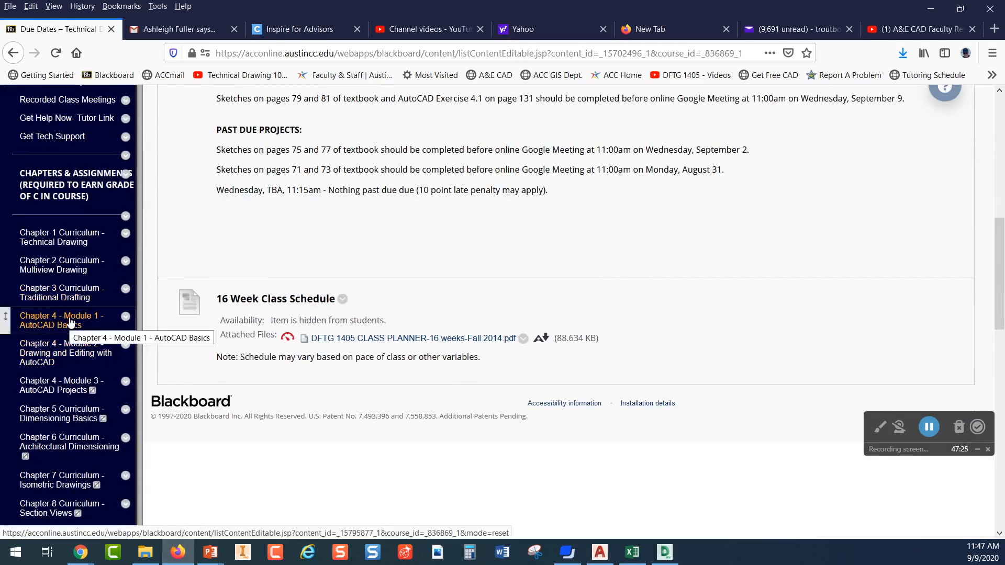
click(71, 322)
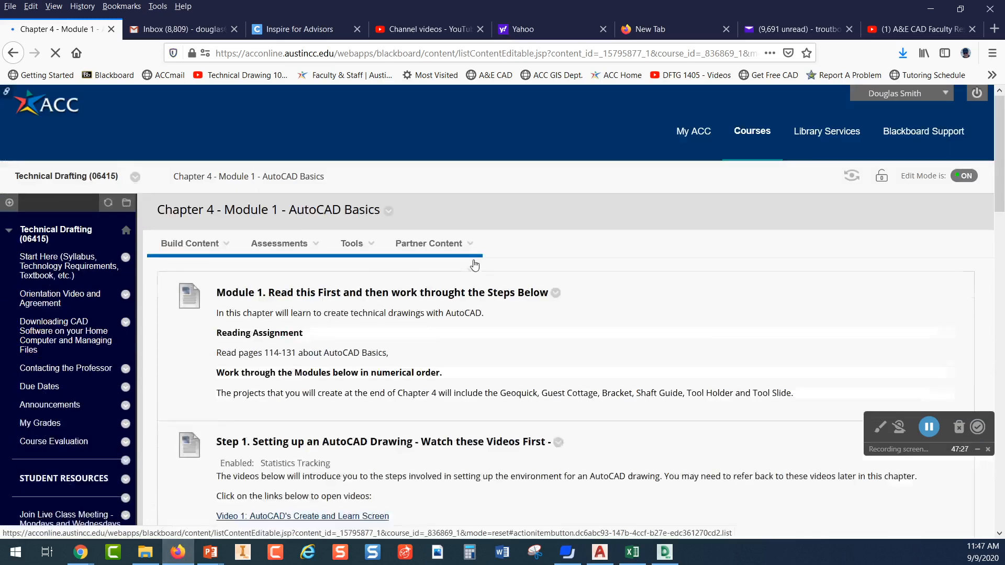
- Review the Exercise 4.1 directions and figure, along with the module's Step 1 and Step 2 video links
scroll(471, 265, down, 3)
scroll(372, 289, down, 15)
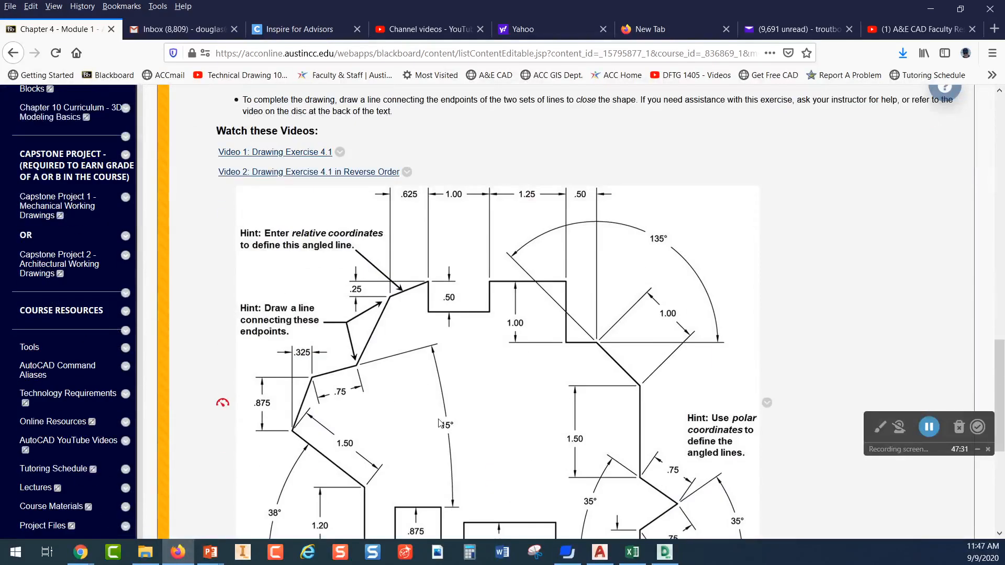
scroll(440, 423, down, 2)
scroll(405, 314, up, 6)
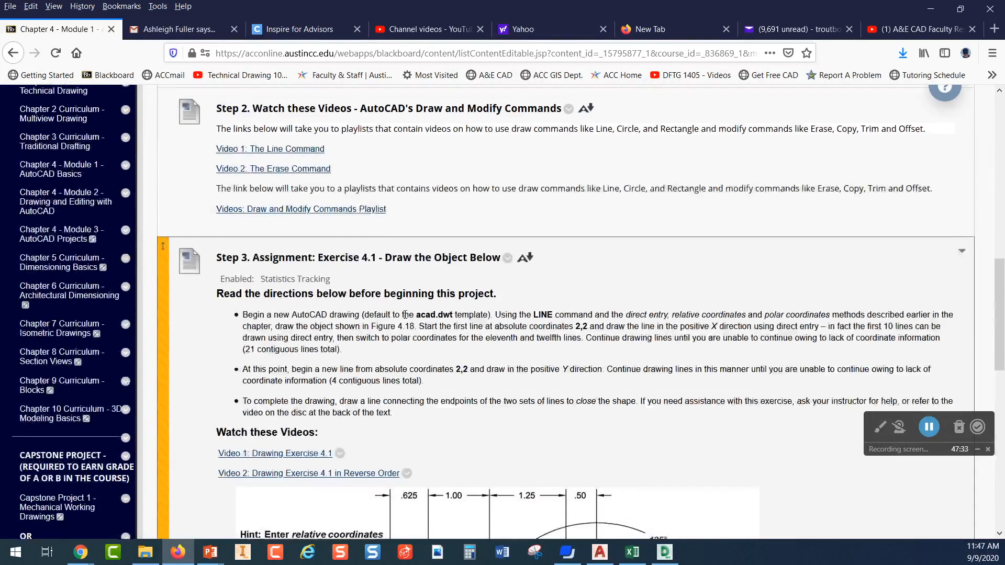
scroll(405, 315, up, 6)
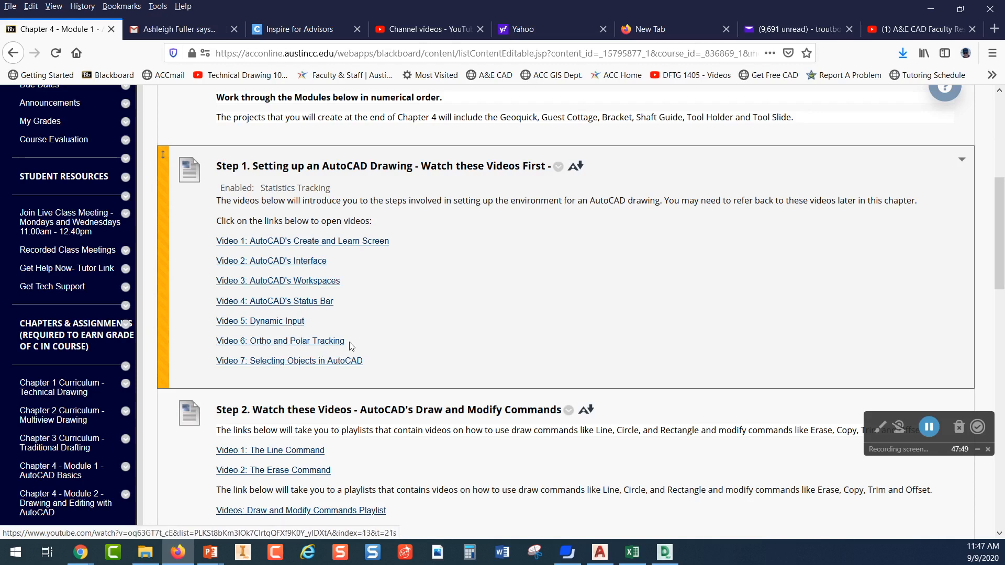
scroll(350, 346, down, 10)
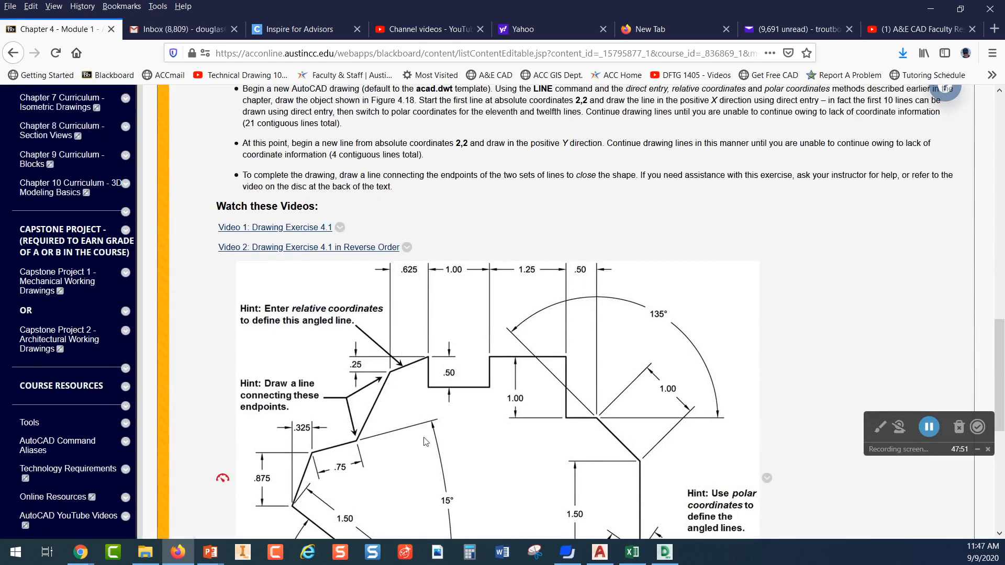
scroll(432, 430, up, 10)
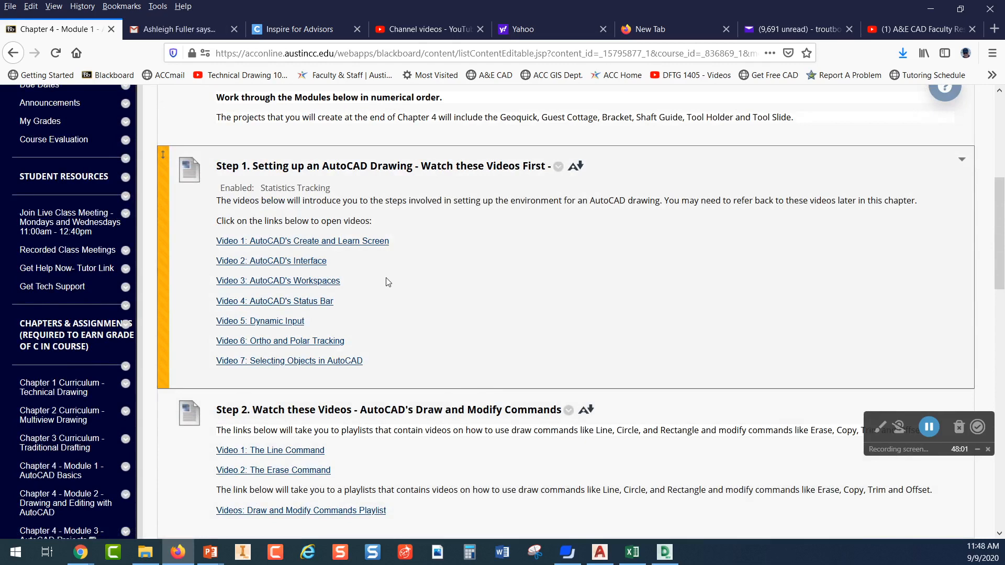
- Switch back to AutoCAD and hide the menu bar
click(599, 554)
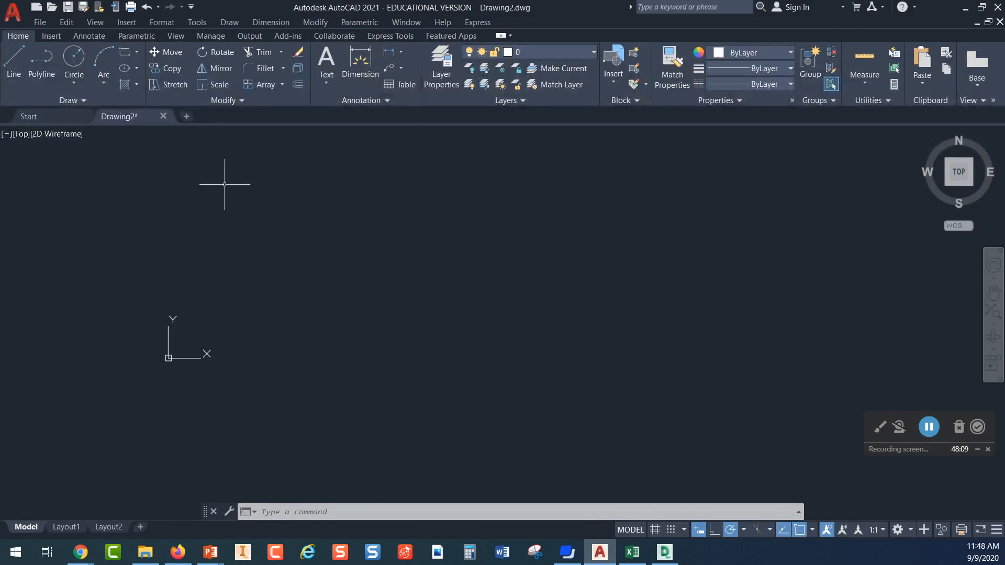
click(191, 7)
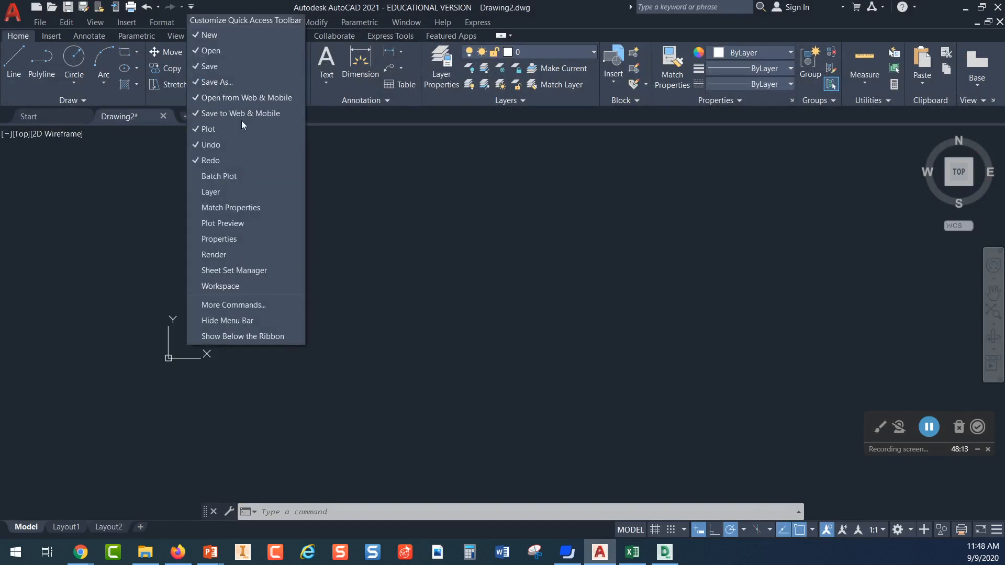
click(225, 320)
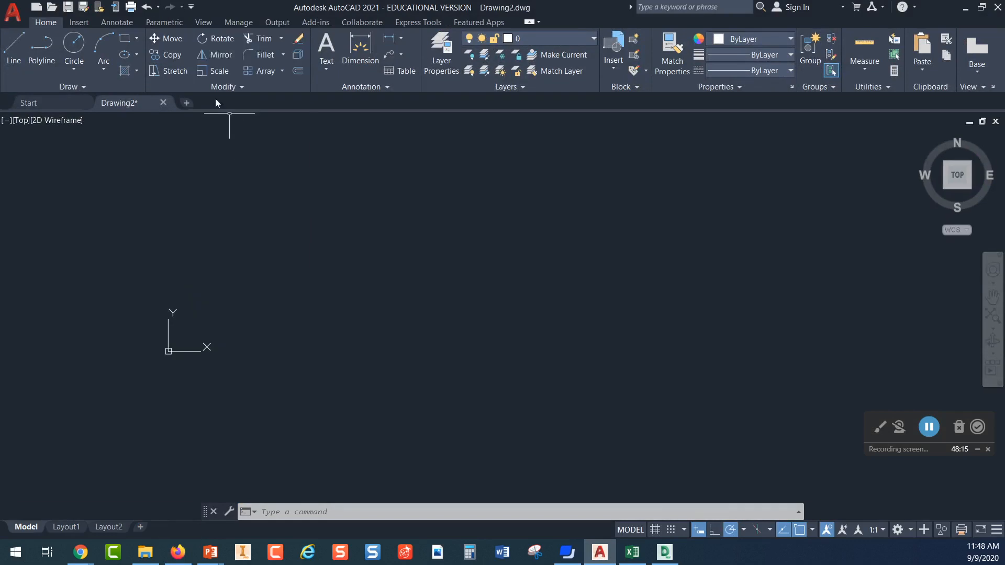
- Show the menu bar and add the Workspace list to the Quick Access Toolbar
click(191, 8)
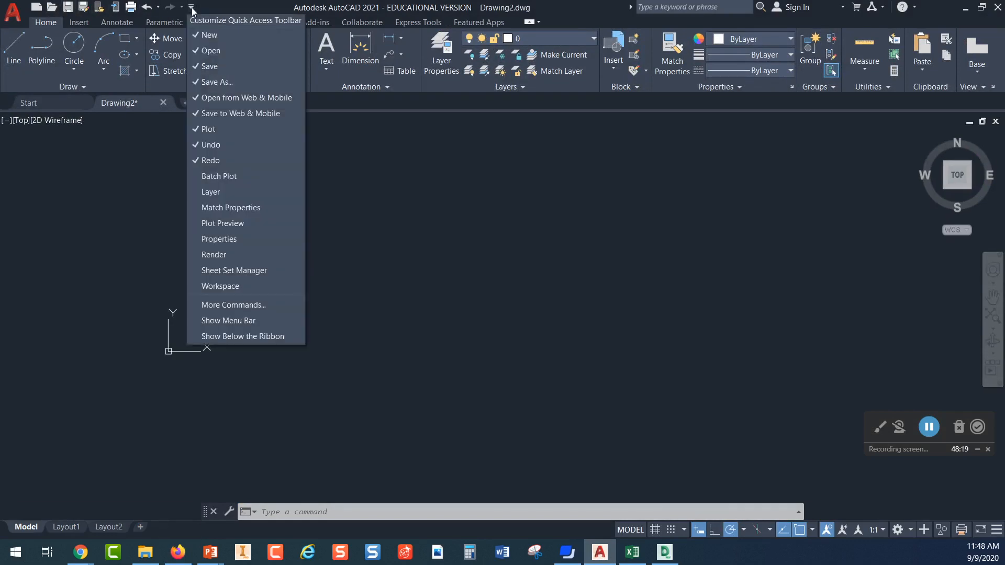
click(235, 321)
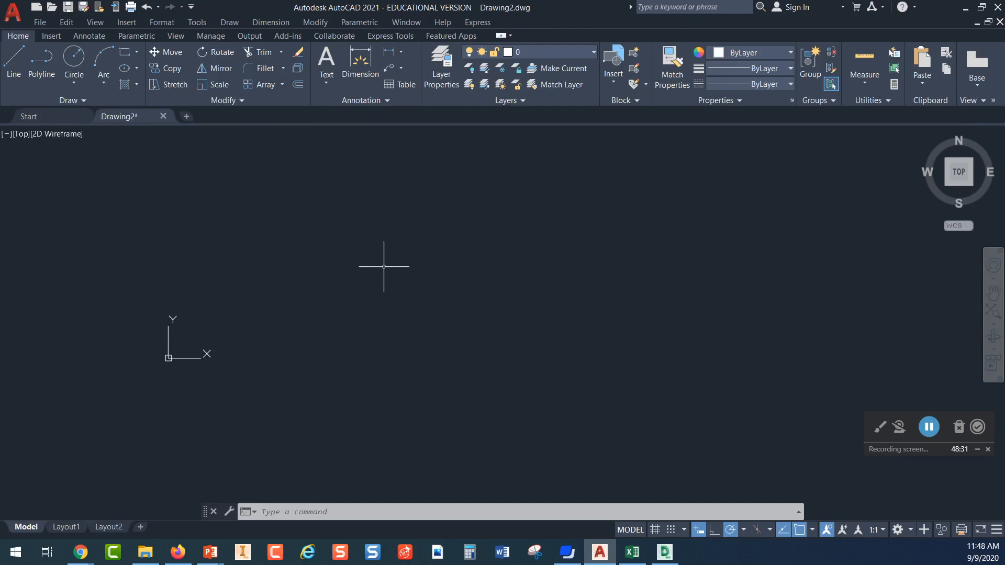
click(191, 8)
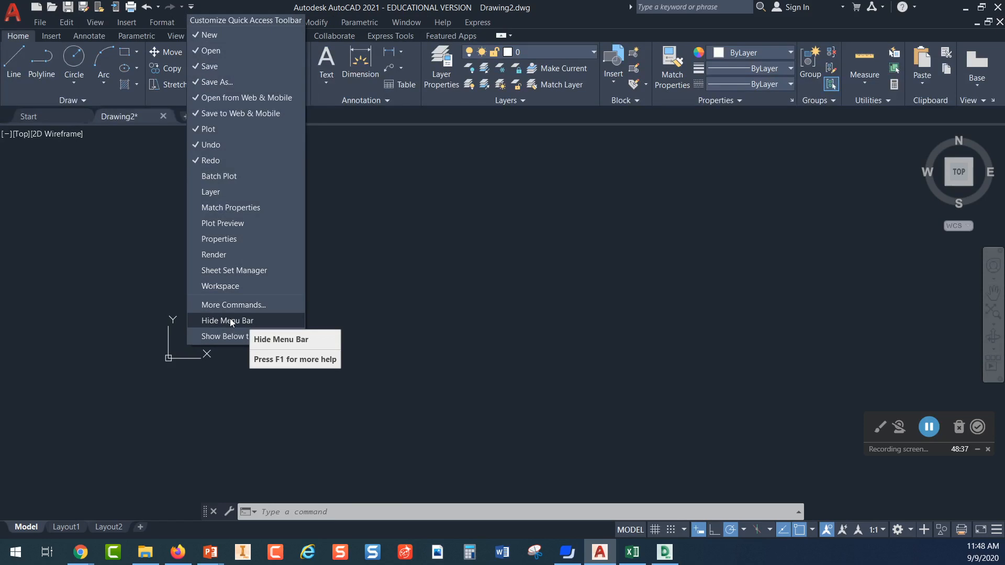
click(426, 216)
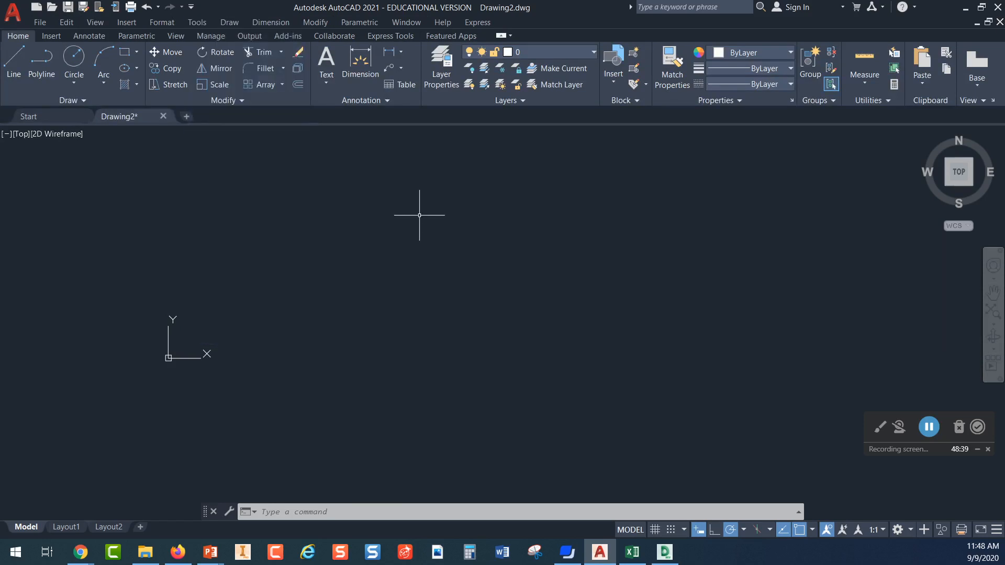
click(191, 7)
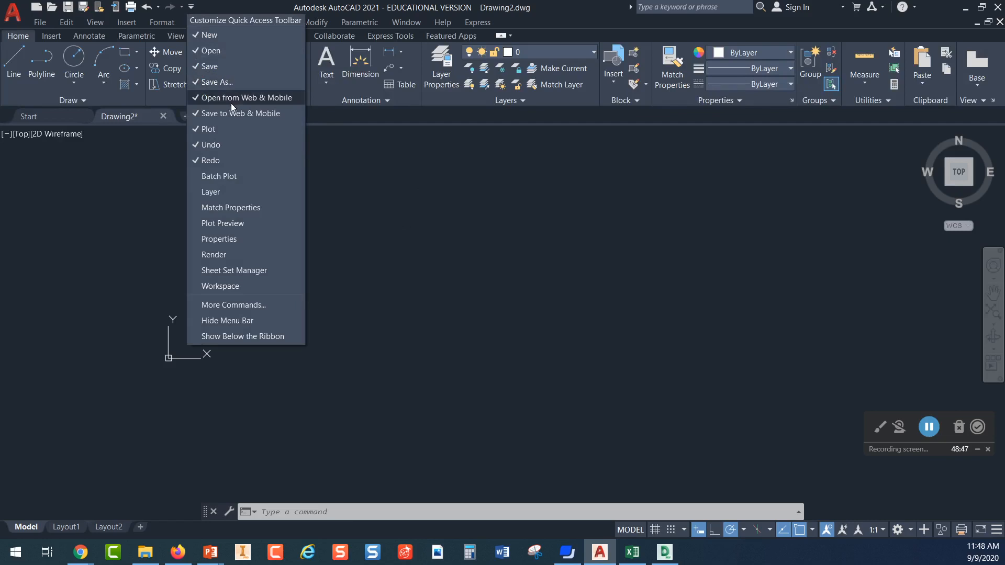
click(224, 286)
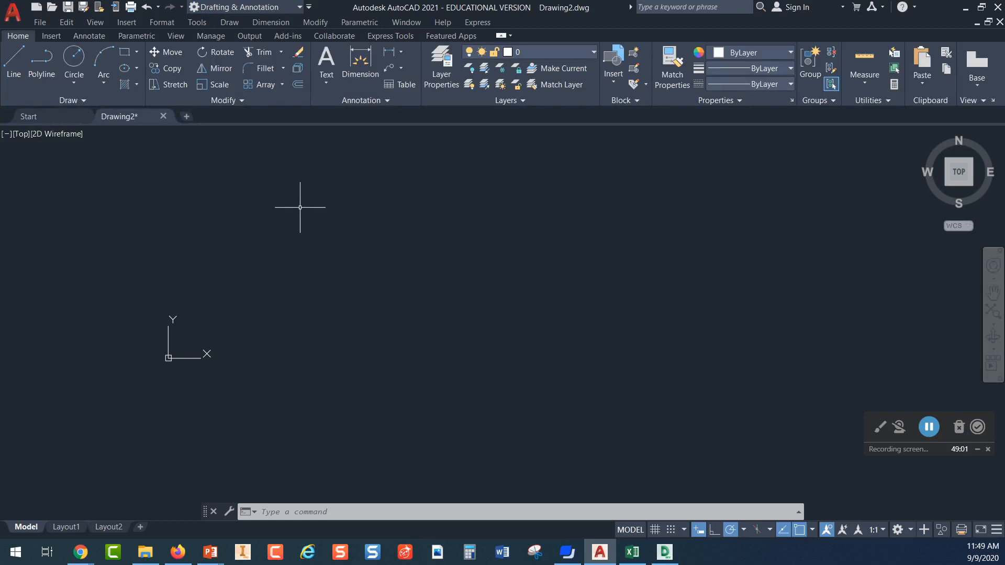
click(300, 8)
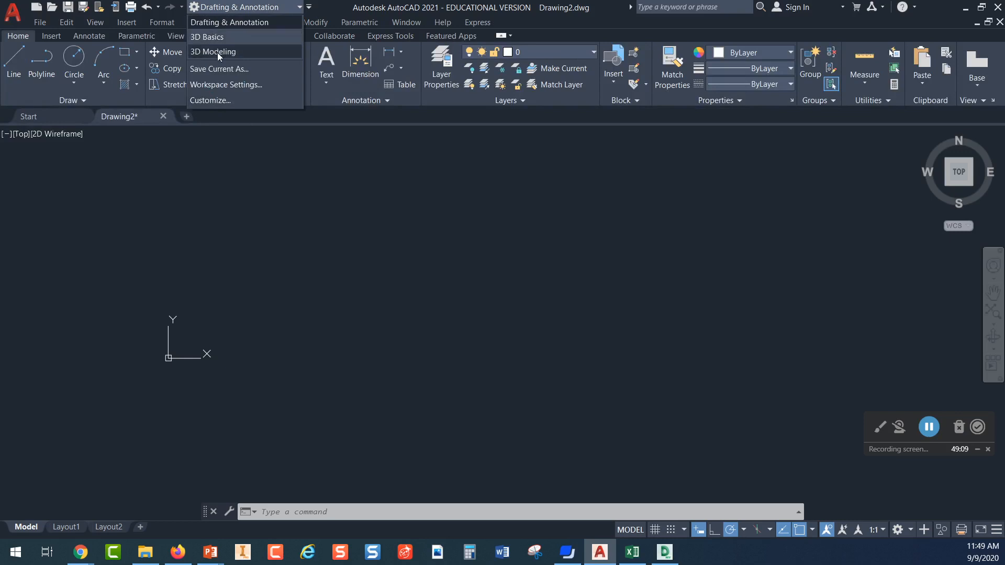
click(285, 174)
middle_drag(296, 211, 238, 280)
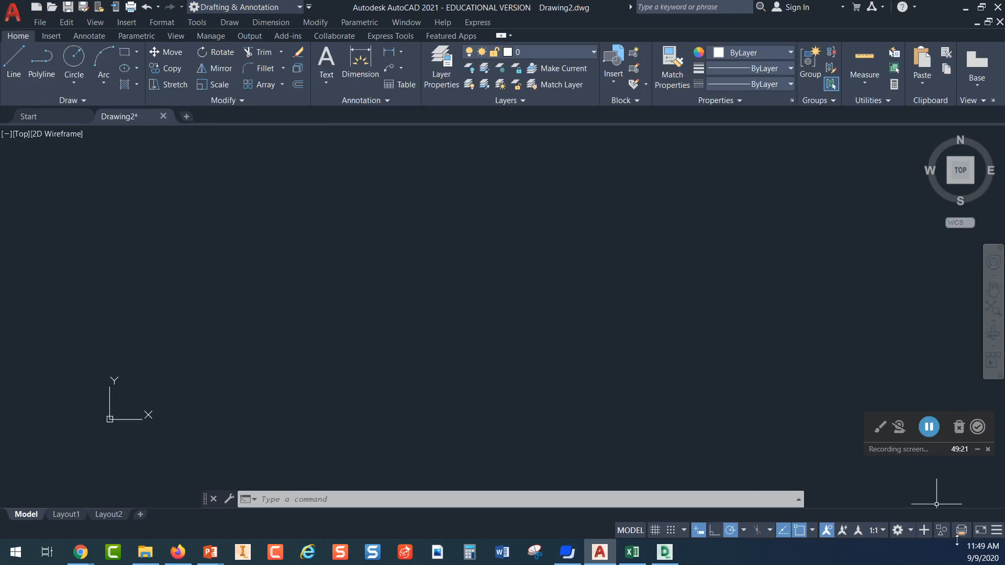
click(898, 531)
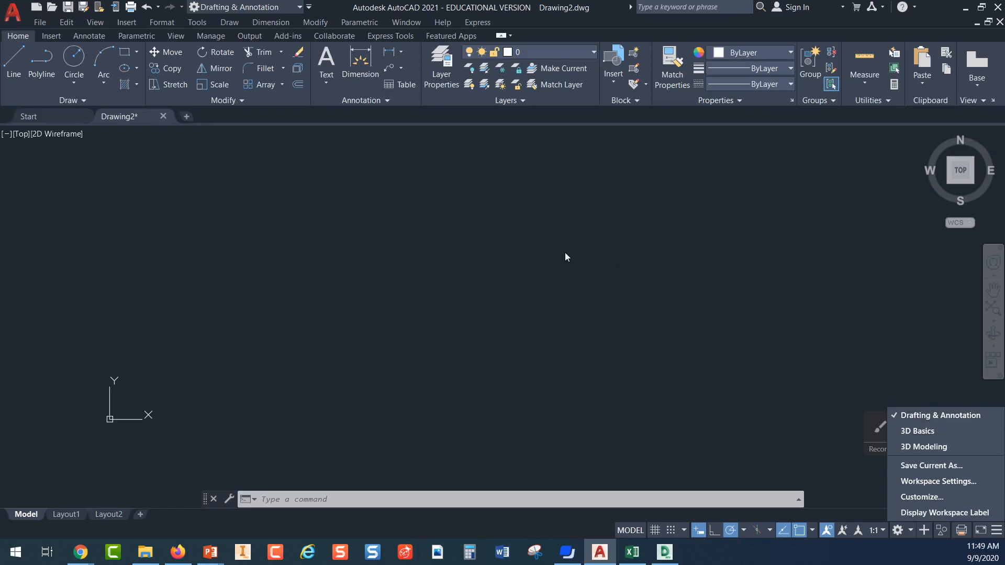
click(339, 227)
scroll(335, 241, up, 1)
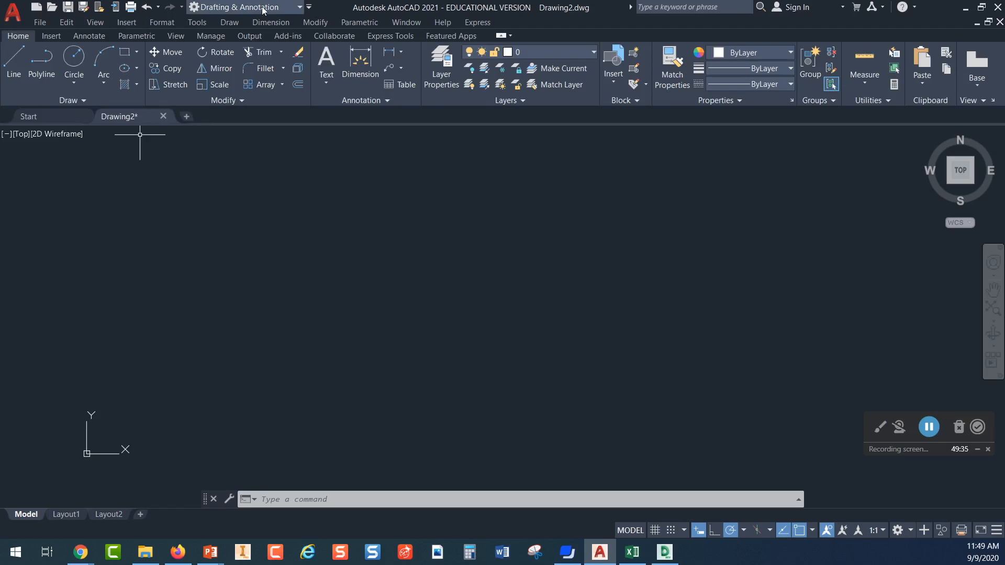
- View the Save Workspace dialog for storing the current workspace and close it without saving
click(297, 8)
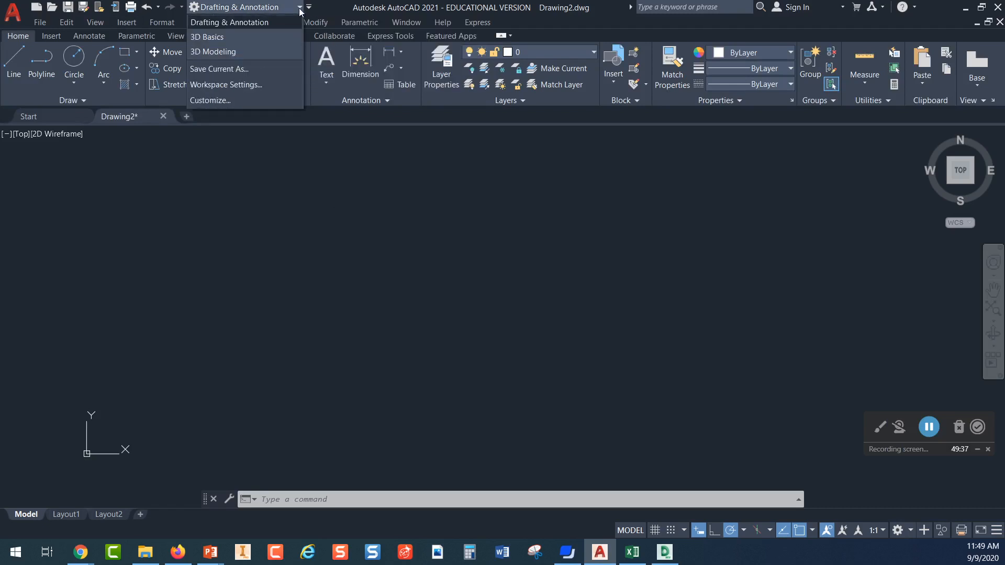
click(220, 70)
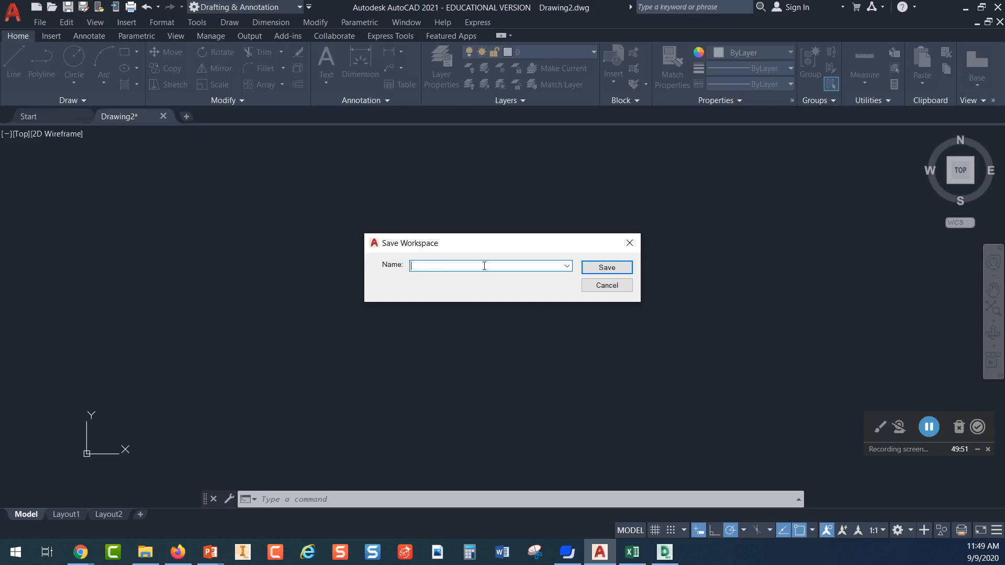
click(629, 244)
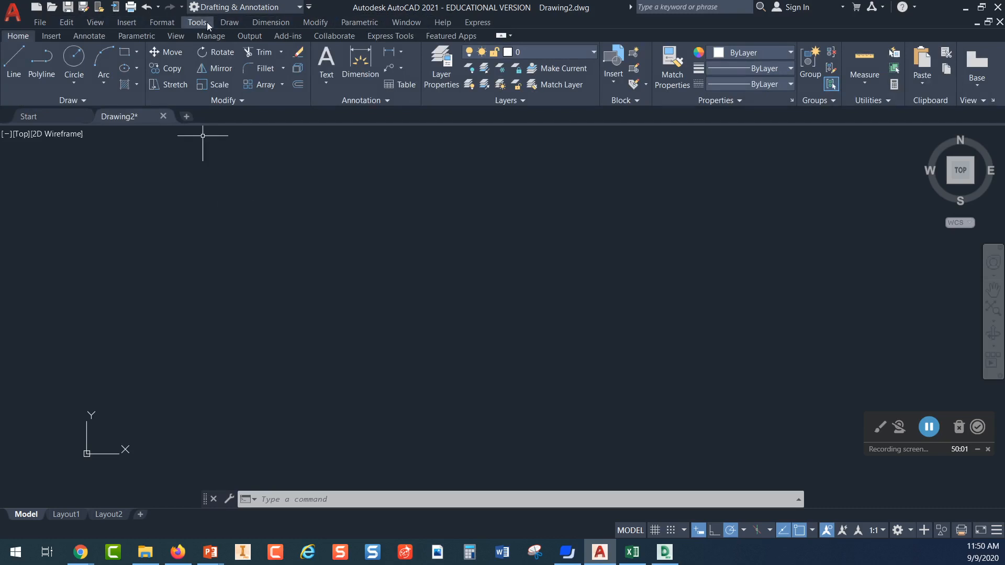
- Display the AutoCAD Draw toolbar
click(308, 7)
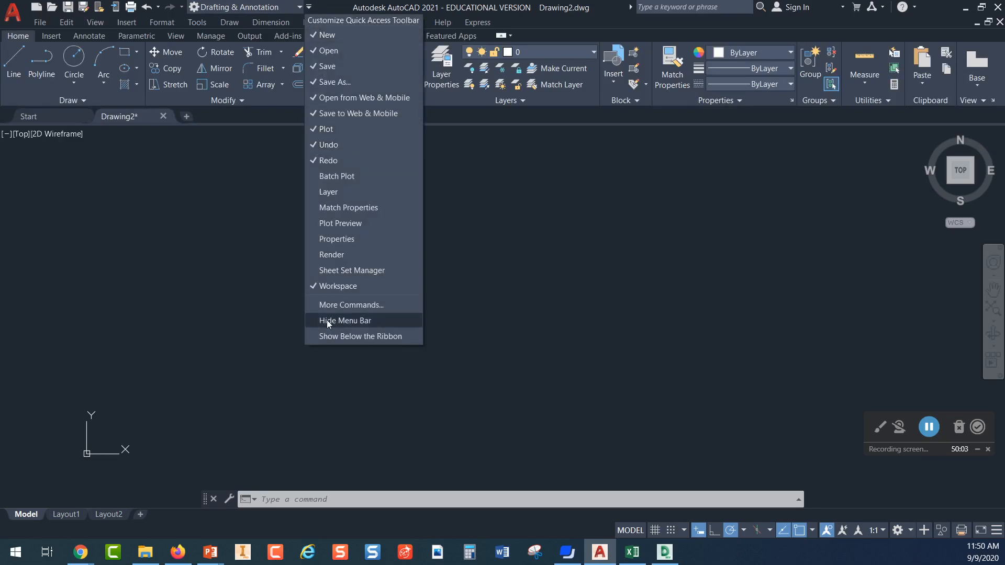
click(212, 210)
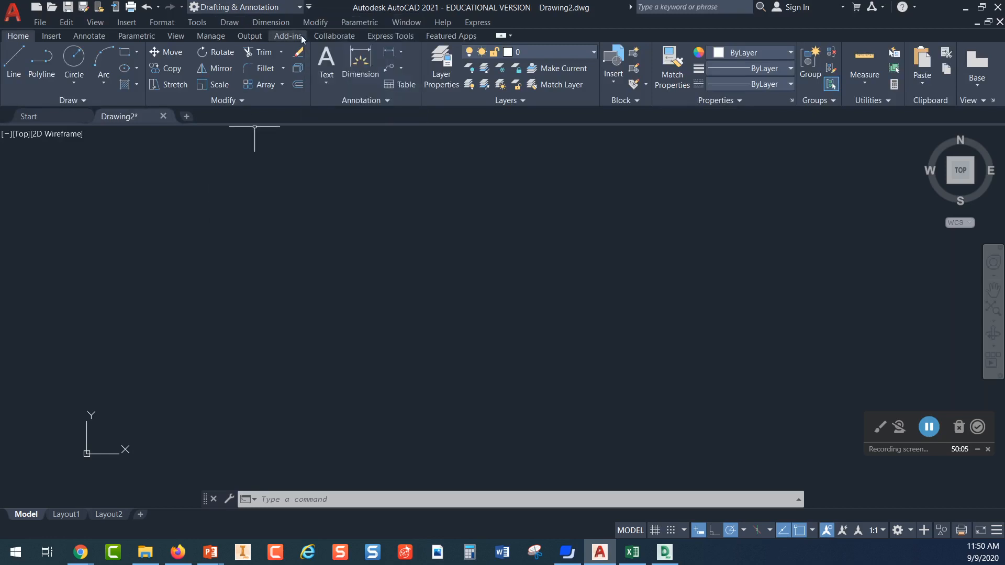
click(197, 24)
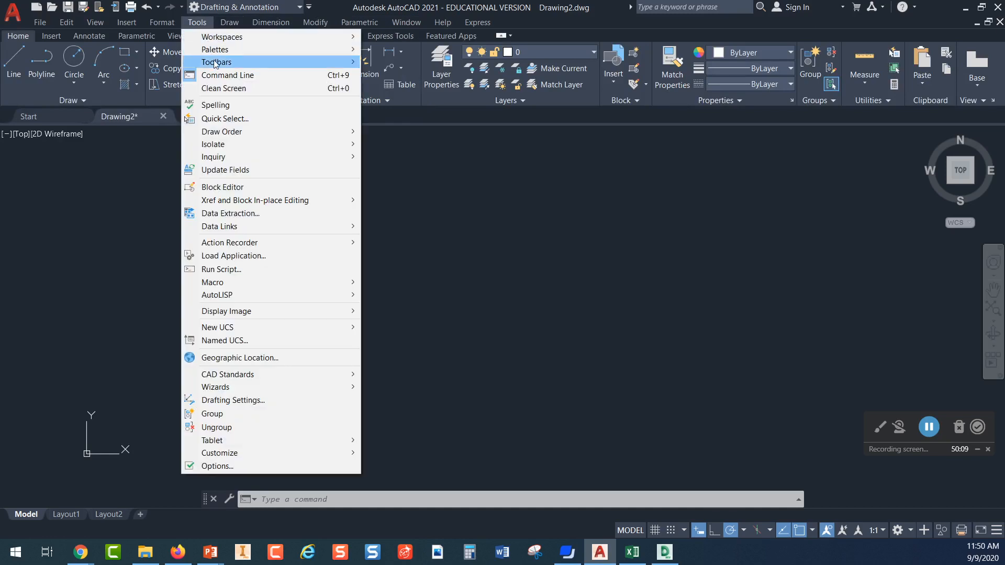
mouse_move(217, 63)
mouse_move(304, 62)
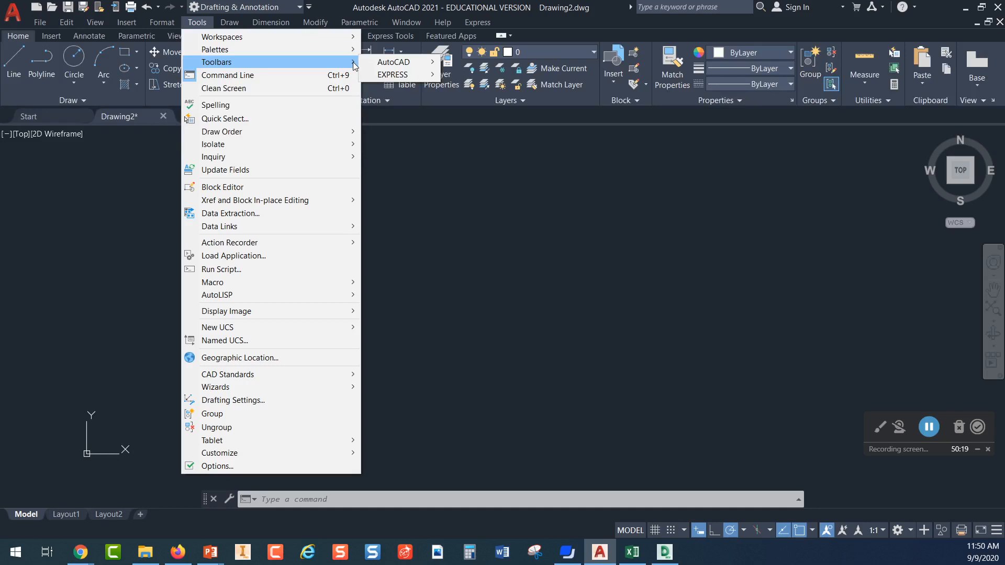
mouse_move(388, 62)
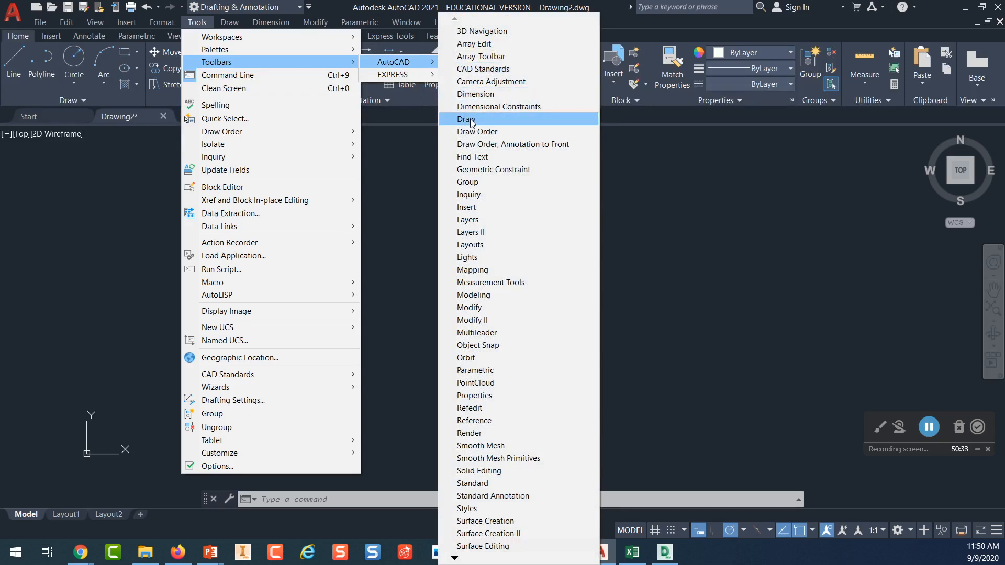
mouse_move(431, 62)
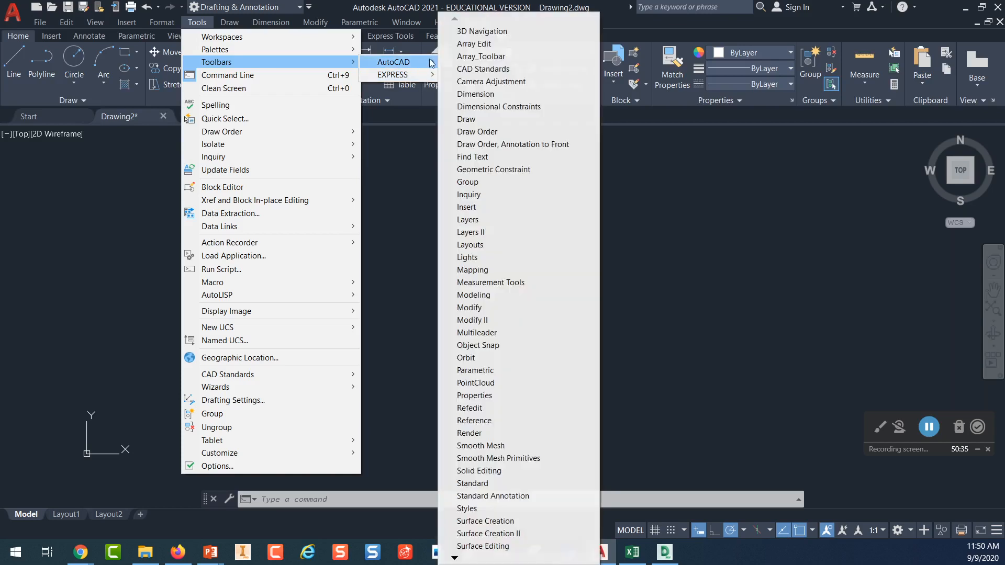
click(467, 119)
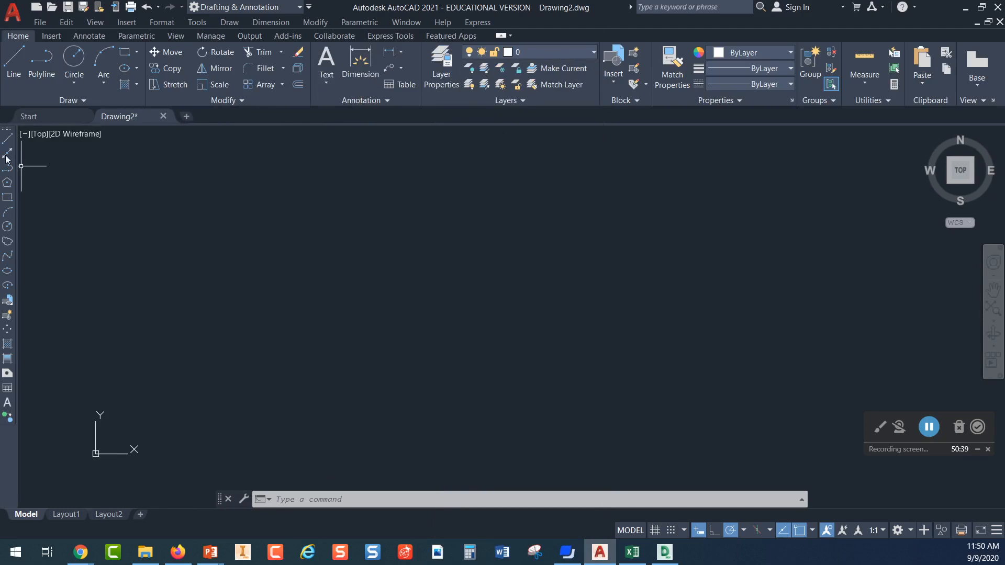
- Float and redock the Draw toolbar along the drawing area's left edge, and view the ribbon's additional drawing tools
drag(7, 132, 70, 156)
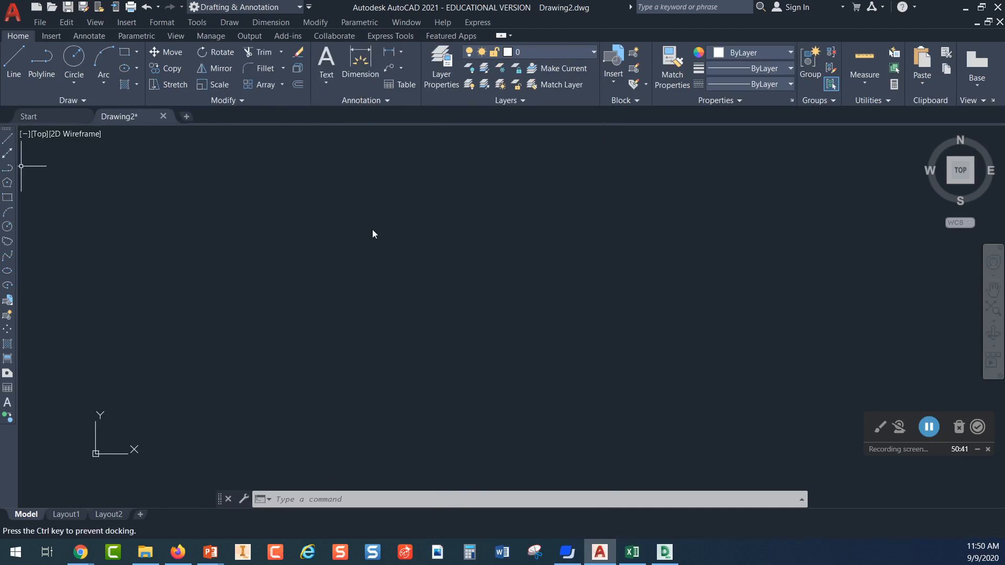
drag(362, 231, 362, 230)
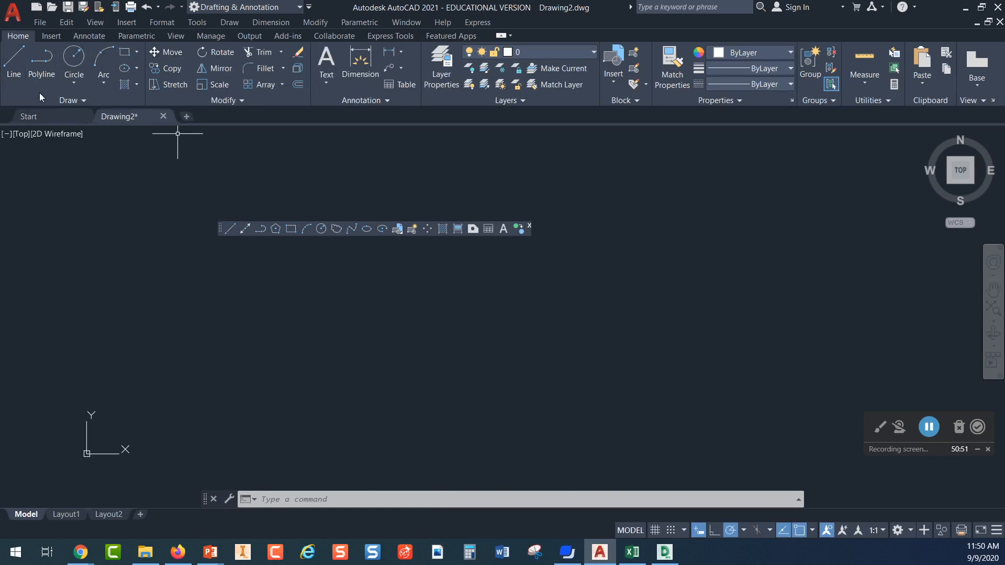
drag(221, 228, 70, 257)
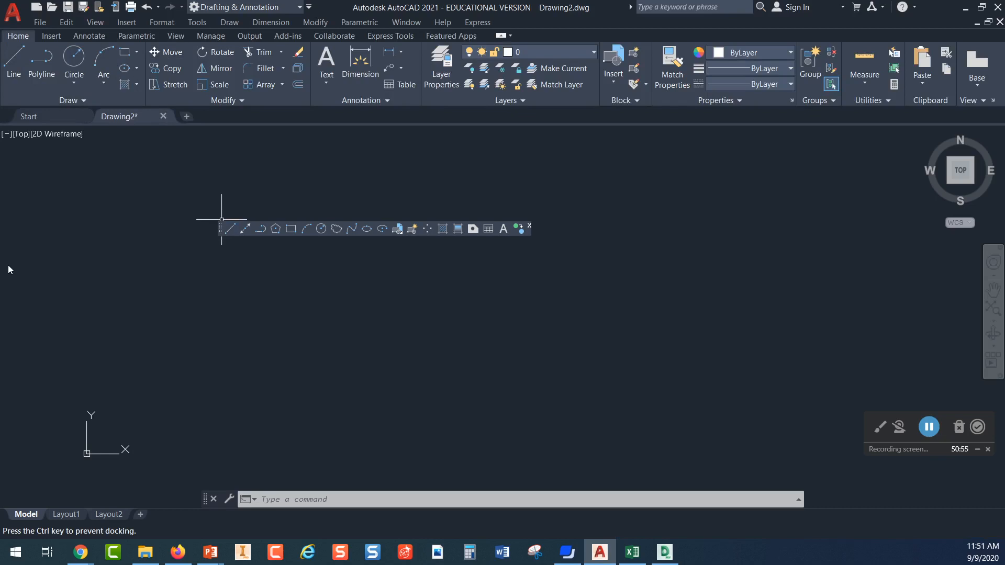
drag(8, 265, 7, 265)
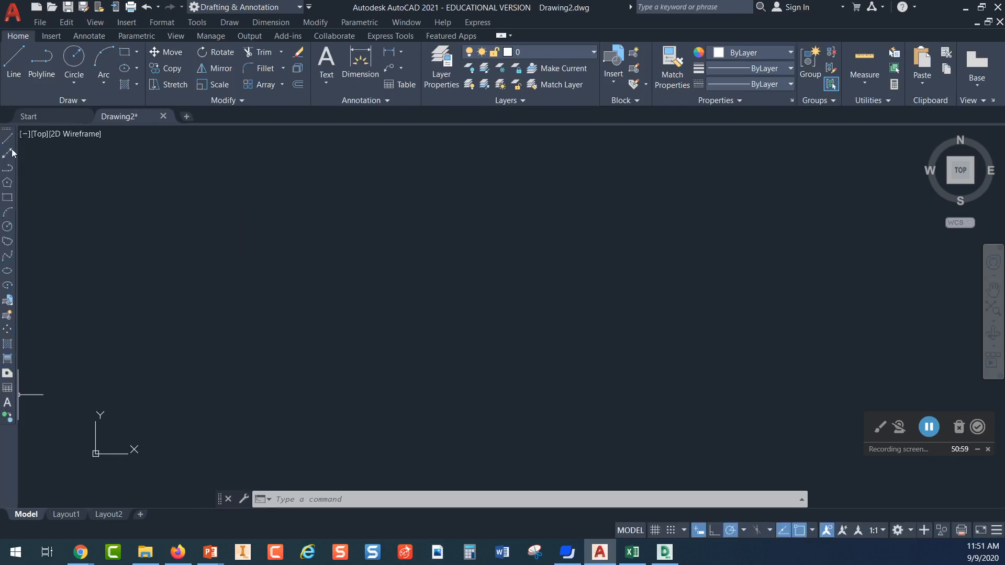
click(86, 101)
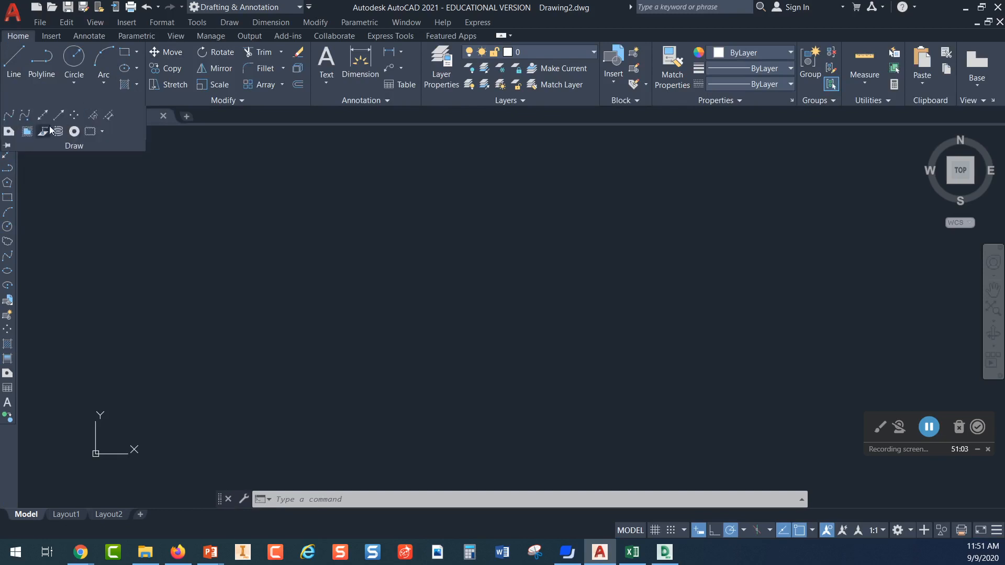
click(99, 190)
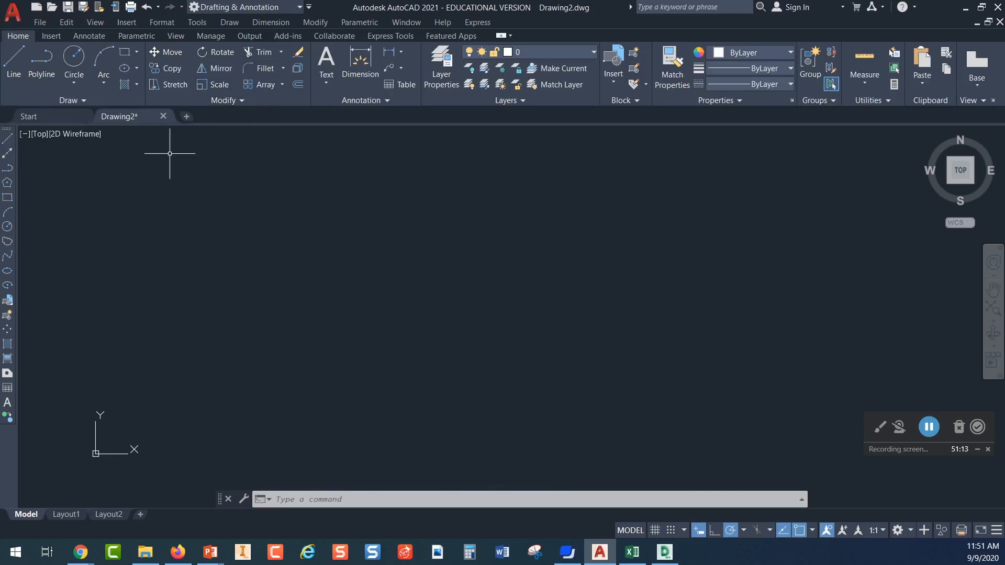
- Display the AutoCAD Modify toolbar and dock it vertically beside the Draw toolbar
click(201, 22)
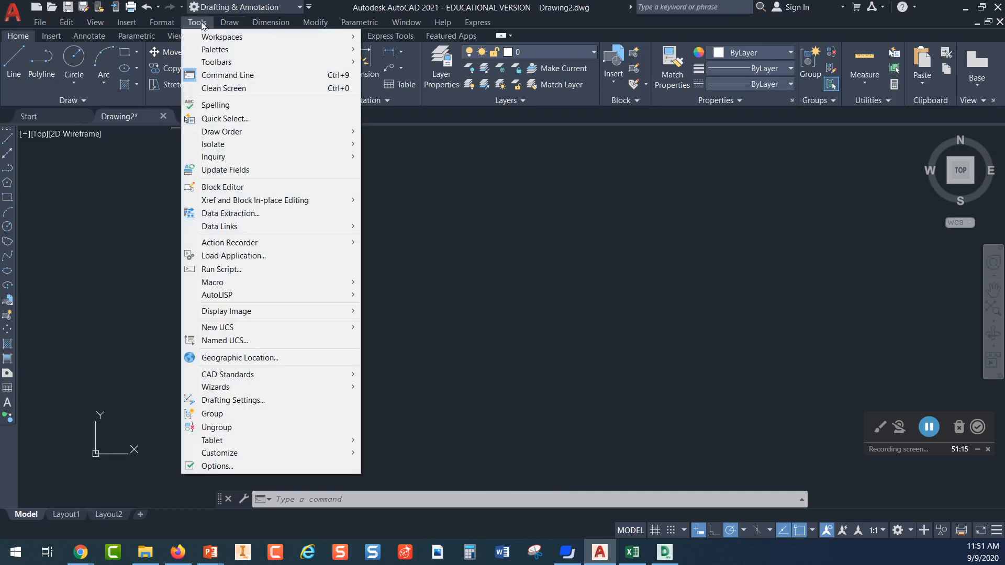
mouse_move(221, 68)
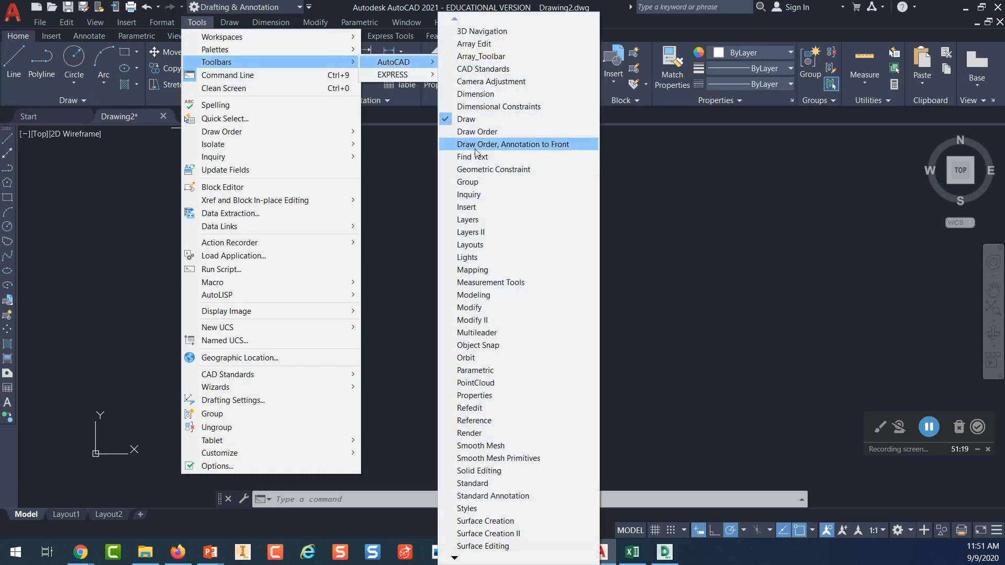
click(477, 307)
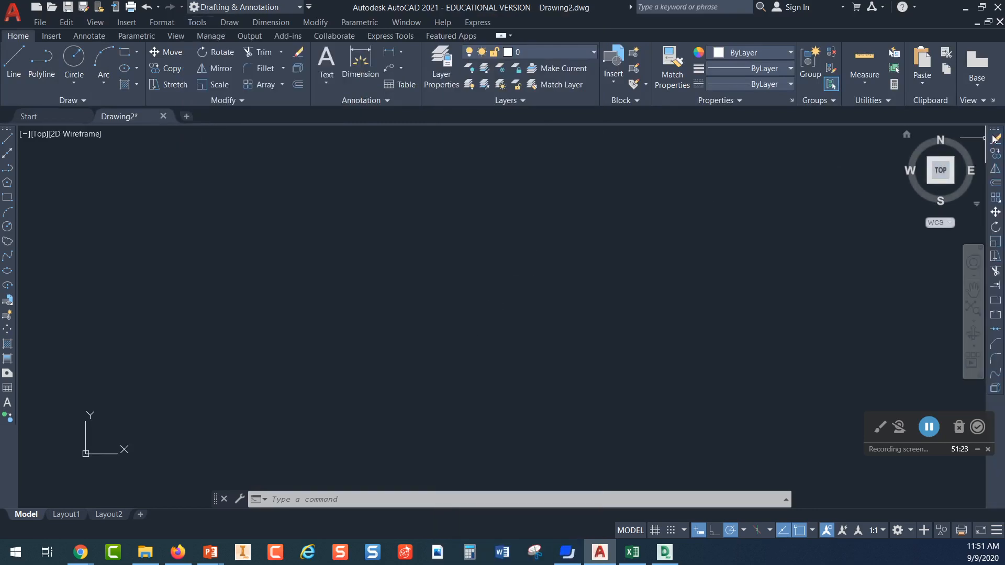
drag(995, 130, 886, 156)
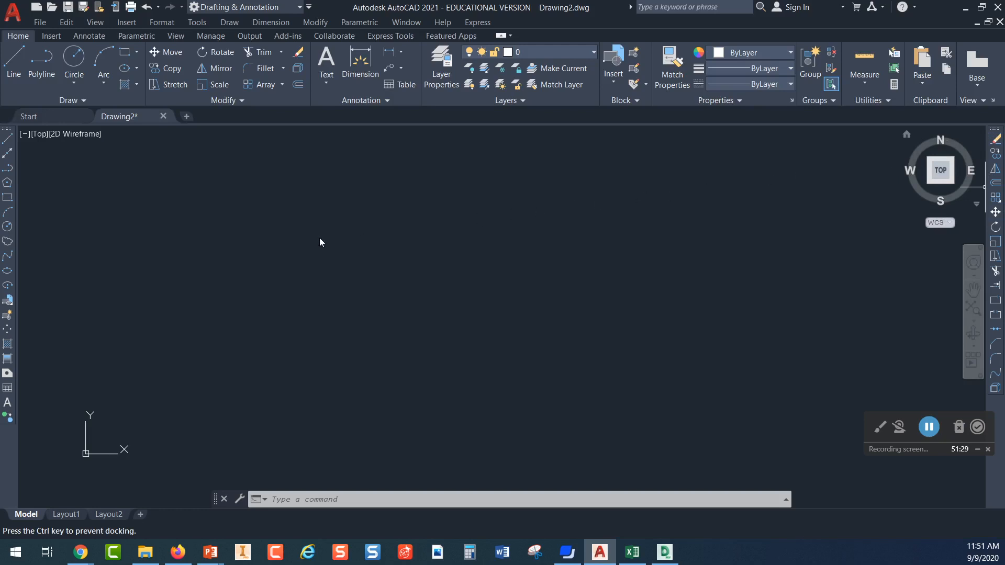
drag(181, 229, 137, 227)
drag(24, 143, 24, 139)
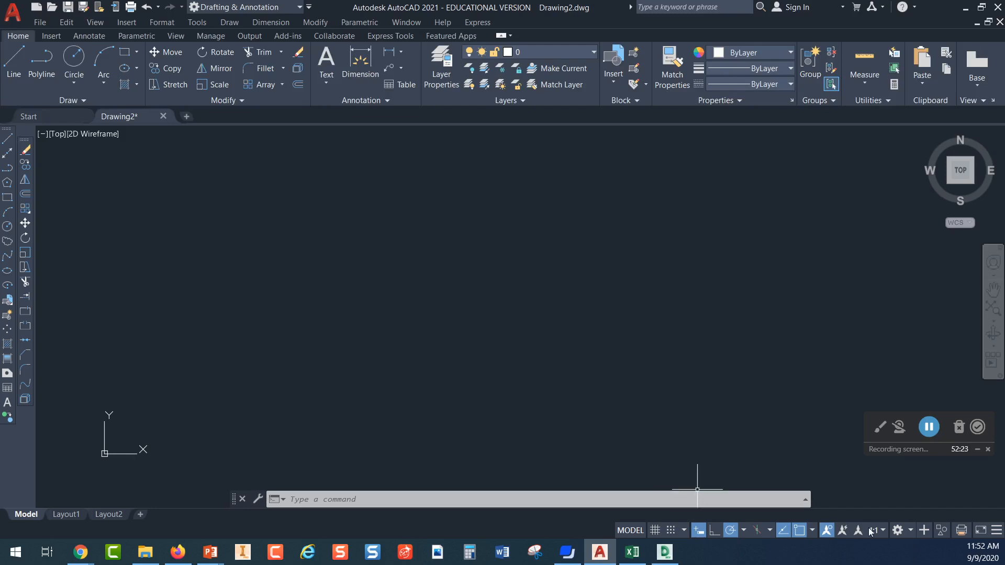
- Review which drafting tools are enabled in the status bar's customization list
click(996, 530)
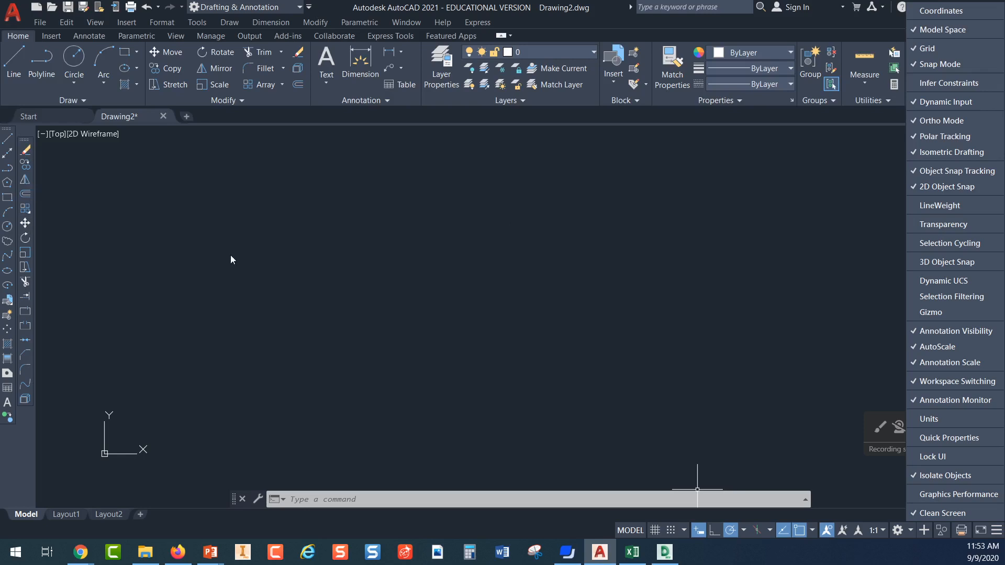
click(331, 246)
middle_drag(373, 250, 267, 251)
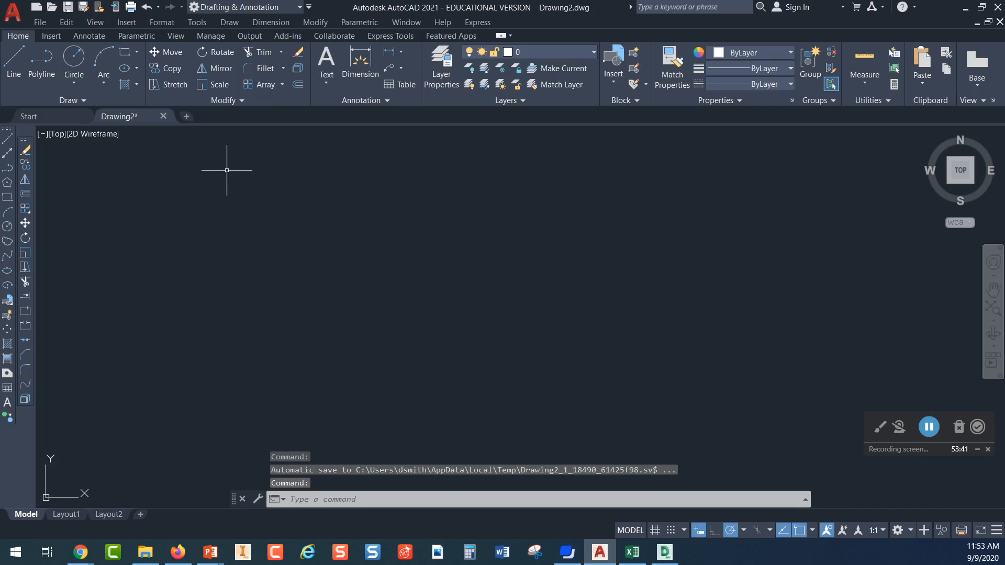
- Try a decimal length precision of 0.000 in the drawing units, and discard the change
click(164, 23)
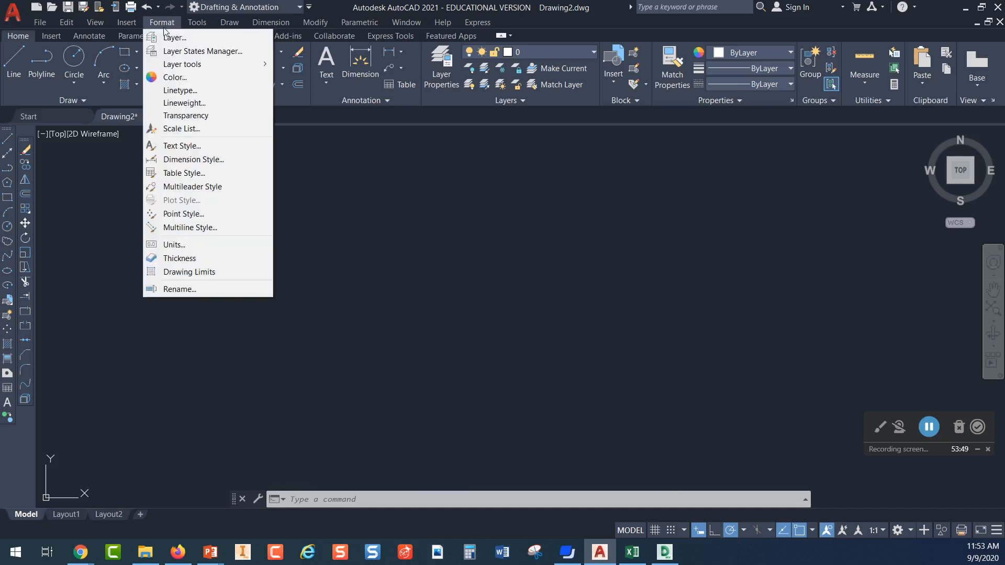
click(175, 245)
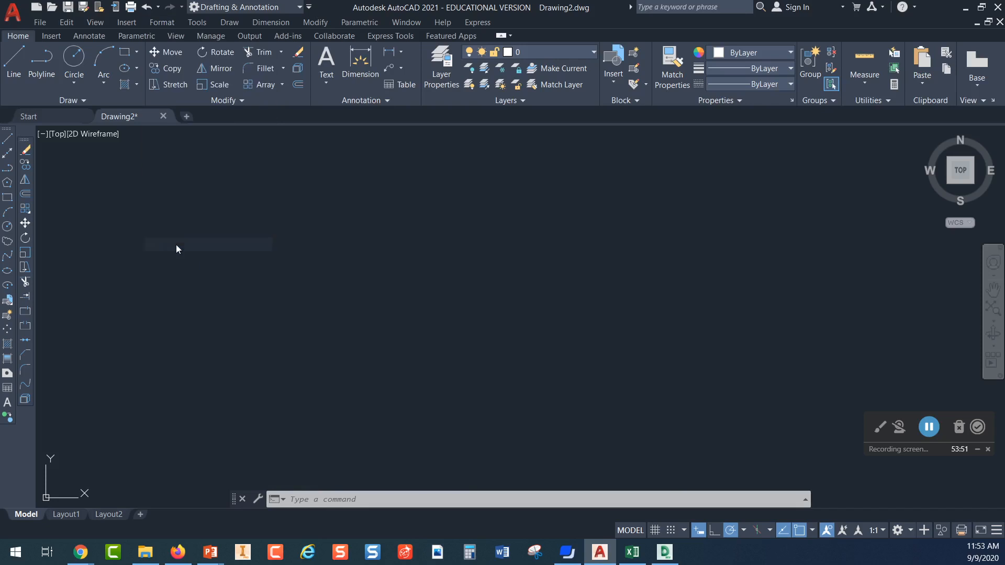
drag(487, 143, 323, 184)
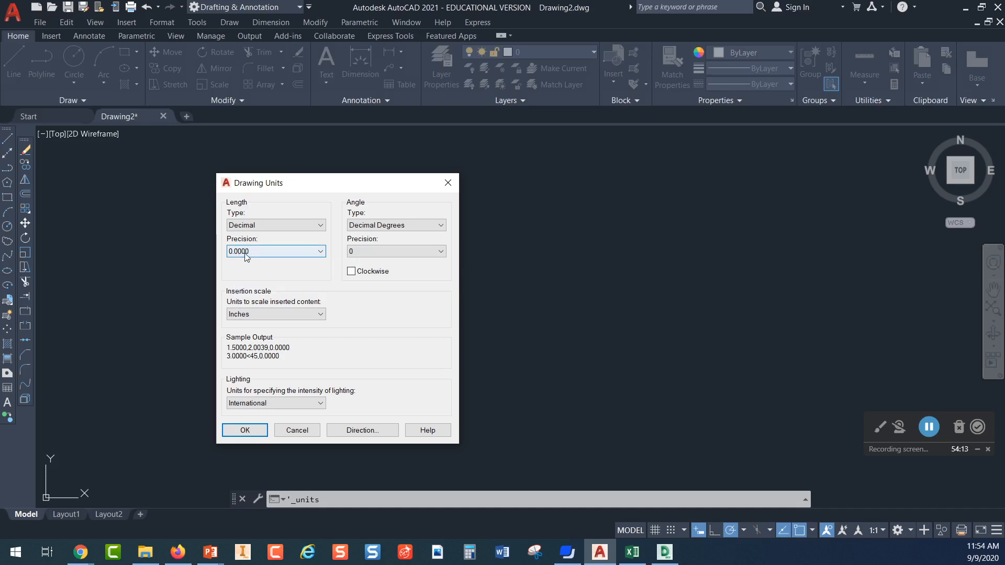
click(321, 253)
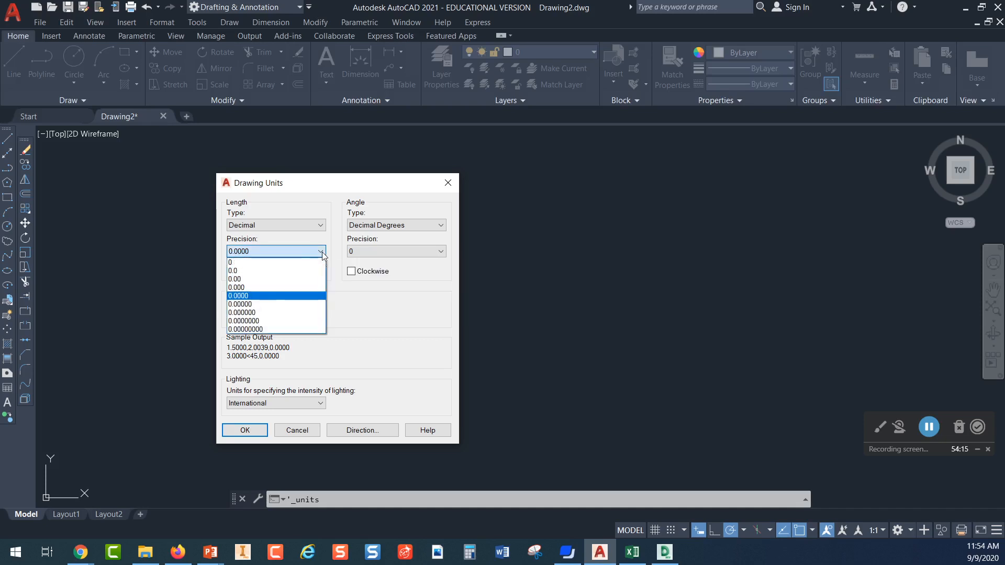
click(248, 290)
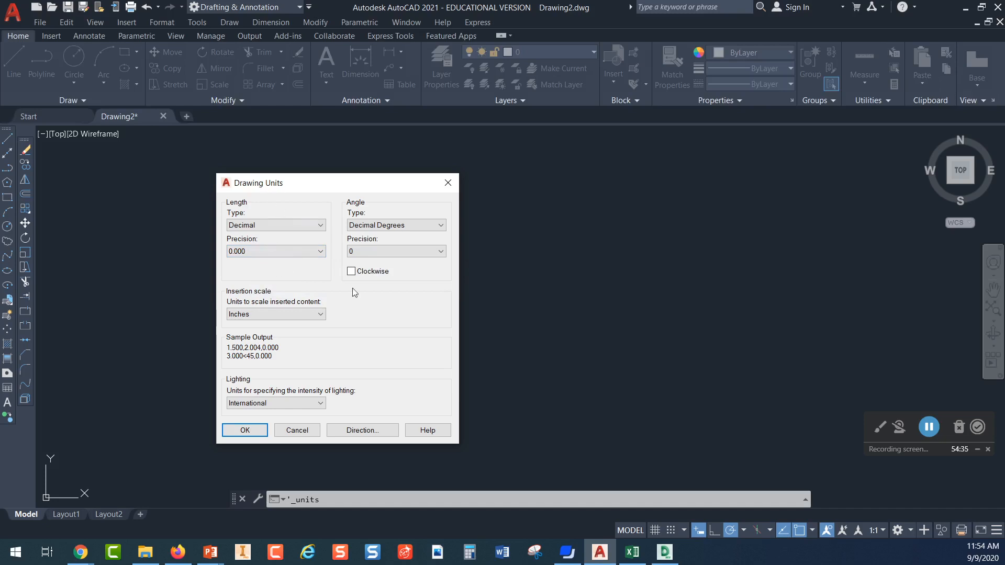
click(303, 430)
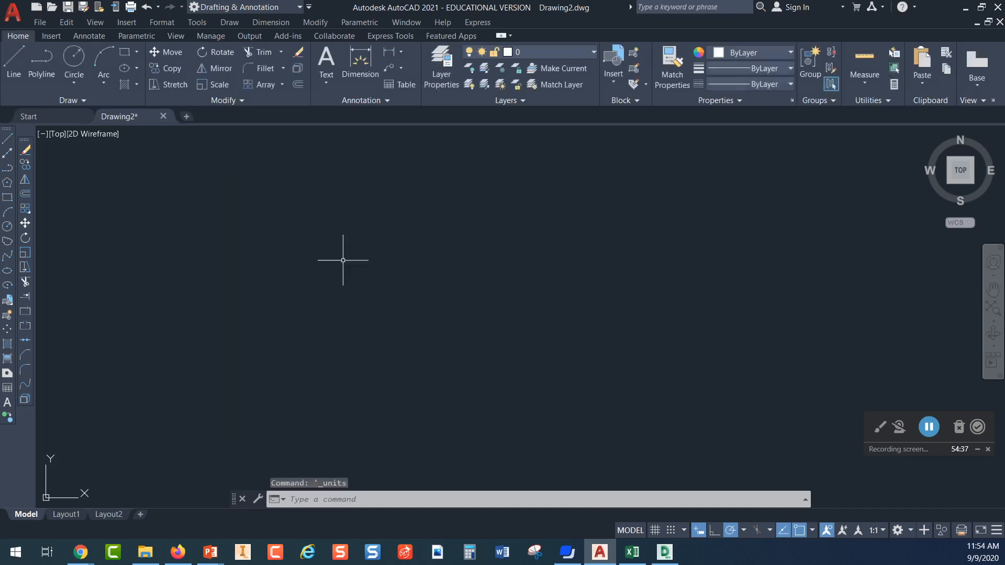
- Try Architectural as the length type in the drawing units, and close the settings without applying it
click(163, 22)
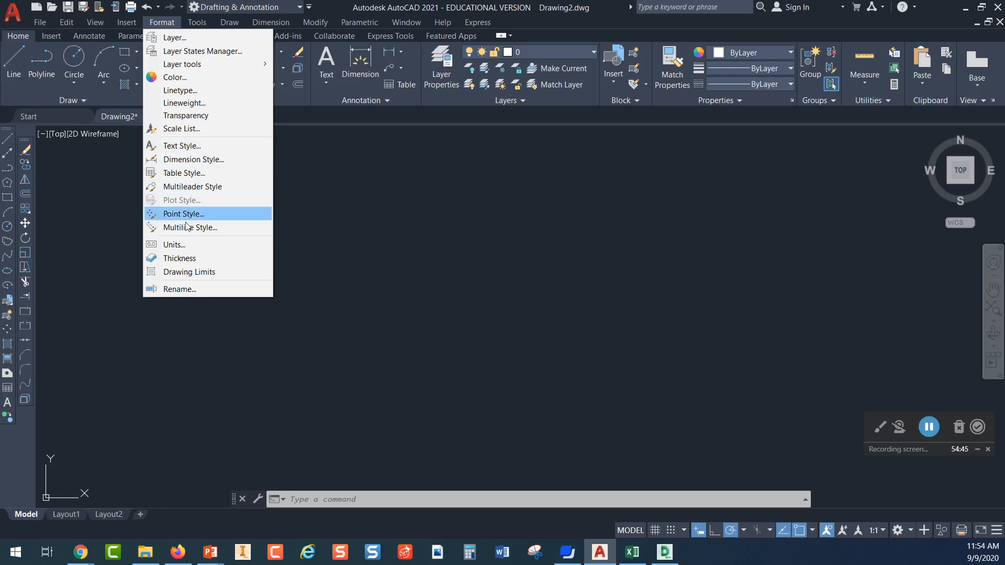
click(178, 249)
drag(444, 159, 360, 176)
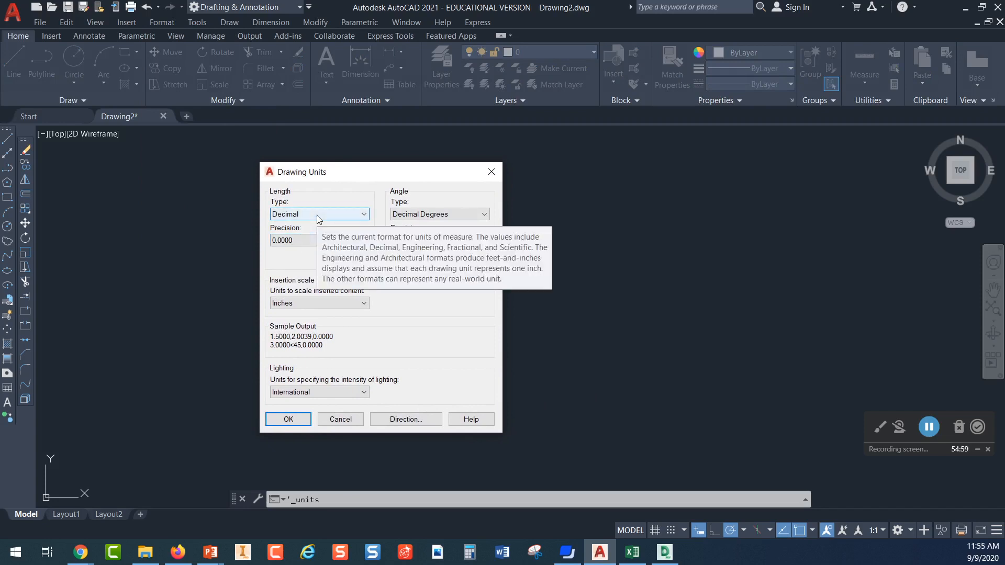
click(364, 215)
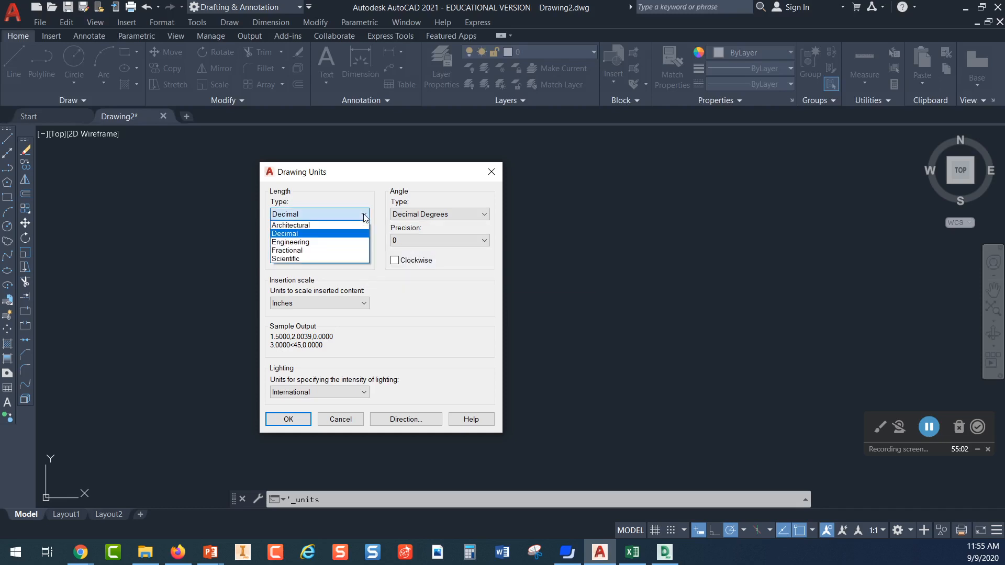
click(306, 226)
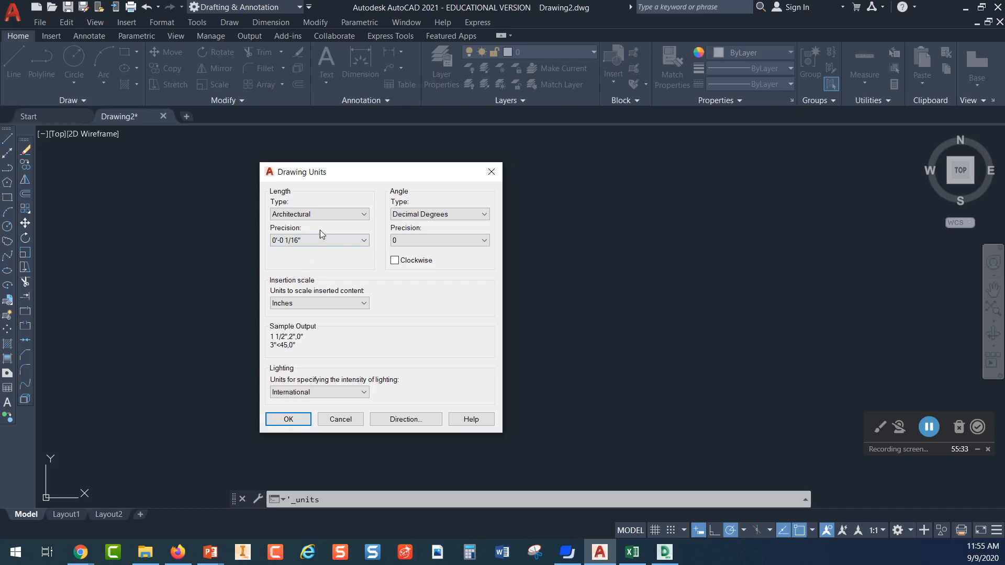
click(492, 172)
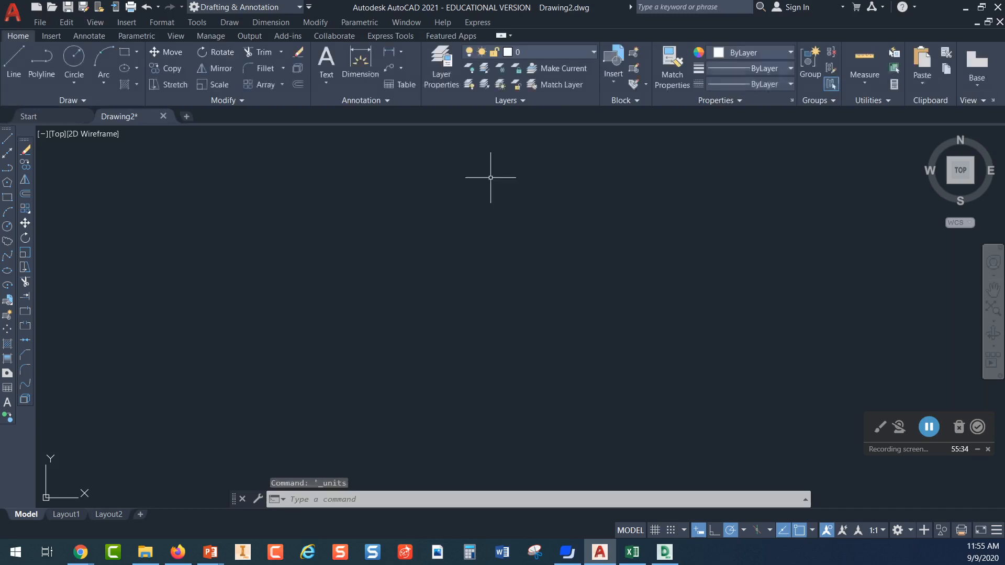
- View the length types available in the drawing units settings, and leave without changing anything
click(161, 22)
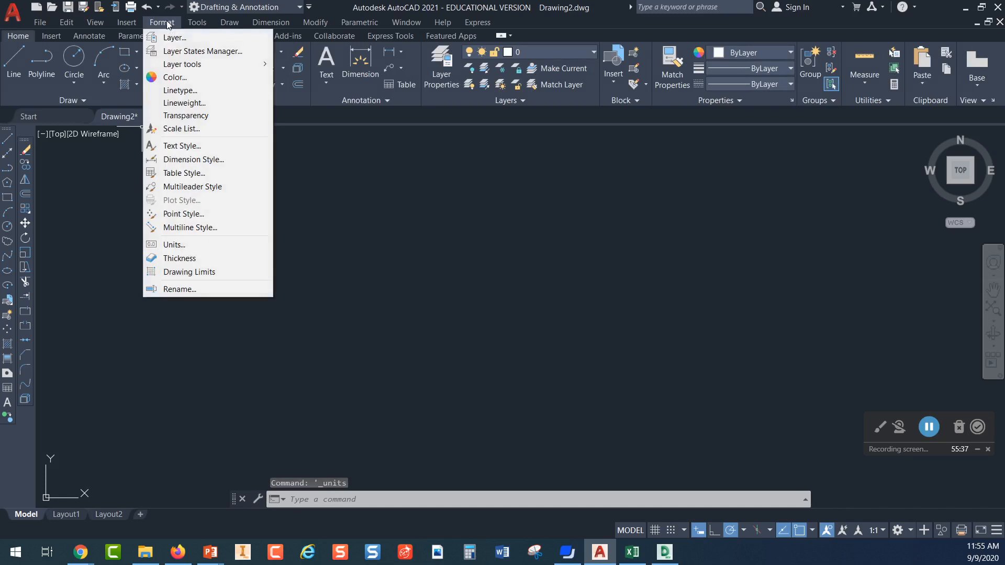
click(171, 245)
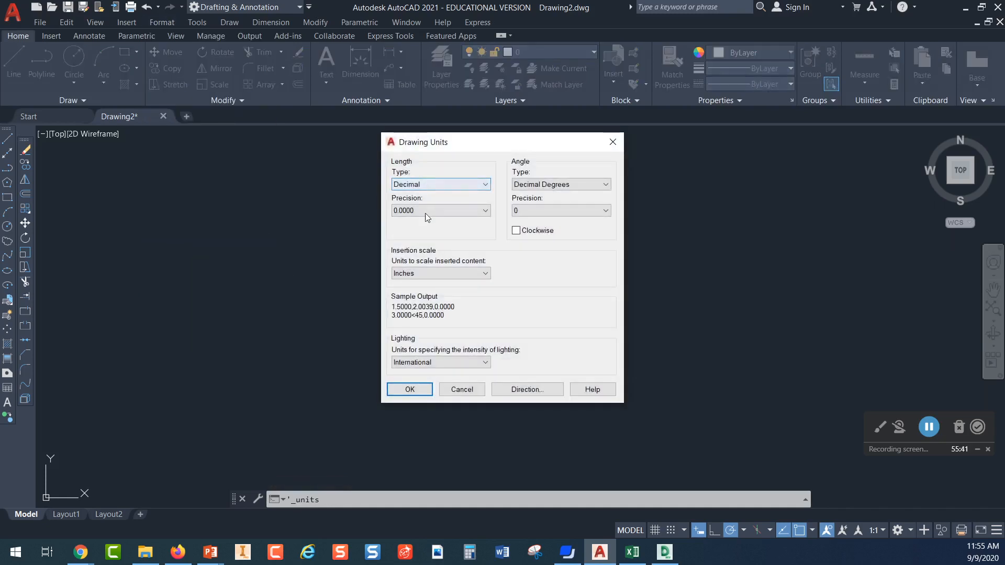
click(484, 185)
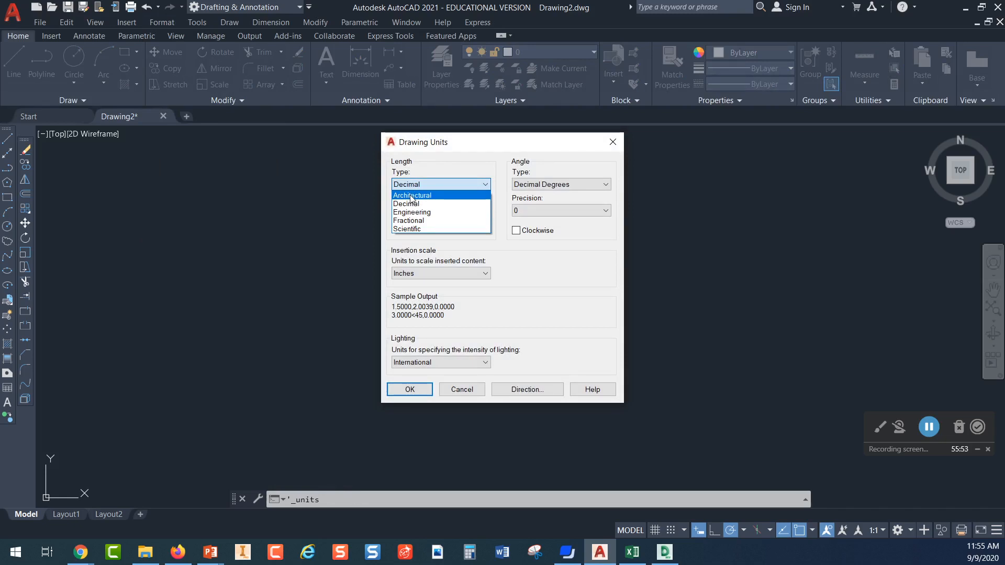
click(612, 146)
click(614, 142)
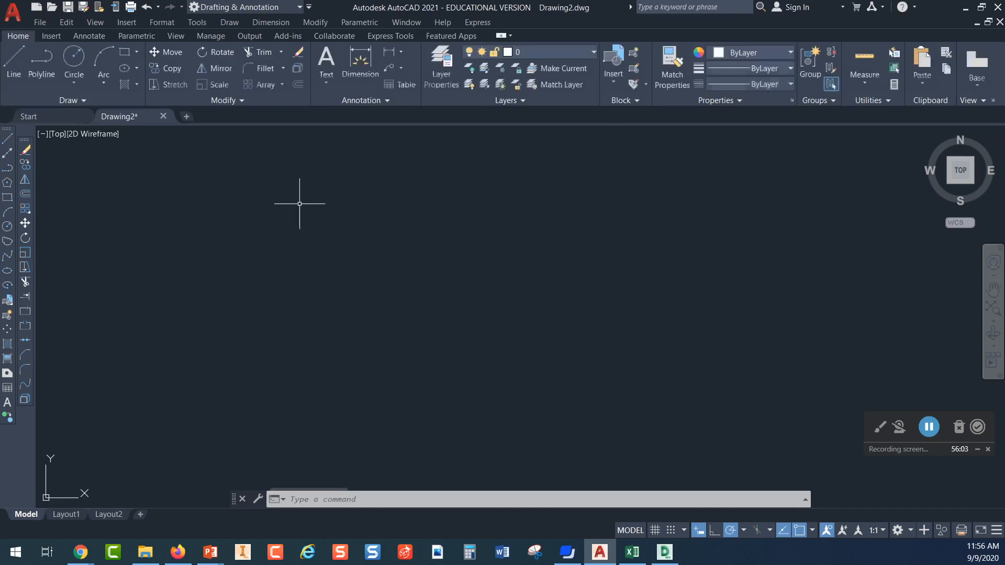
click(164, 23)
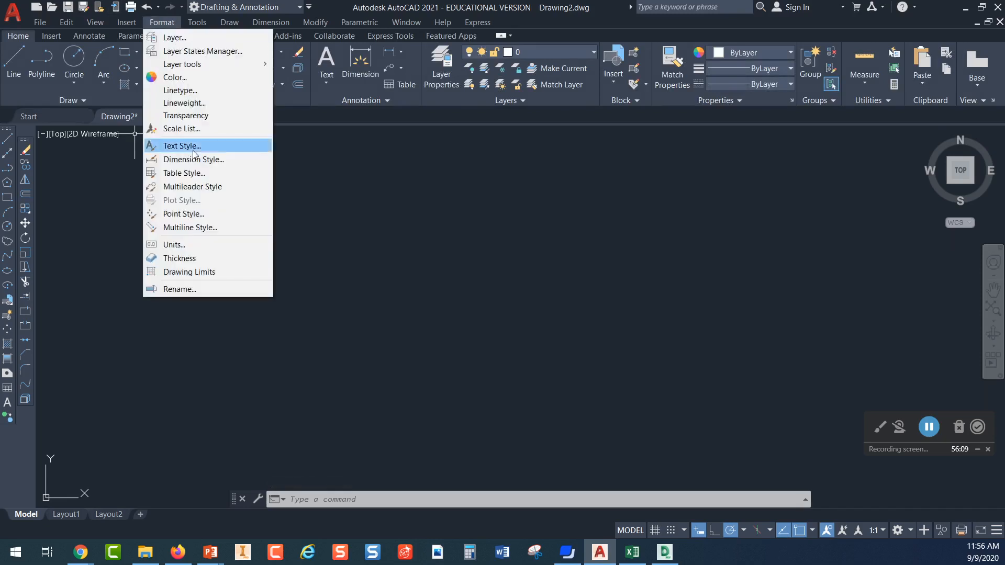
click(416, 215)
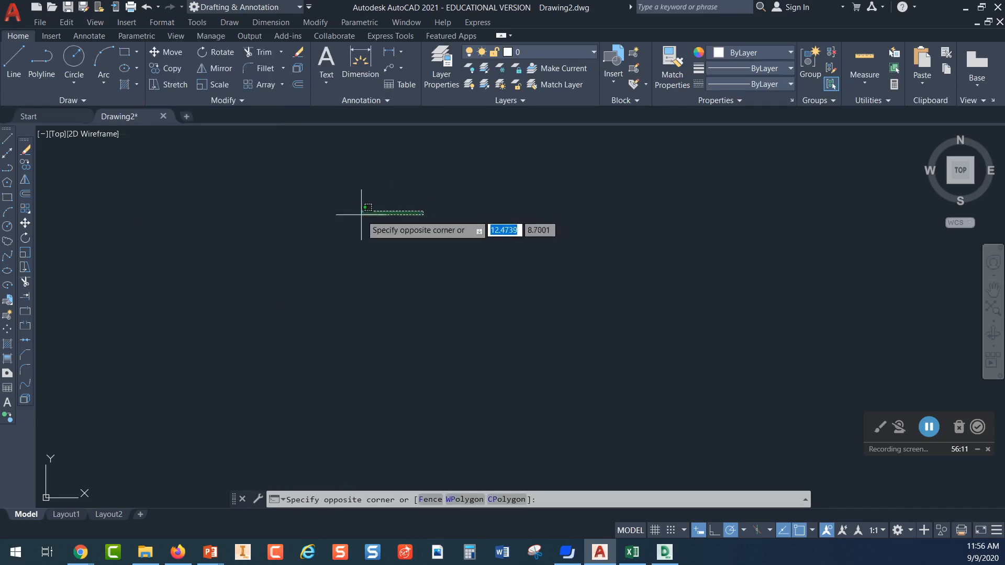
click(408, 208)
- Hide the classic menu bar and show it again
click(309, 7)
click(334, 320)
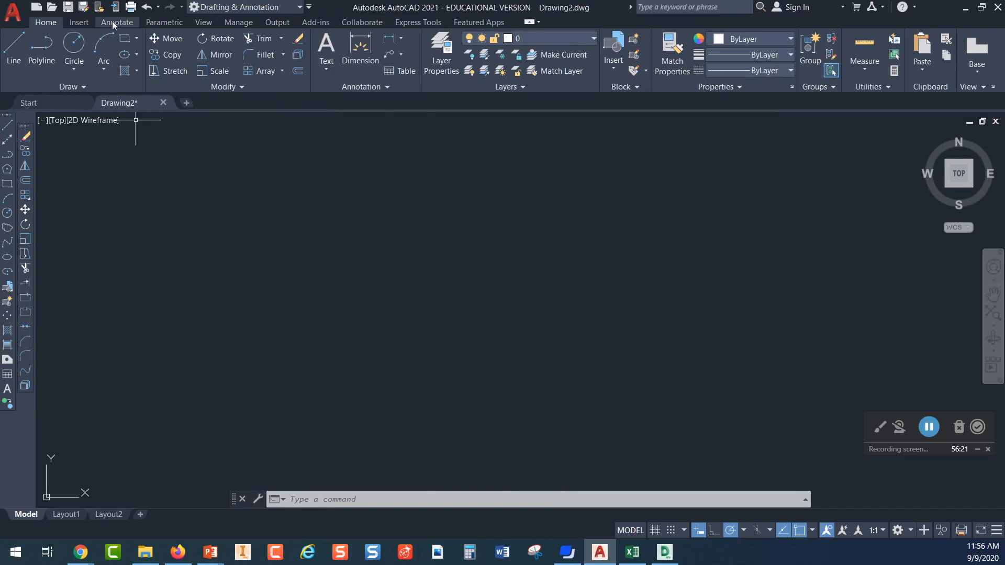
click(309, 6)
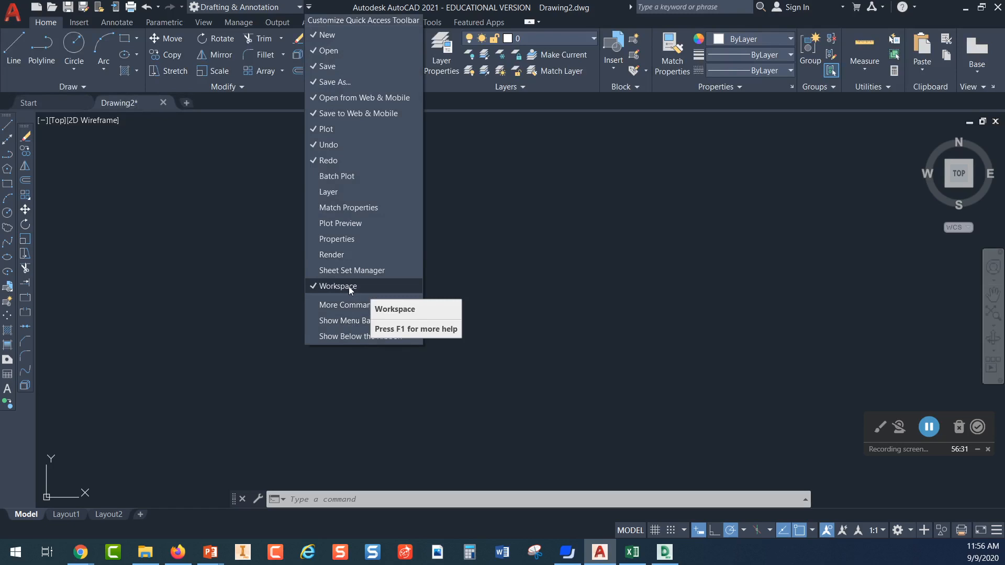
click(346, 321)
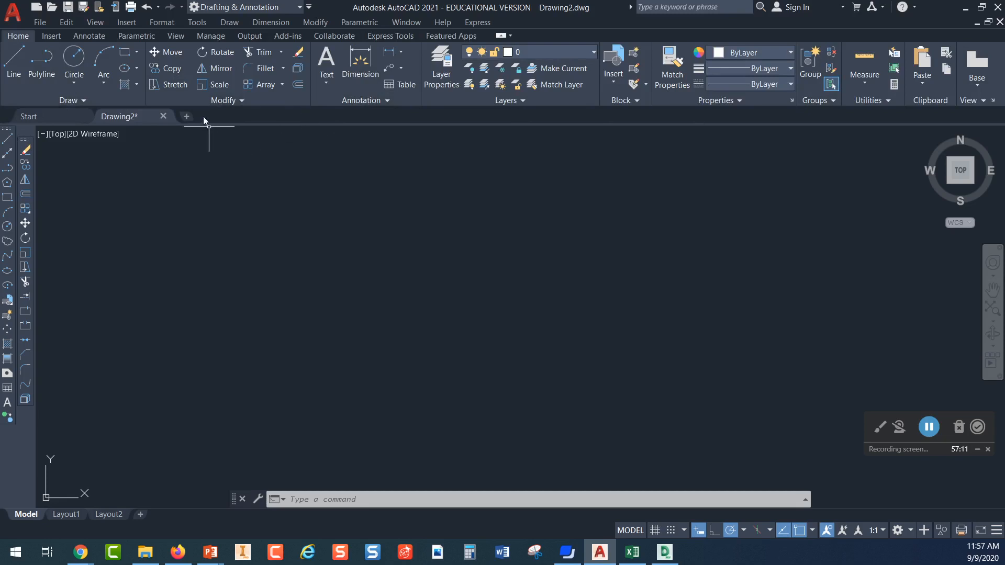
- Draw a rectangle 4 wide and 6 high with its first corner at coordinates 2,2
click(127, 54)
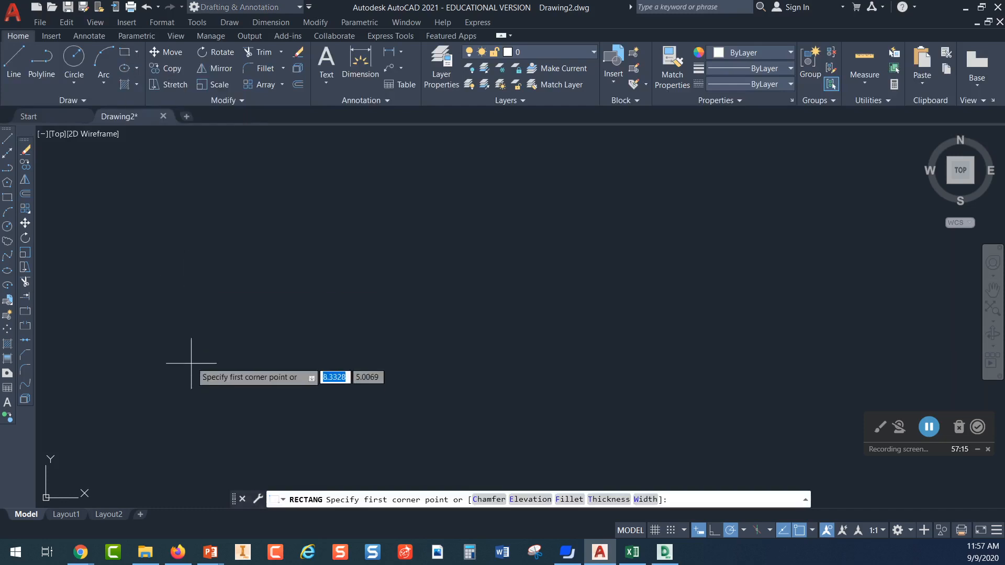
mouse_move(164, 356)
middle_down()
mouse_move(287, 234)
mouse_move(211, 225)
middle_up()
middle_drag(211, 269, 213, 312)
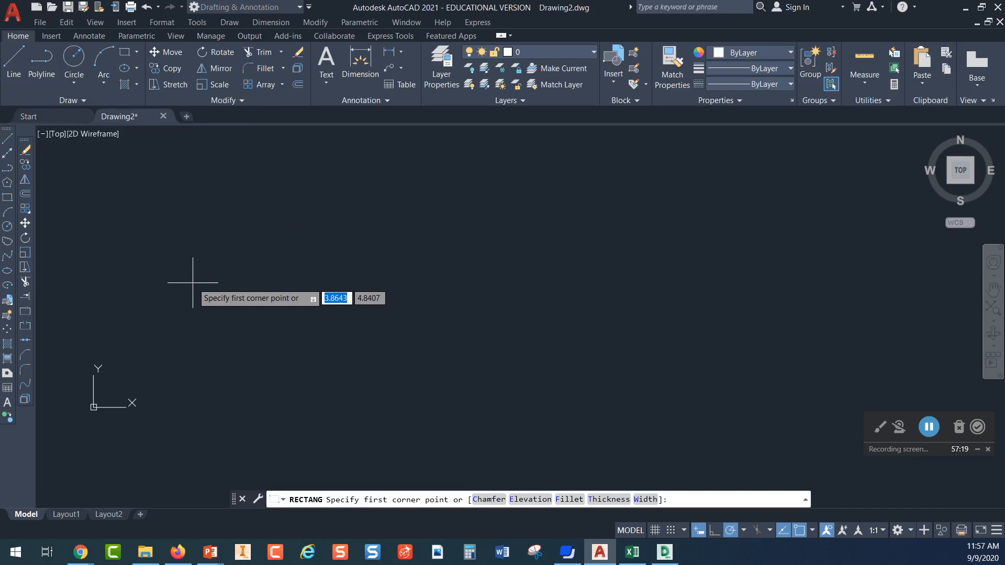
text(2,2)
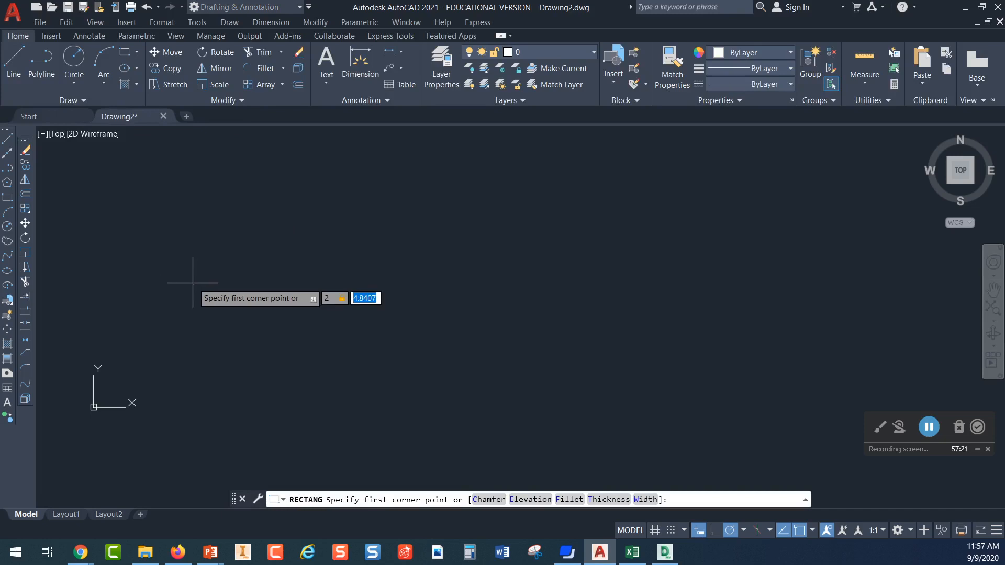
key(Return)
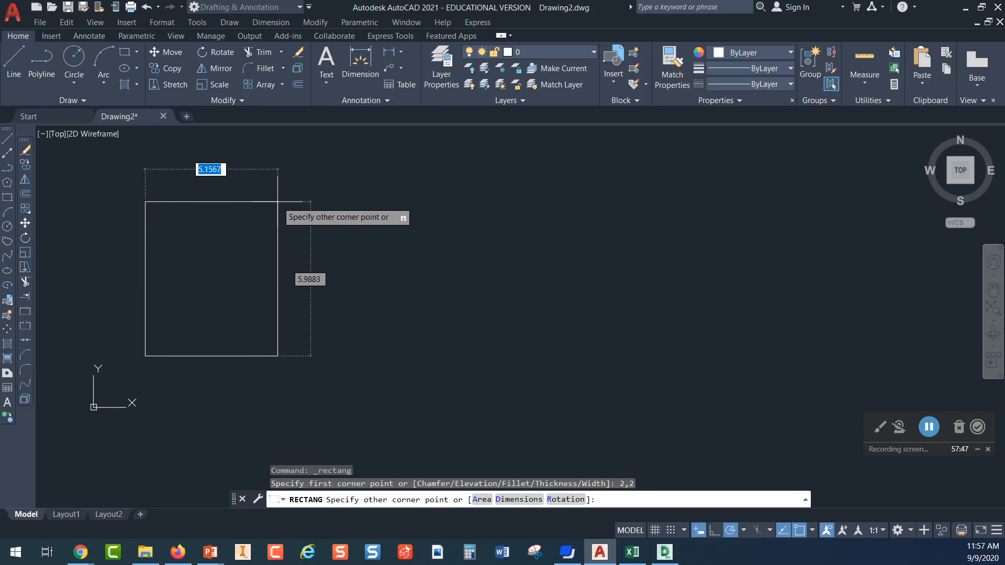
text(4)
key(Tab)
text(6)
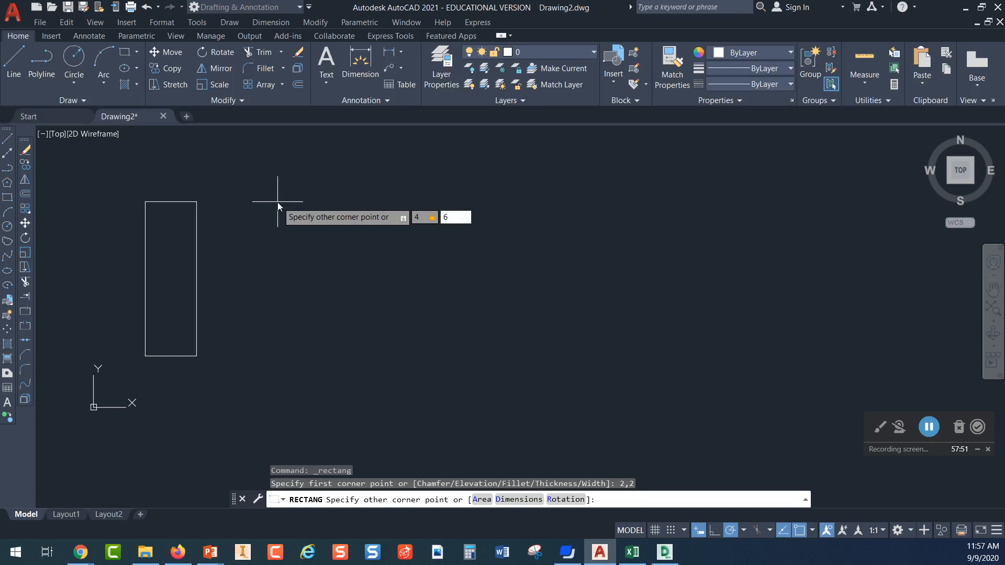
key(Return)
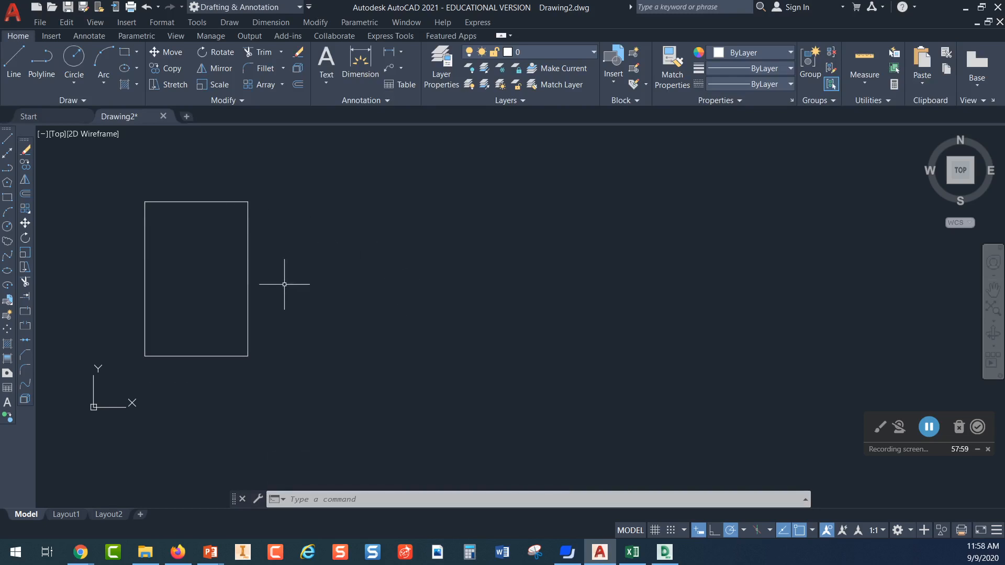
- Explode the 4 by 6 rectangle into separate lines
middle_drag(316, 267, 318, 280)
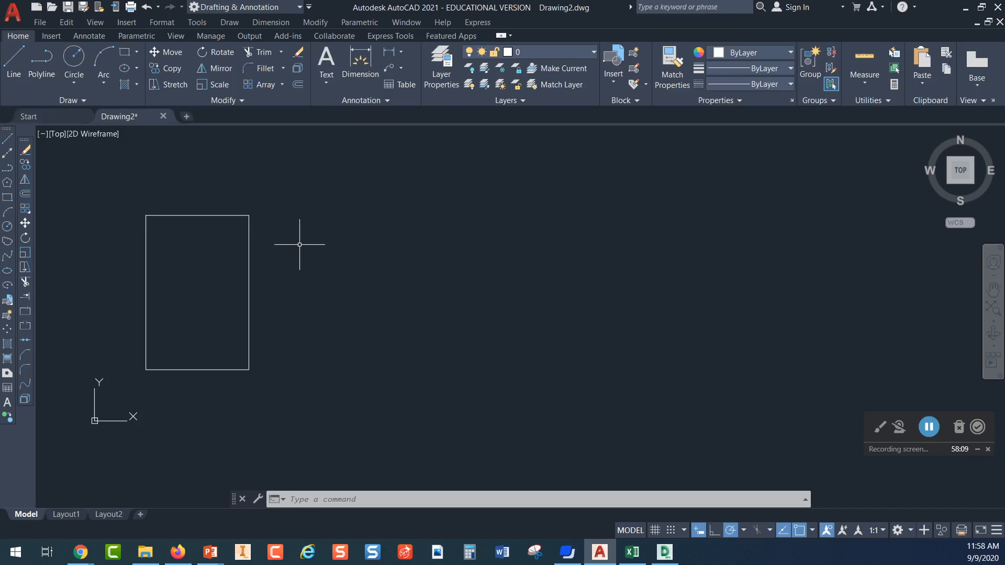
scroll(237, 260, up, 2)
middle_drag(284, 264, 347, 239)
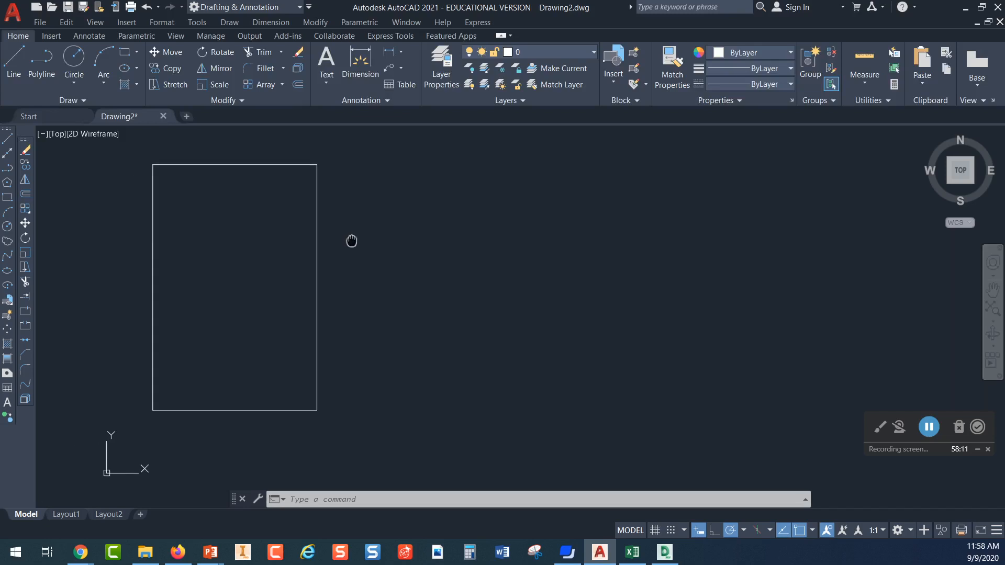
click(317, 287)
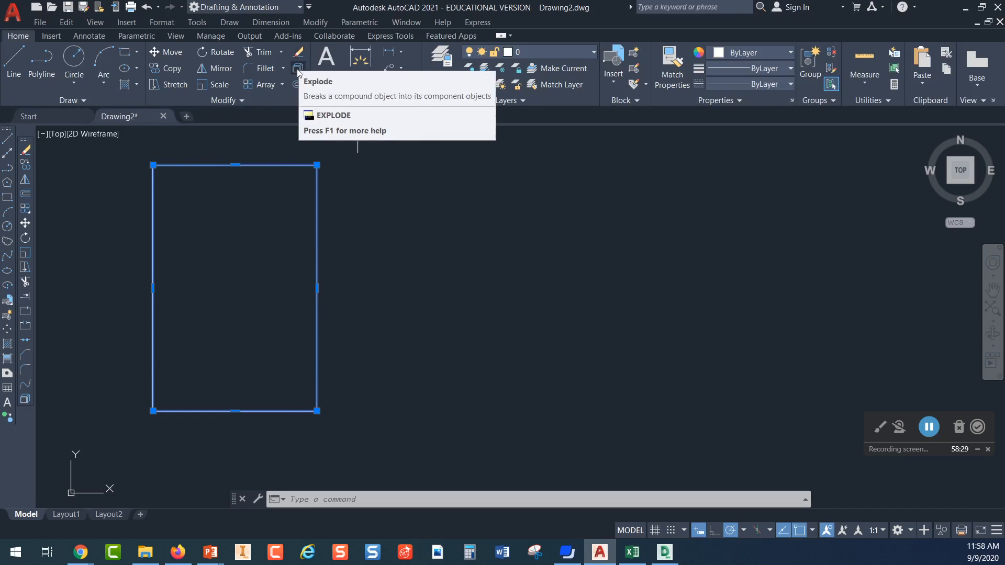
key(Escape)
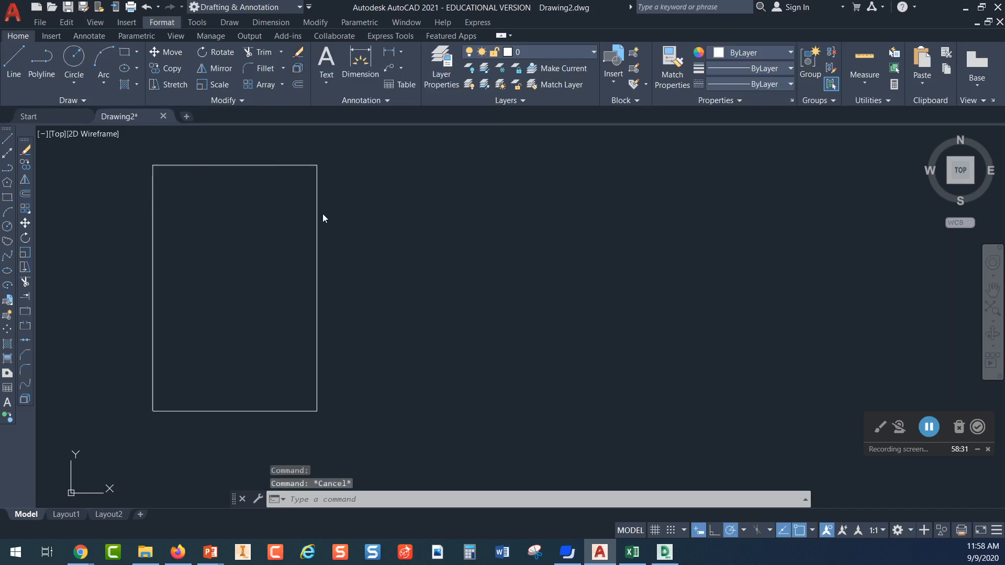
click(284, 165)
click(298, 71)
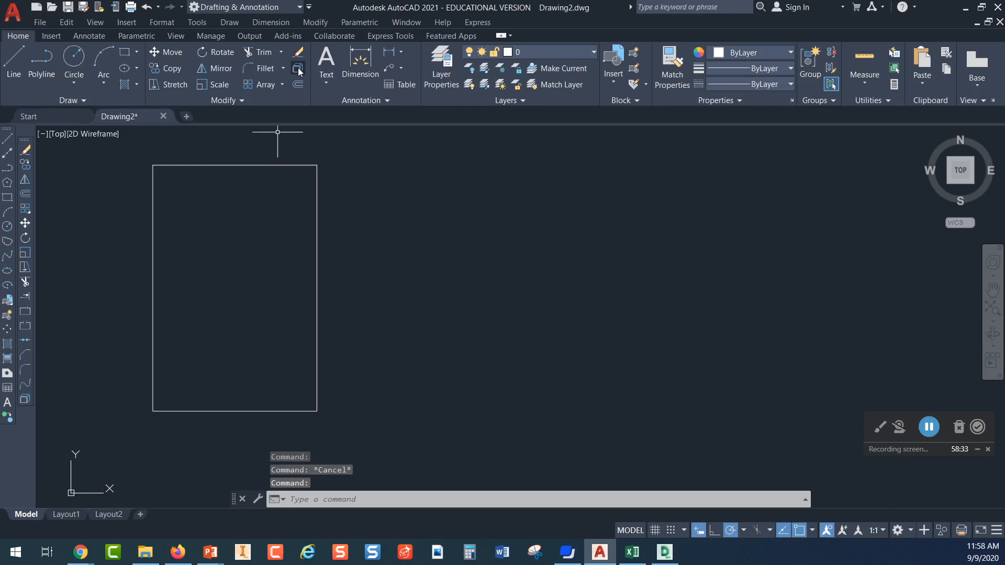
- Check that the exploded rectangle's right and top edges can be selected individually, and clear the selection
click(317, 227)
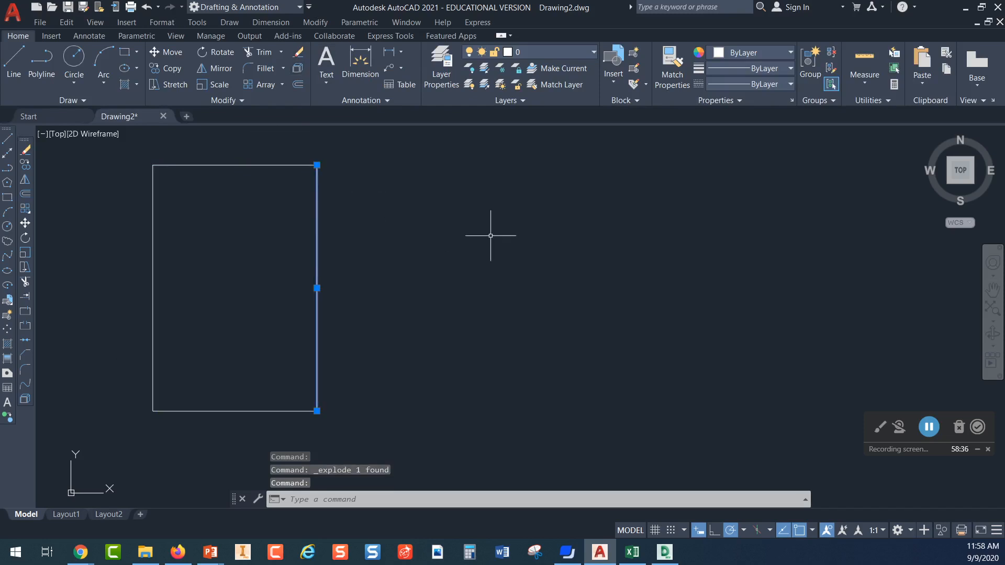
click(282, 165)
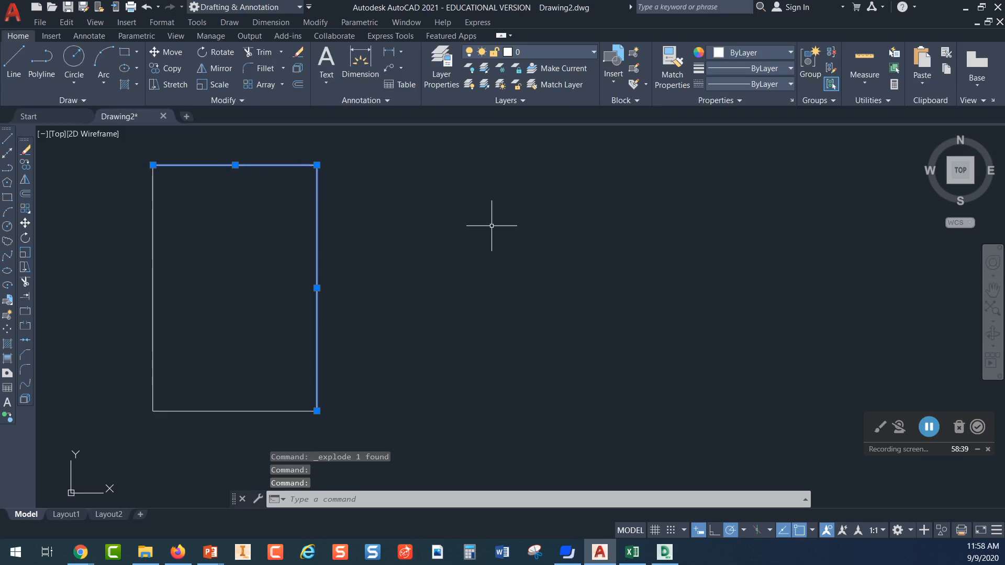
key(Escape)
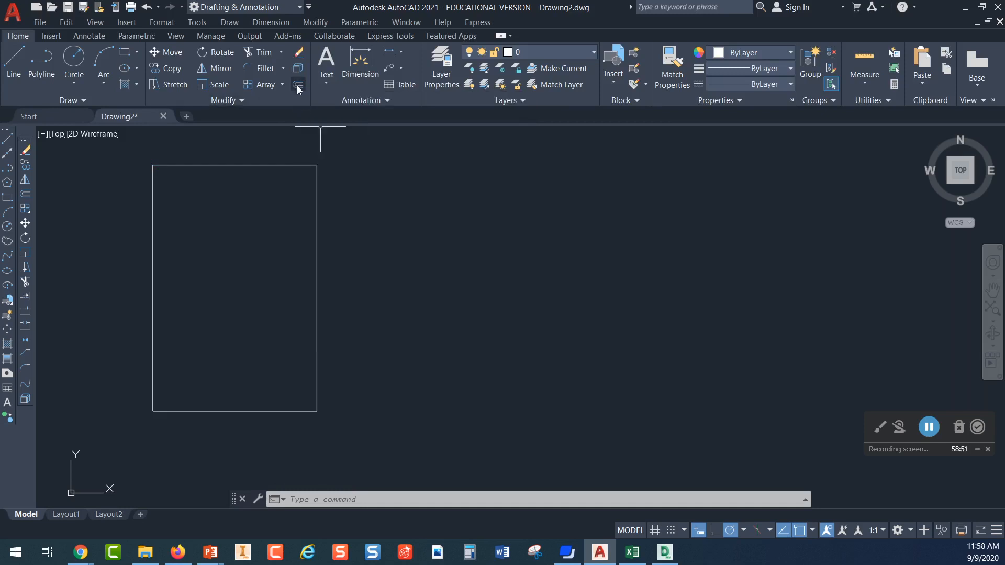
- Offset the rectangle's left, bottom and top edges inward by 0.5
click(297, 85)
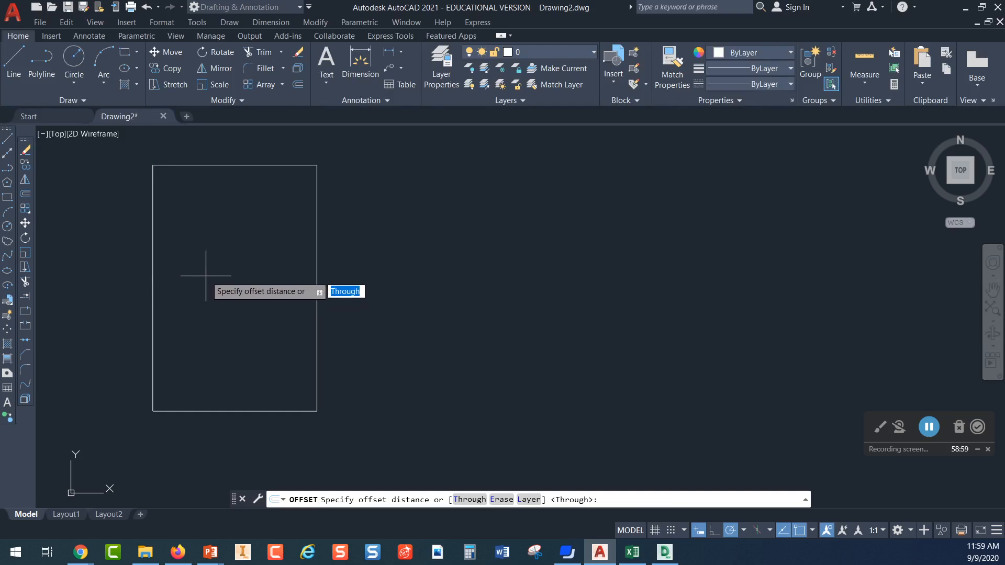
text(.5)
key(Return)
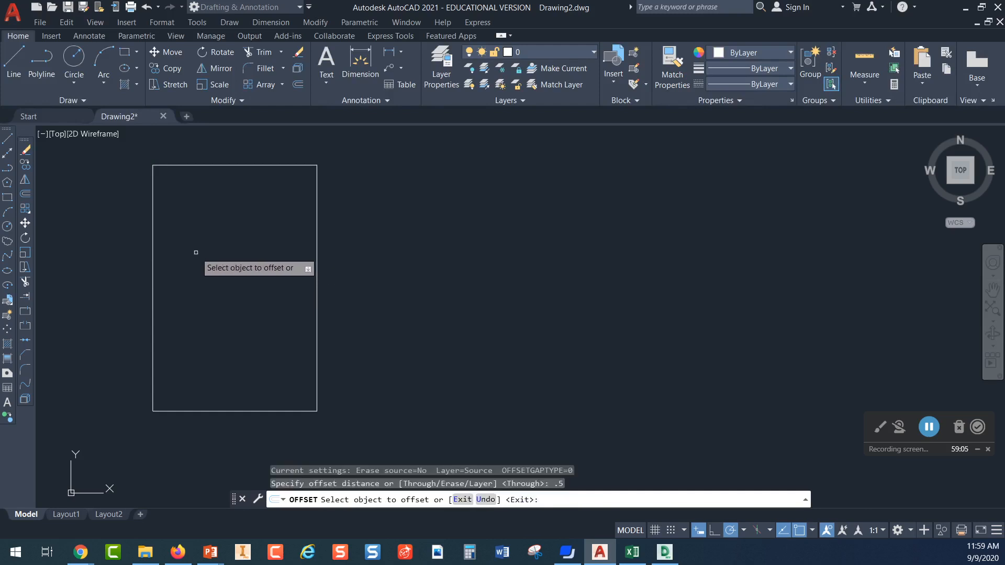
click(153, 289)
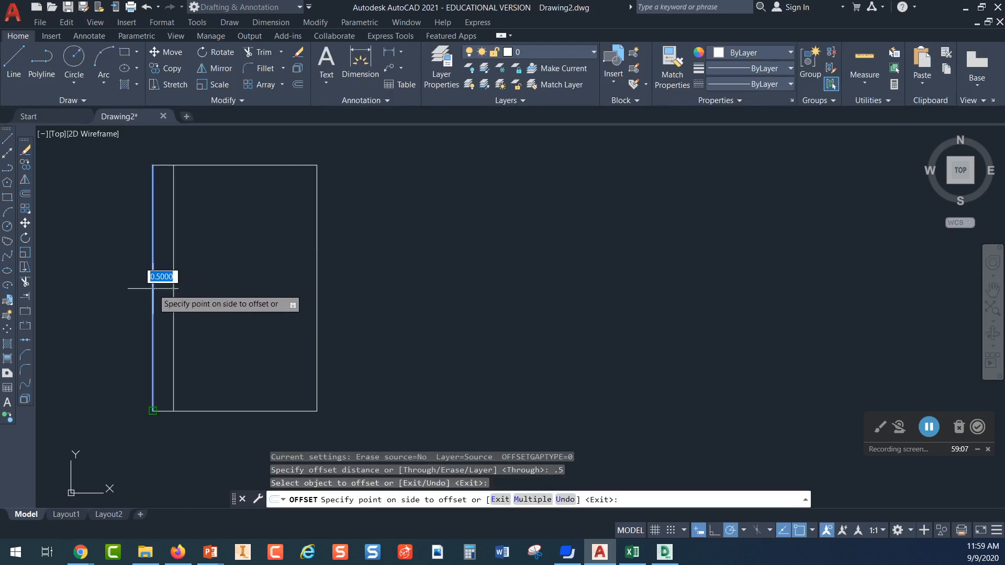
click(451, 284)
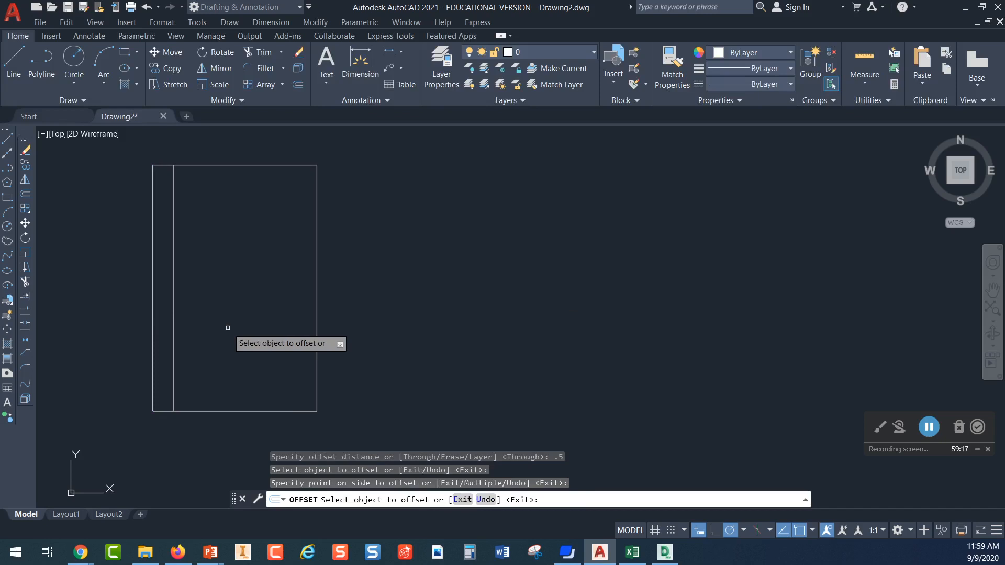
click(225, 411)
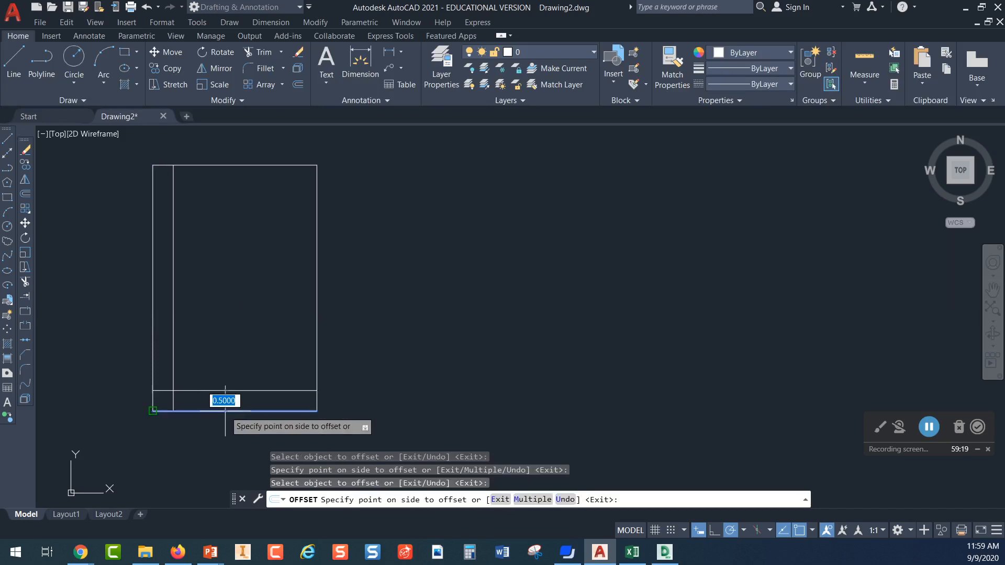
click(237, 294)
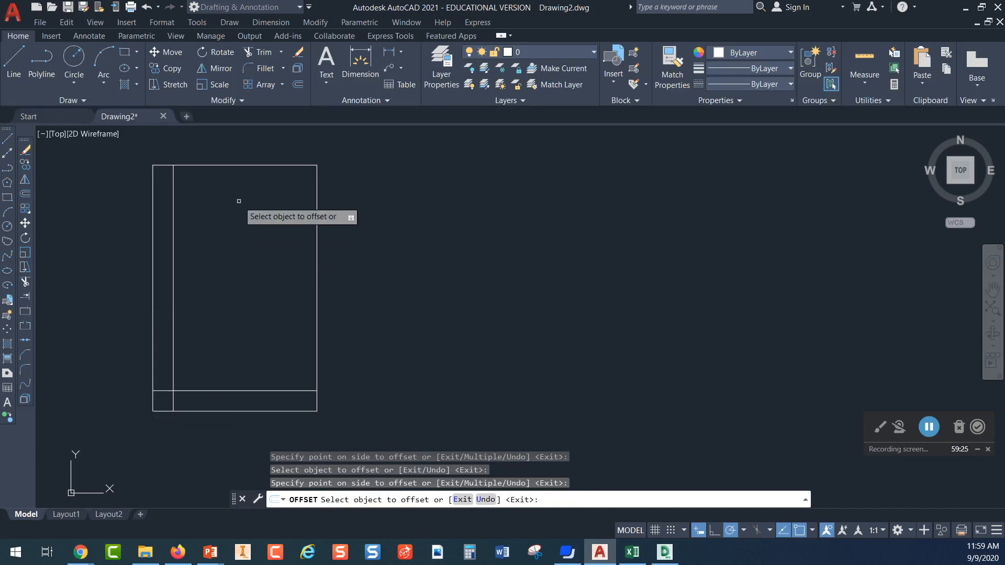
click(226, 165)
click(227, 264)
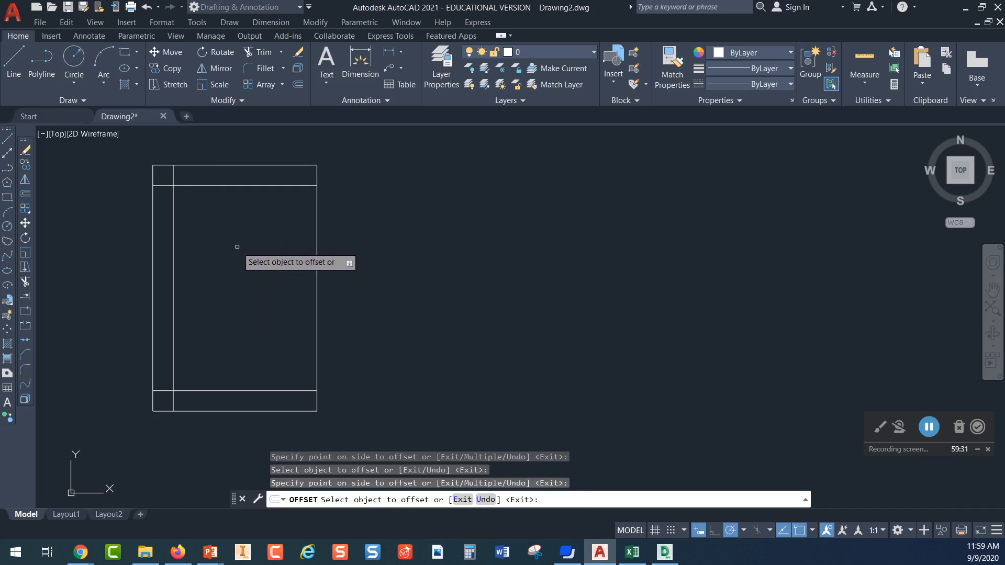
key(Escape)
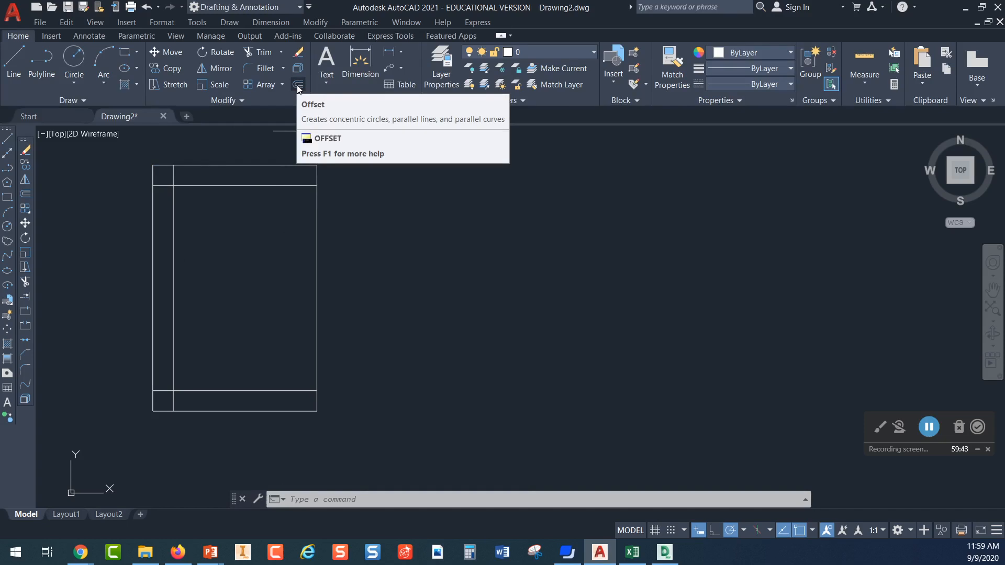
- Try trimming the corner overhangs, the offset lines and the right edge of the rectangle, and undo the whole trim
click(263, 52)
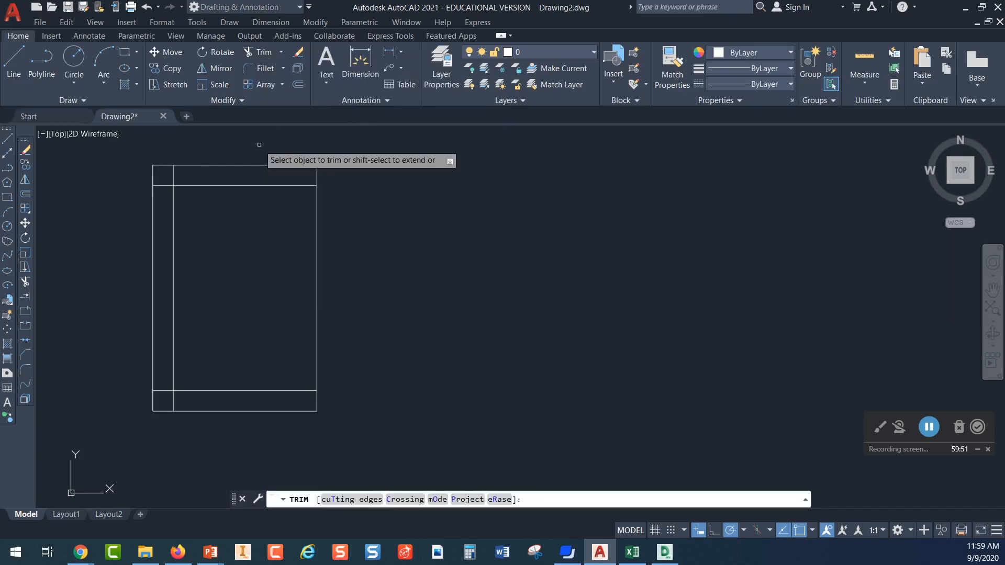
click(173, 177)
click(161, 185)
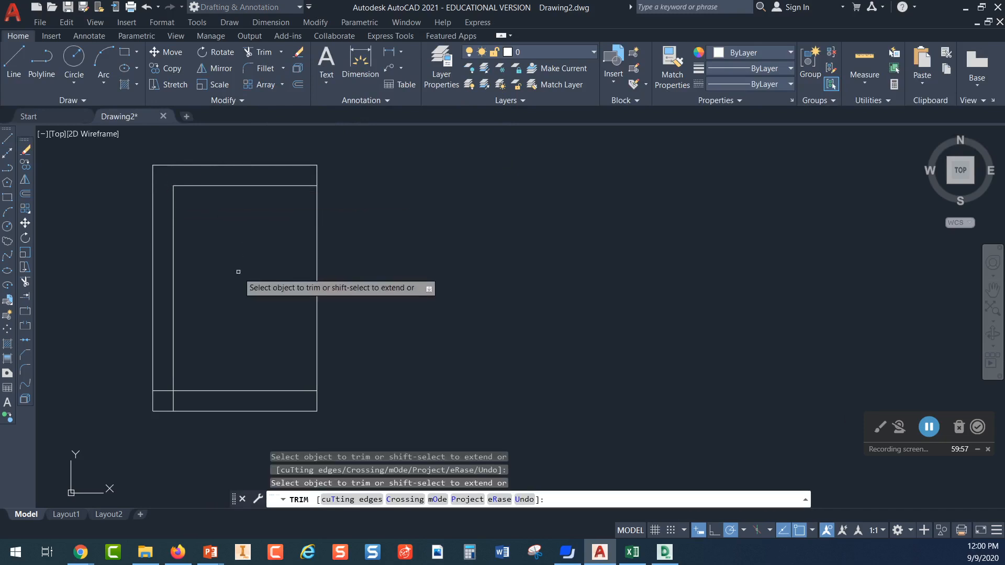
click(187, 390)
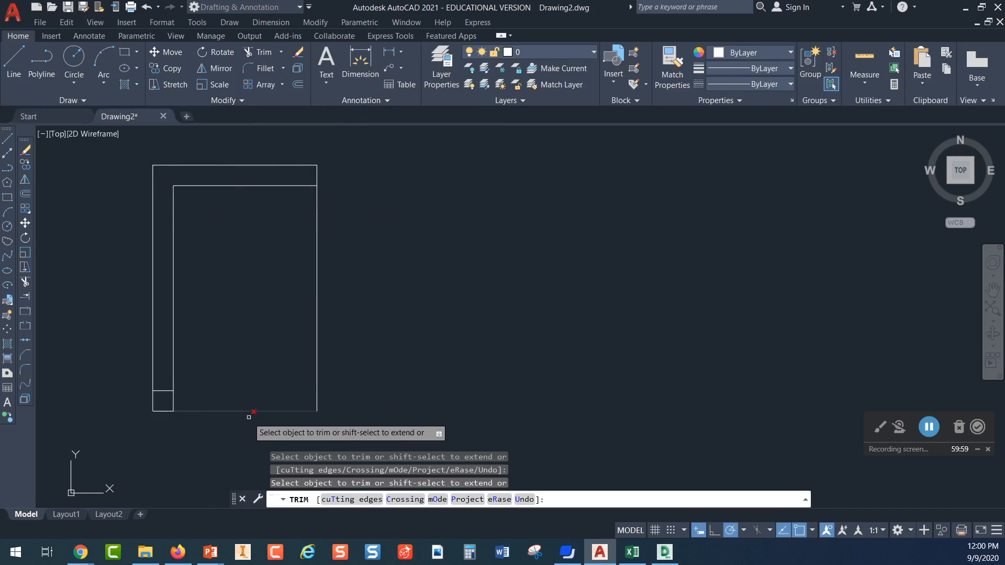
click(173, 402)
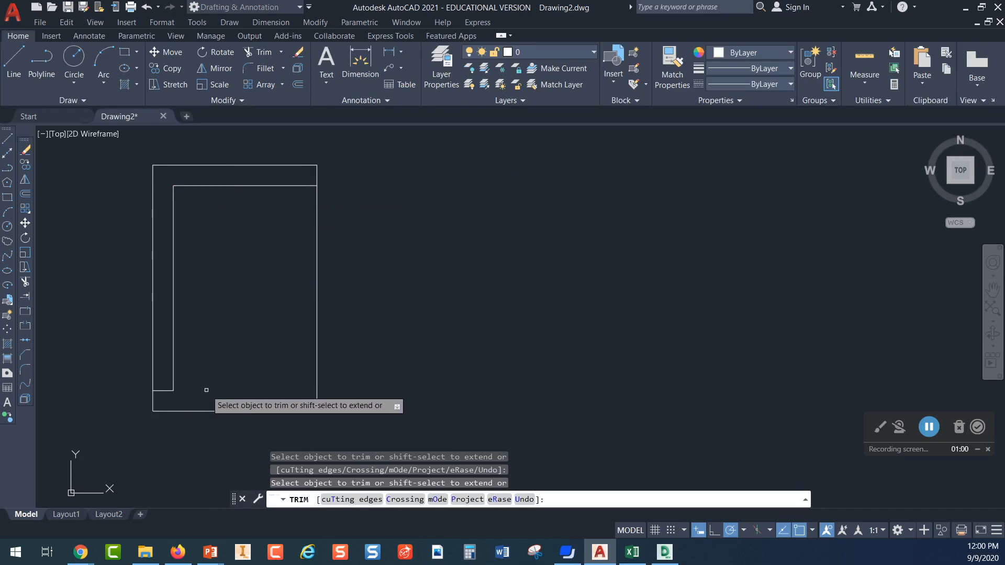
click(163, 390)
click(173, 365)
click(316, 329)
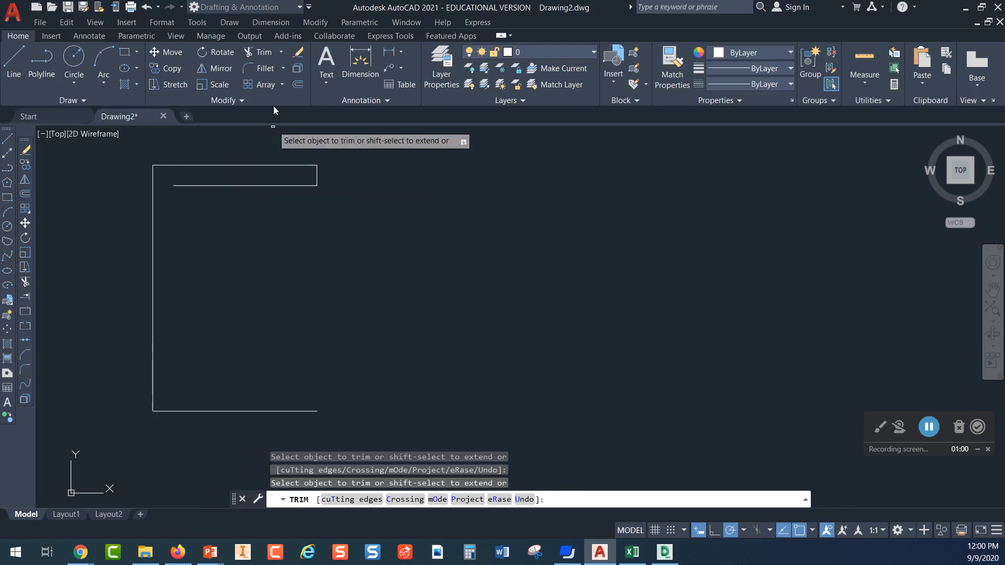
click(147, 7)
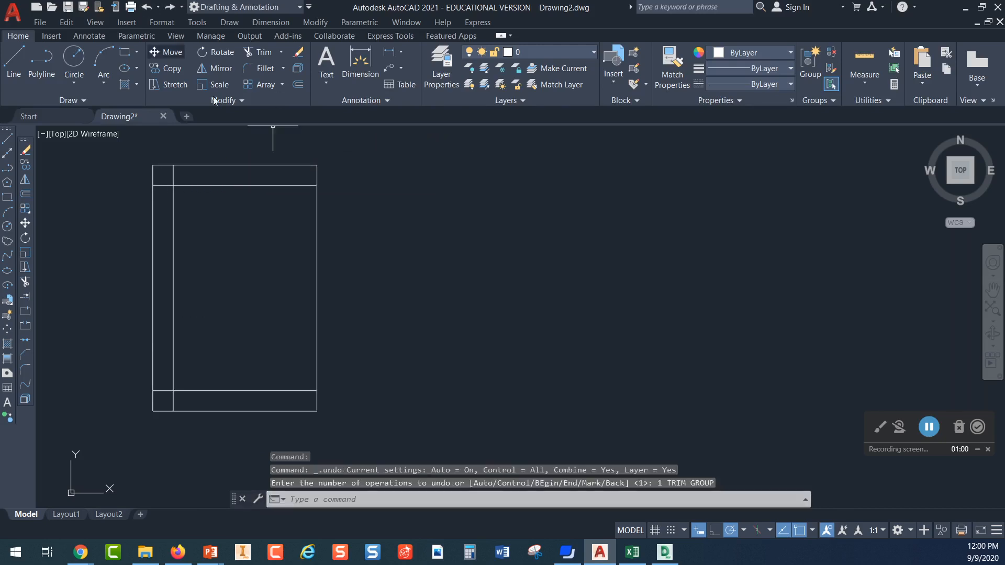
- Trim away the middle and upper parts of the right edge and the offset lines' overhangs at the upper-left corner
click(263, 53)
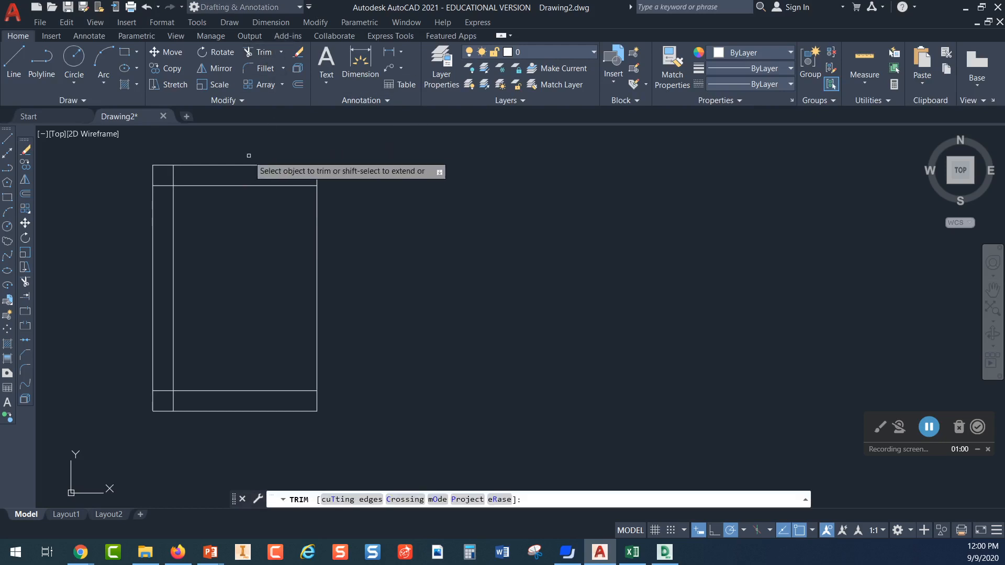
click(316, 249)
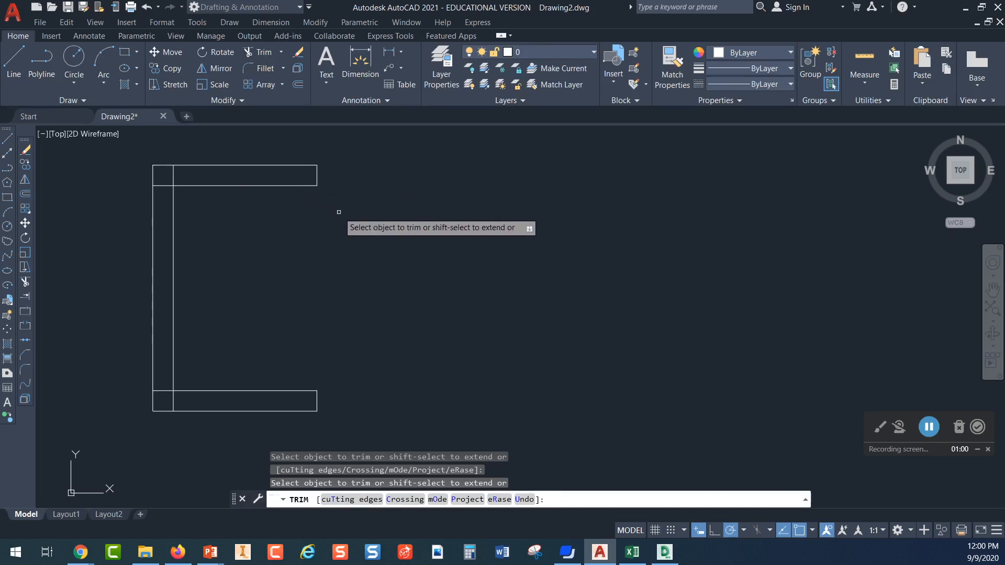
click(316, 172)
click(220, 185)
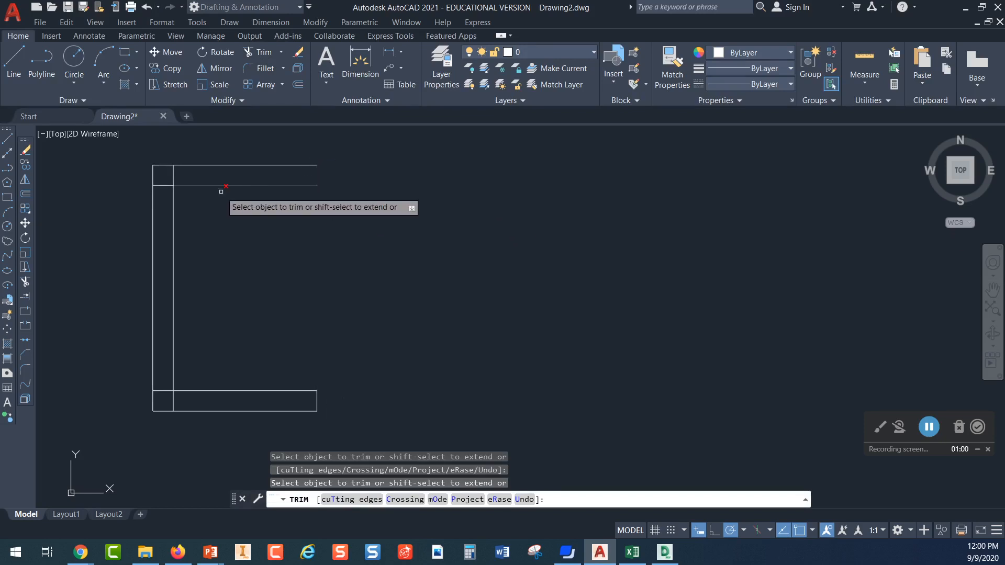
click(174, 173)
click(164, 185)
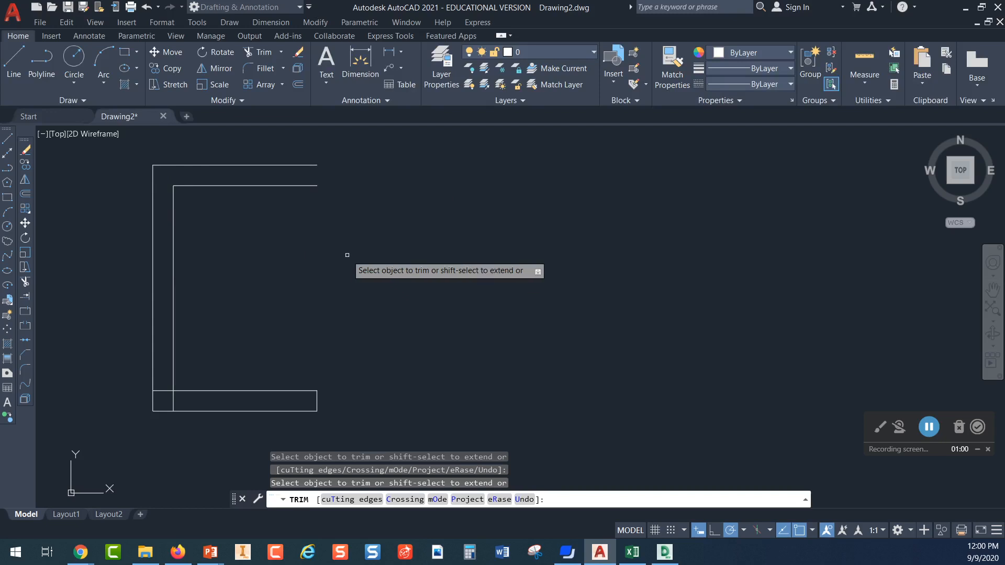
key(Escape)
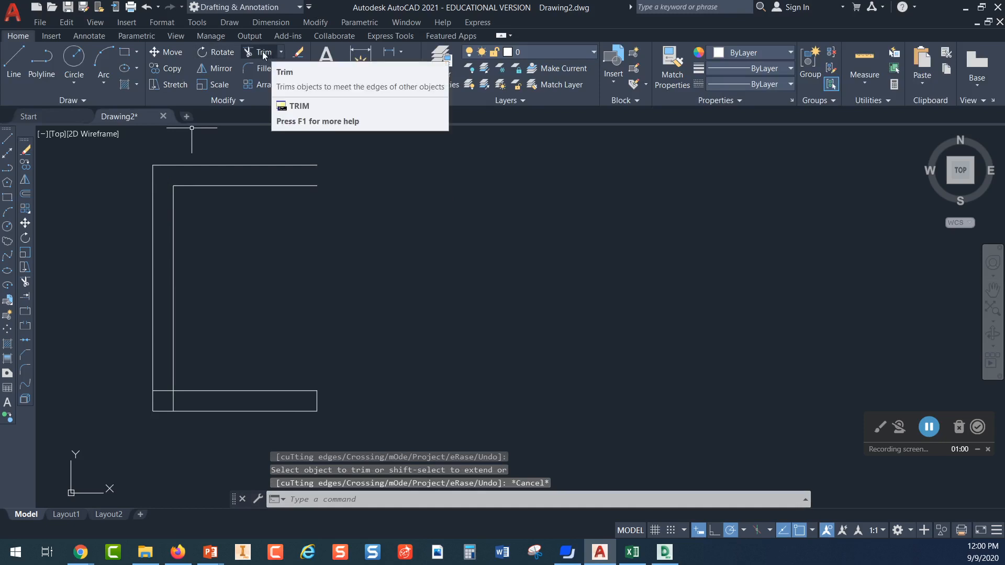
- Trim away the inner horizontal line below the top edge and the inner vertical line above the bottom strip
click(263, 53)
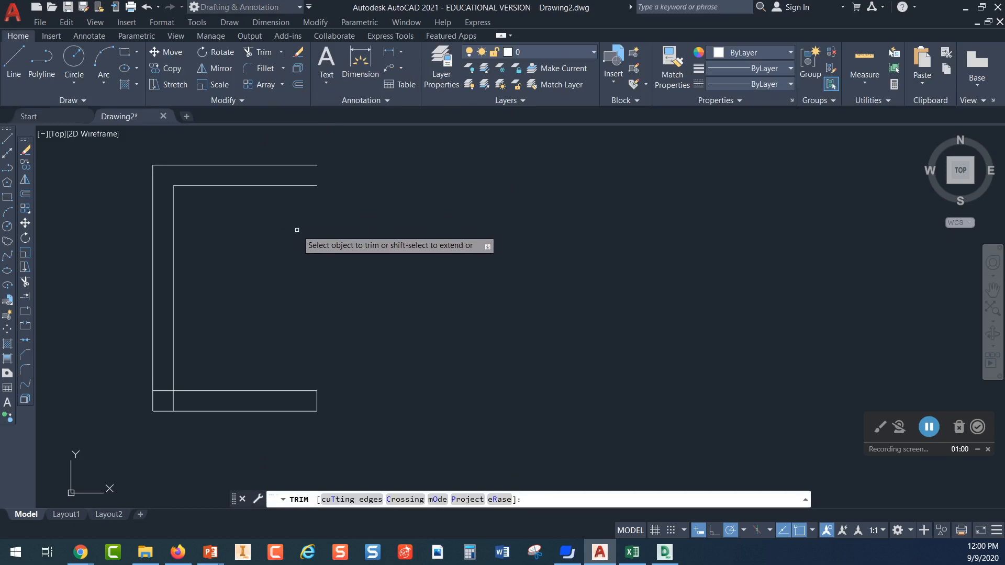
key(Escape)
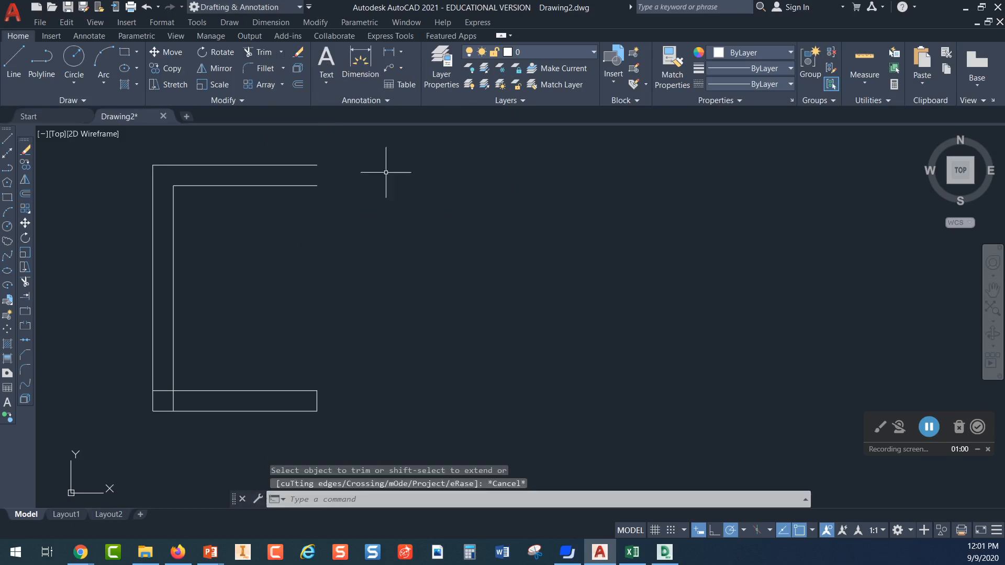
click(263, 51)
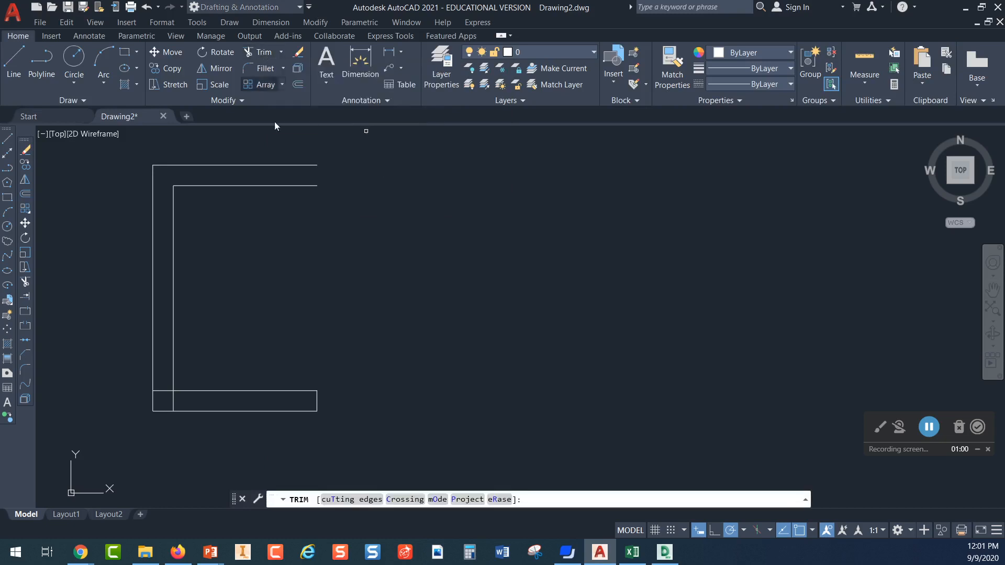
click(249, 186)
click(174, 259)
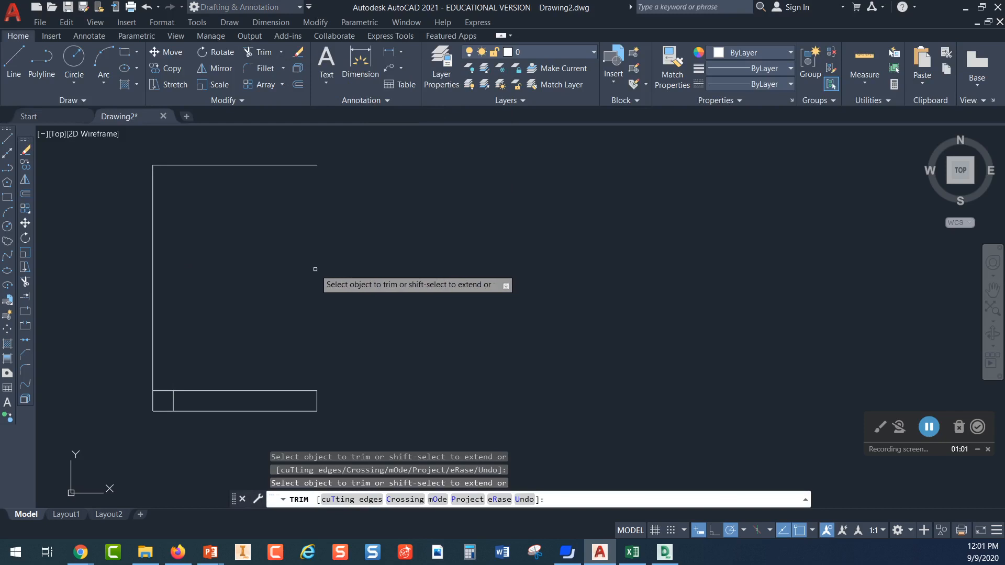
key(Escape)
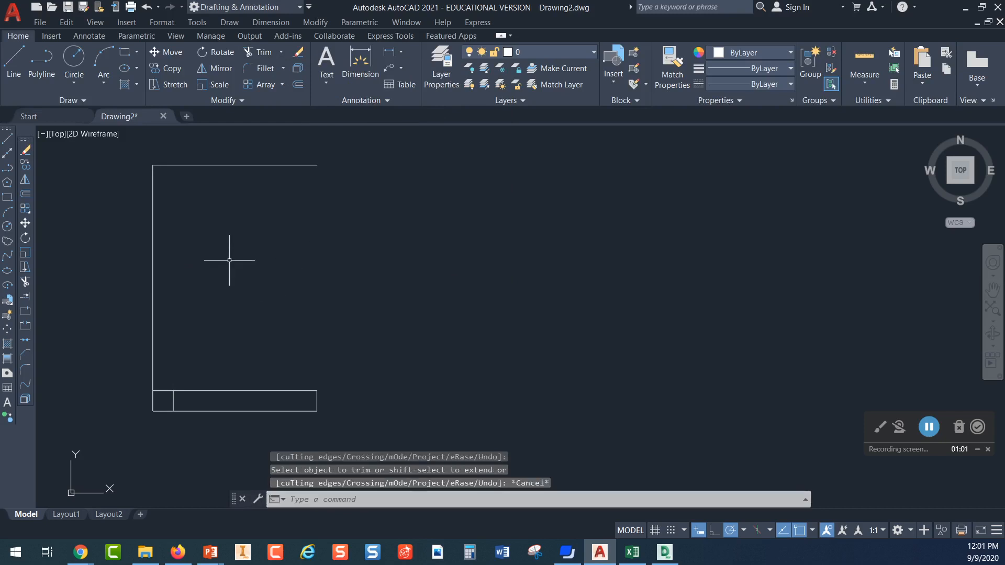
- Erase the rectangle's full left edge and undo the erasure
click(299, 53)
click(153, 281)
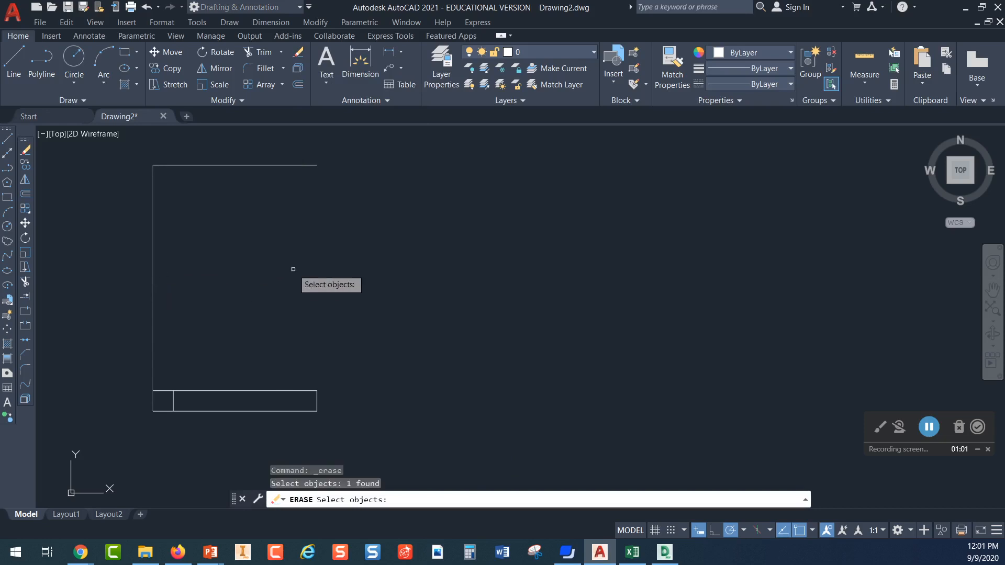
key(Return)
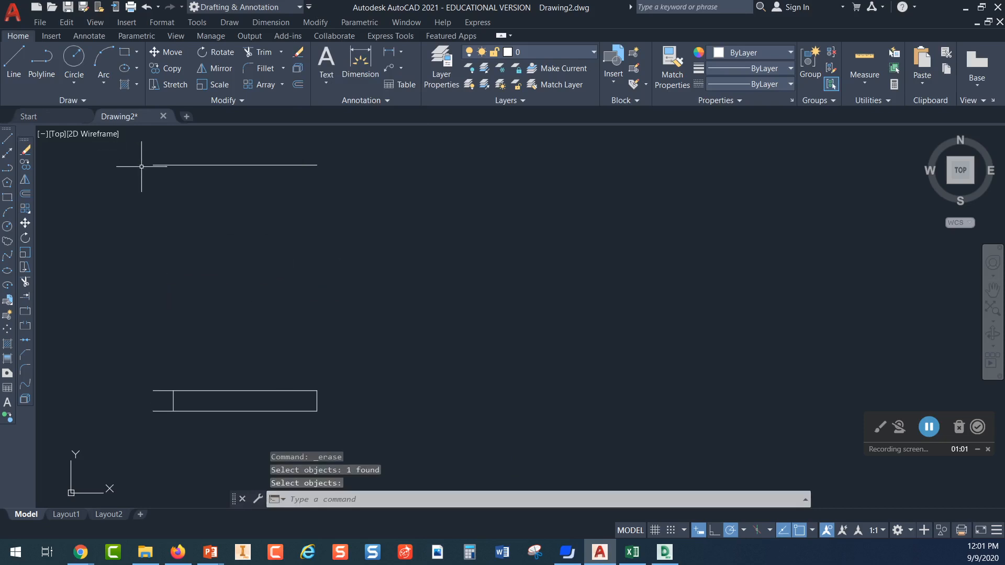
click(146, 8)
- Trim away the rectangle's left edge, both above the bottom strip and along the strip's end
click(264, 53)
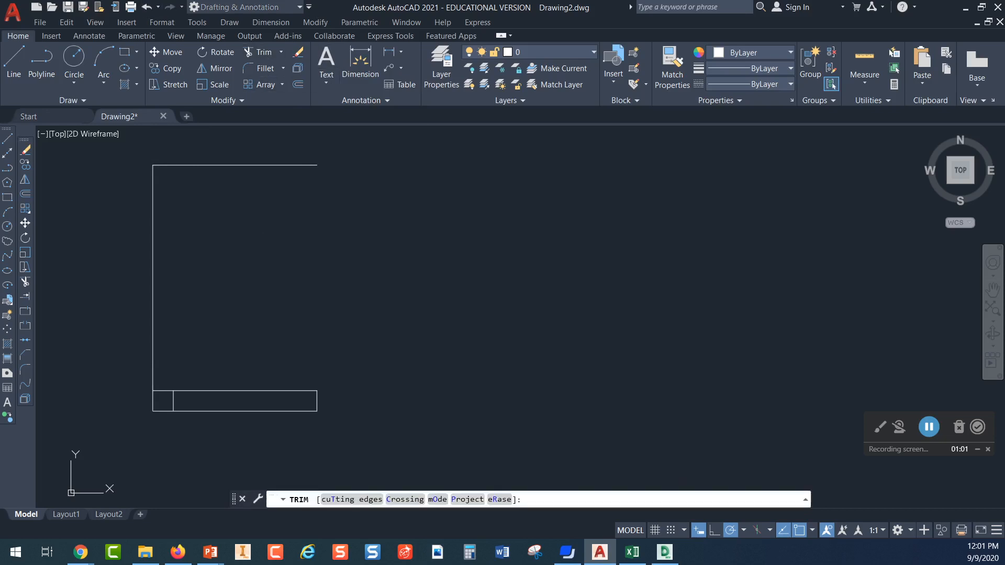
click(152, 281)
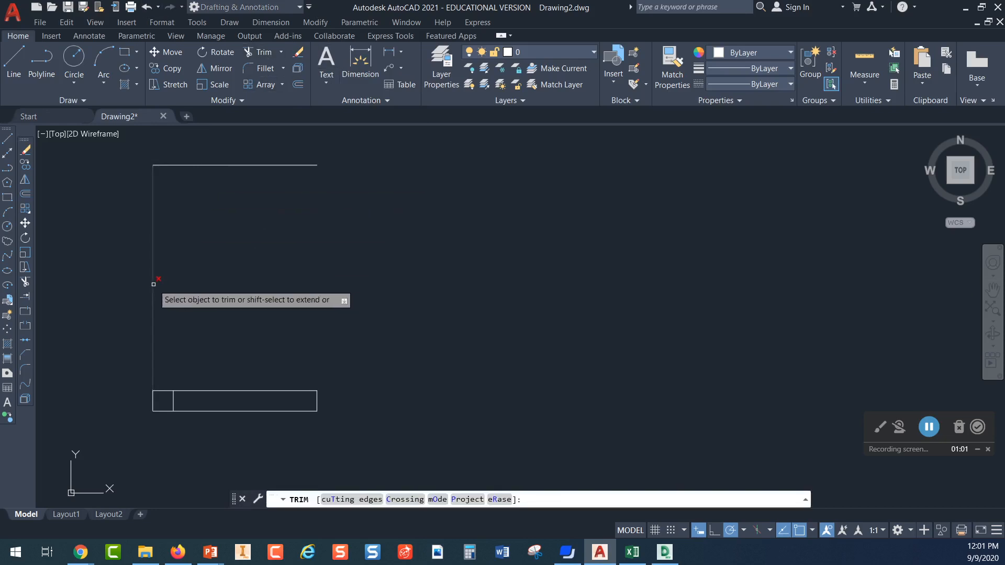
click(153, 401)
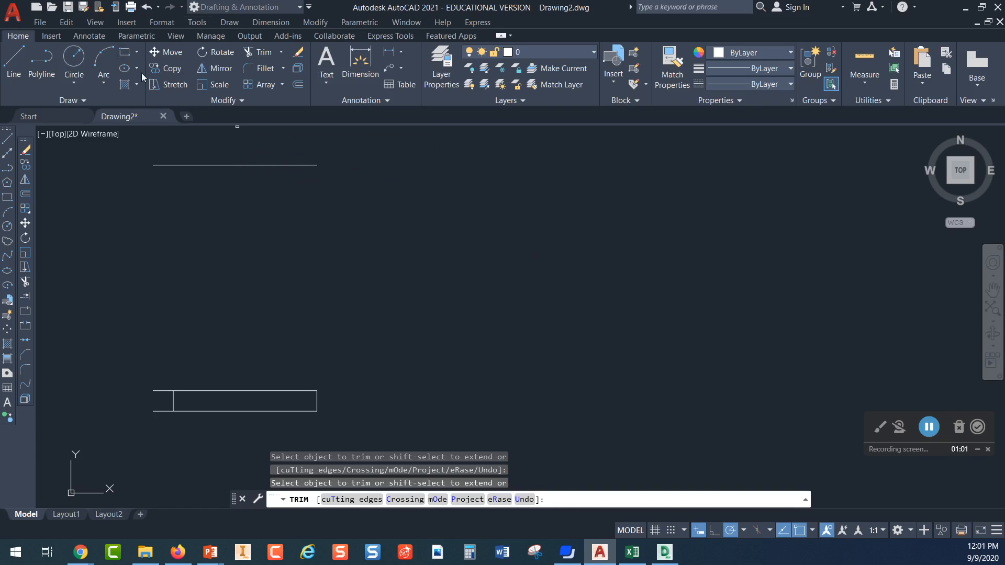
- Draw a circle with a diameter of 2 in the space between the top line and the bottom strip
click(74, 58)
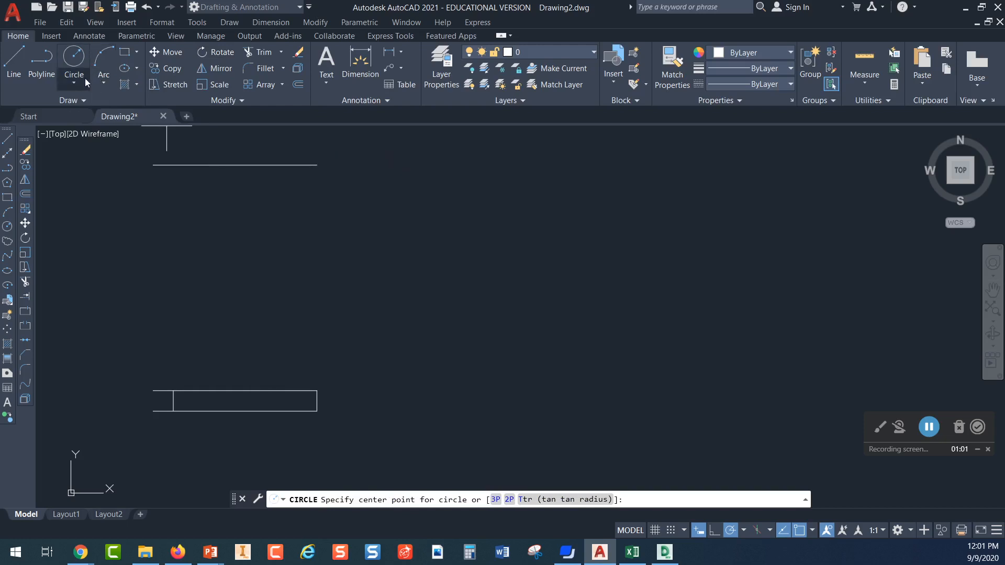
click(73, 58)
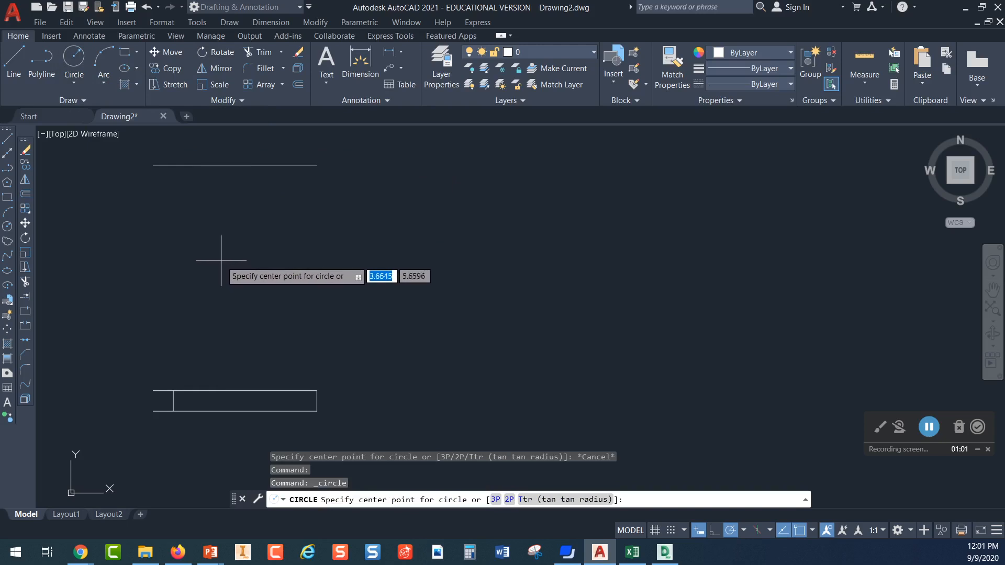
click(235, 280)
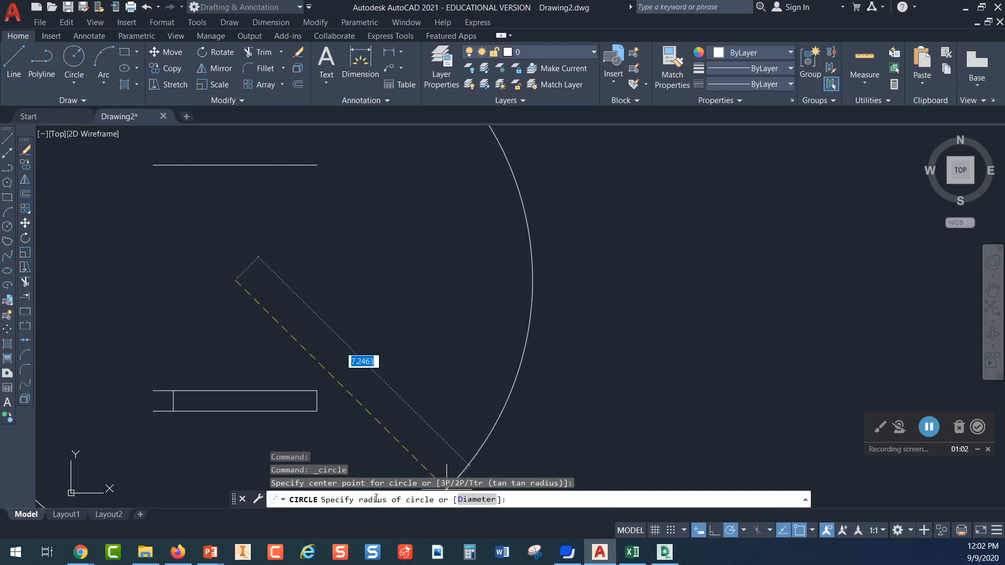
click(476, 500)
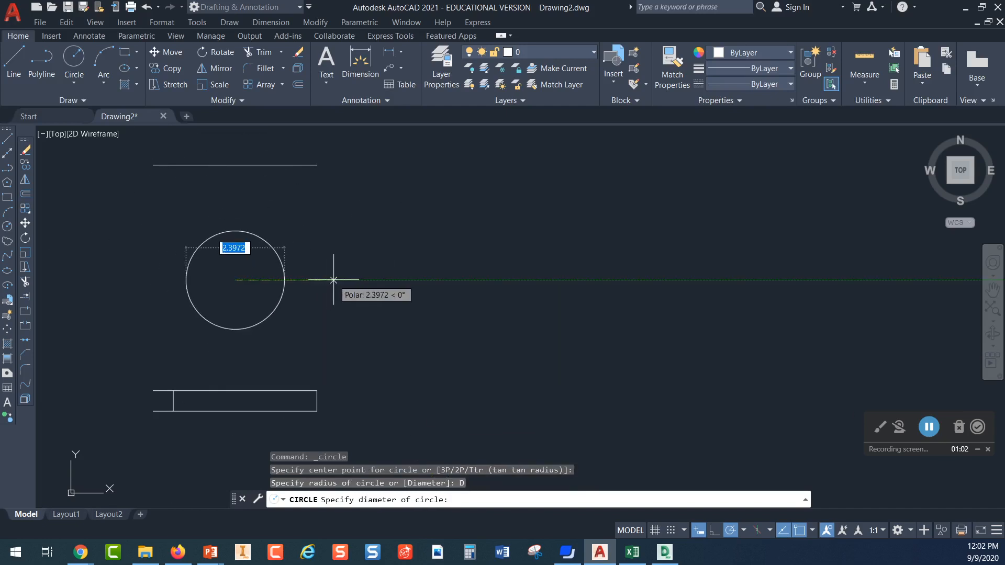
text(2)
key(Return)
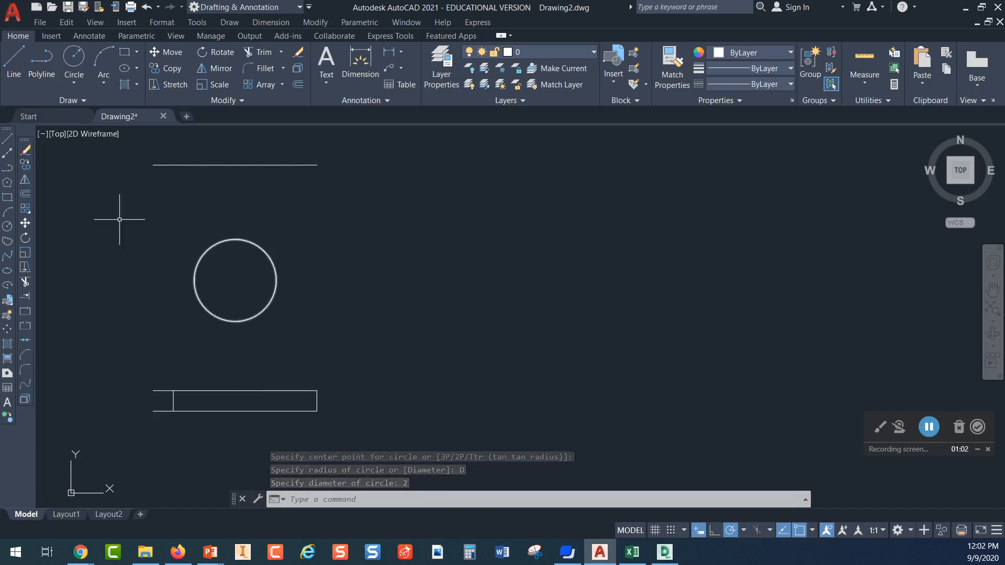
- Draw a circle with a diameter of 3 concentric with the existing circle, using Center, Diameter
click(75, 83)
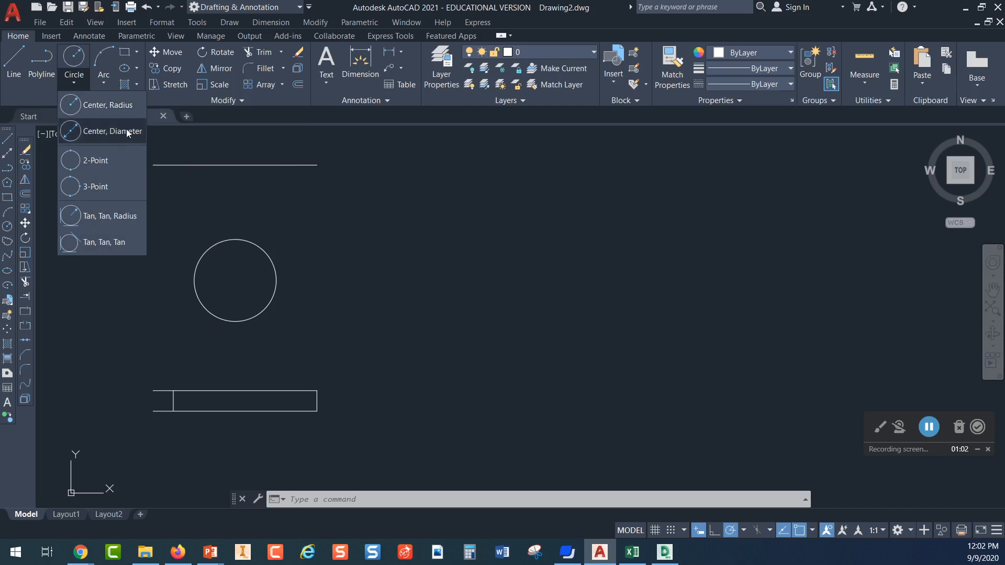
click(368, 232)
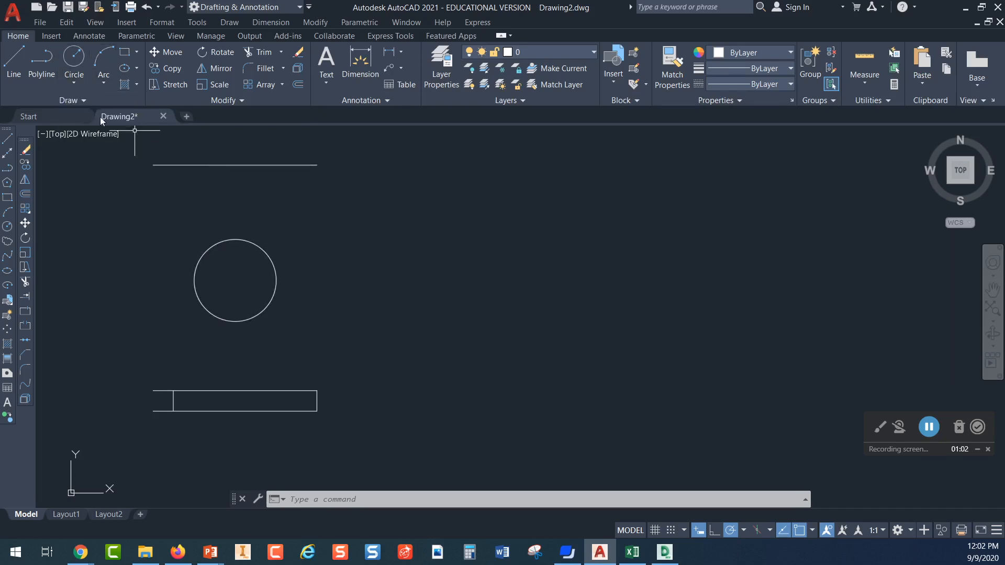
click(74, 82)
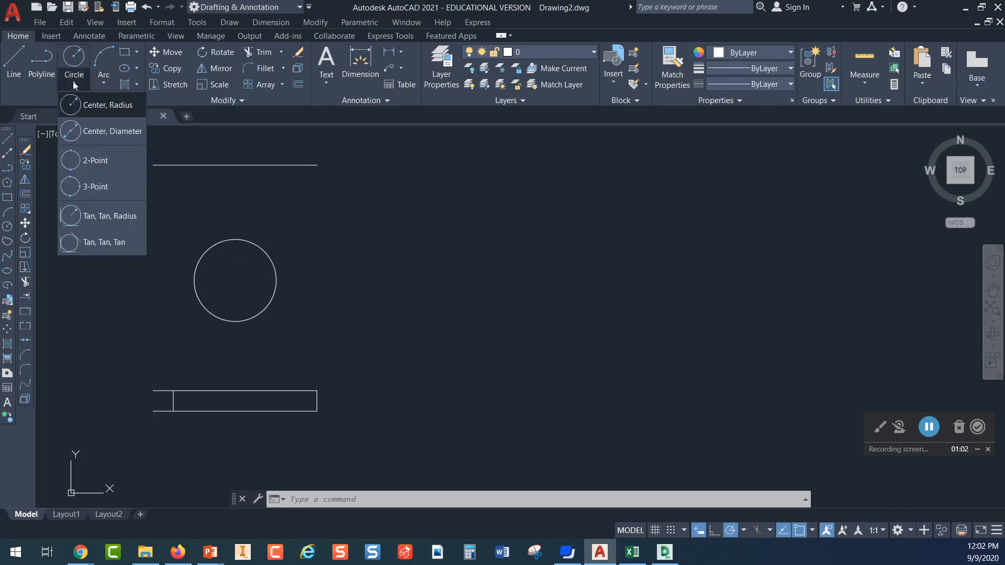
click(120, 136)
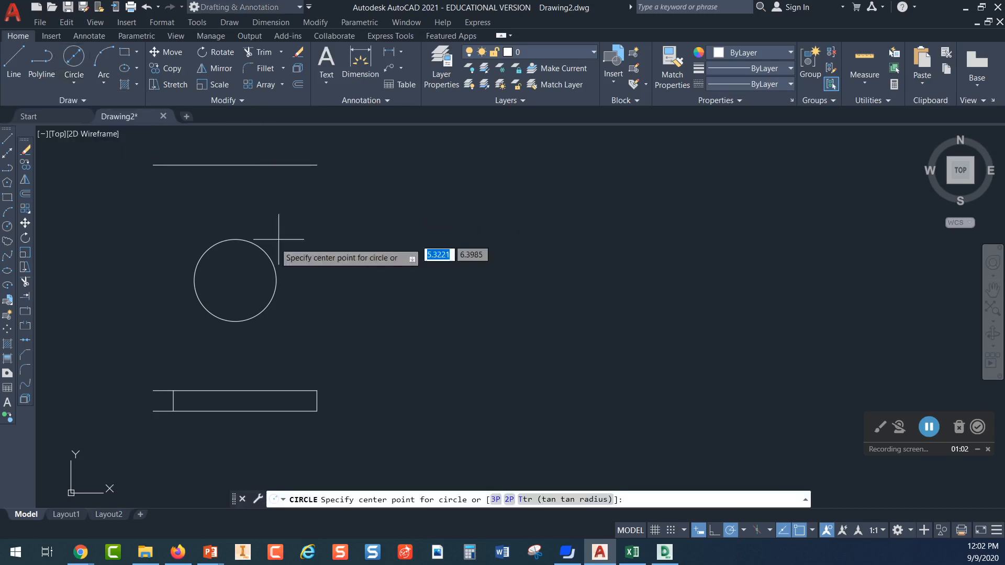
click(235, 280)
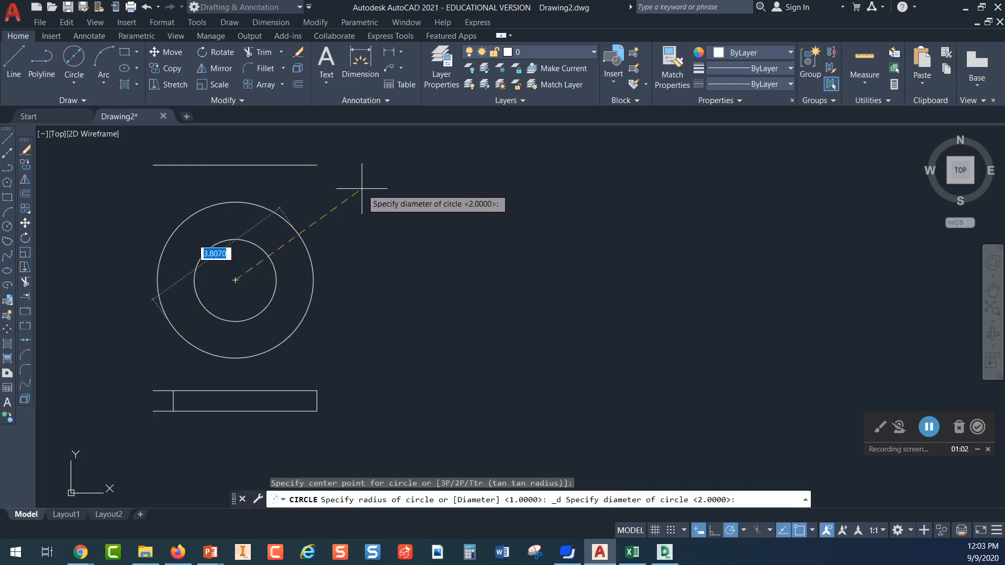
text(3)
key(Return)
scroll(332, 172, up, 2)
scroll(337, 197, down, 2)
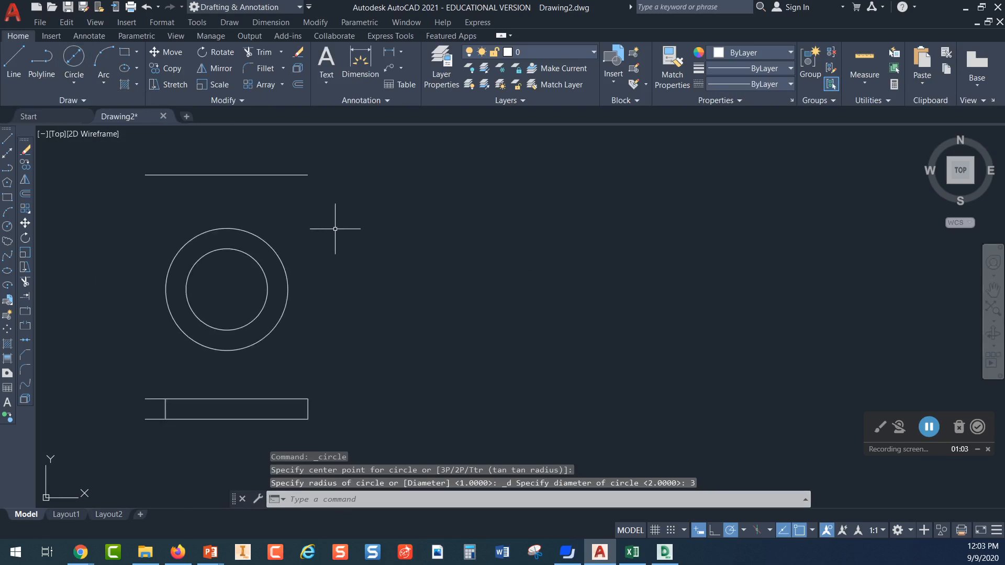
scroll(398, 270, down, 2)
middle_drag(373, 272, 370, 276)
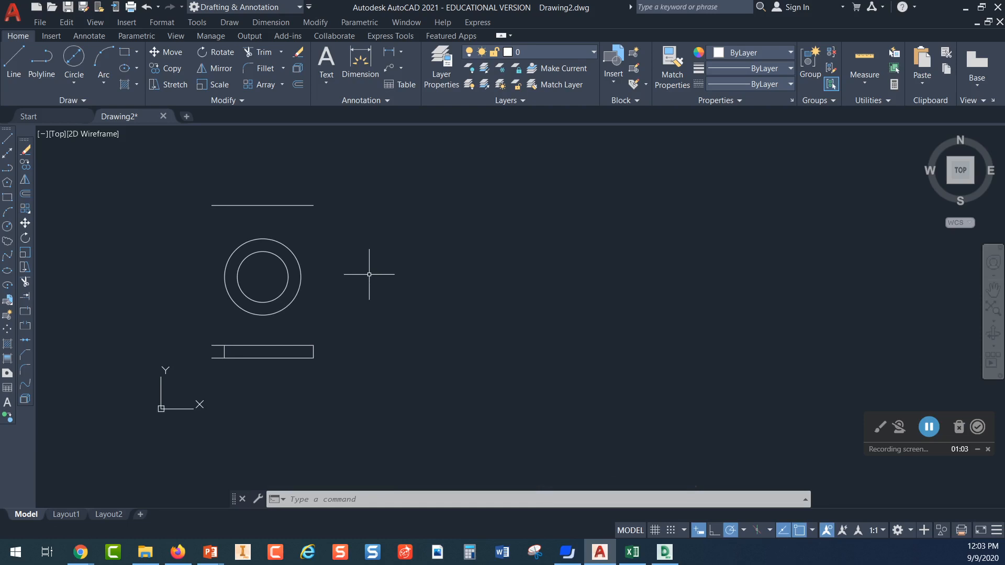
- Try to fillet the bottom strip's lower-right corner without specifying a radius
scroll(310, 347, up, 4)
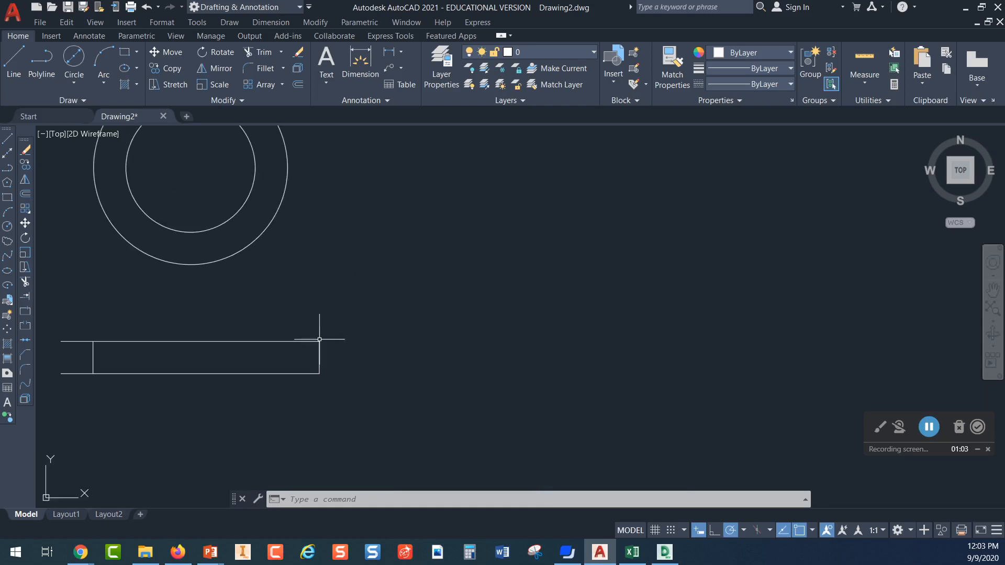
middle_drag(363, 274, 410, 267)
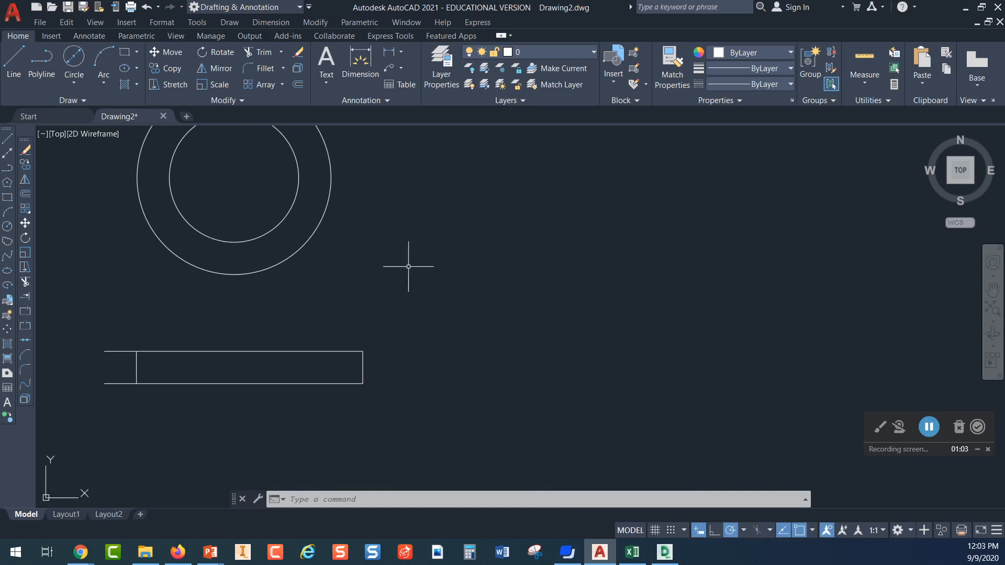
click(267, 68)
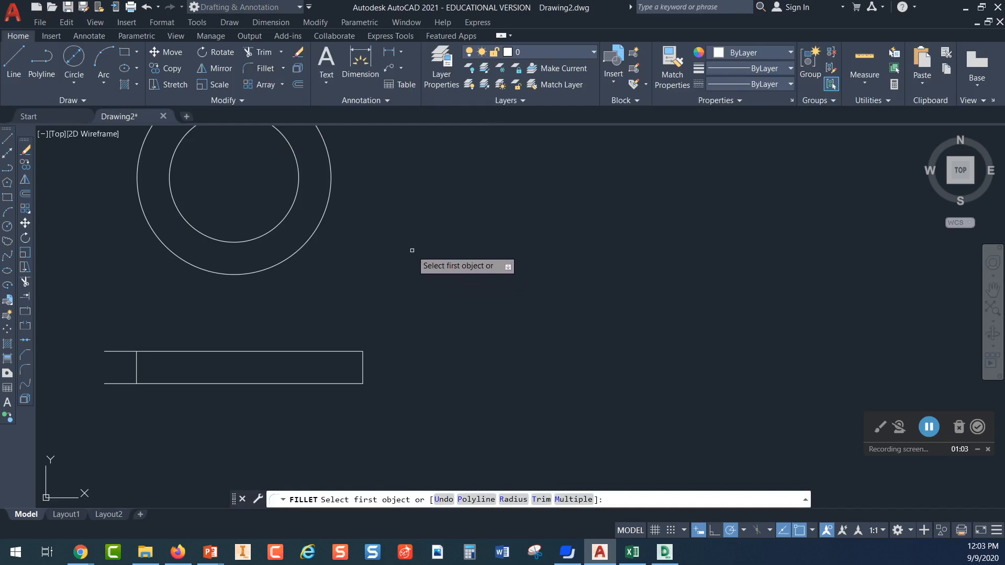
click(337, 384)
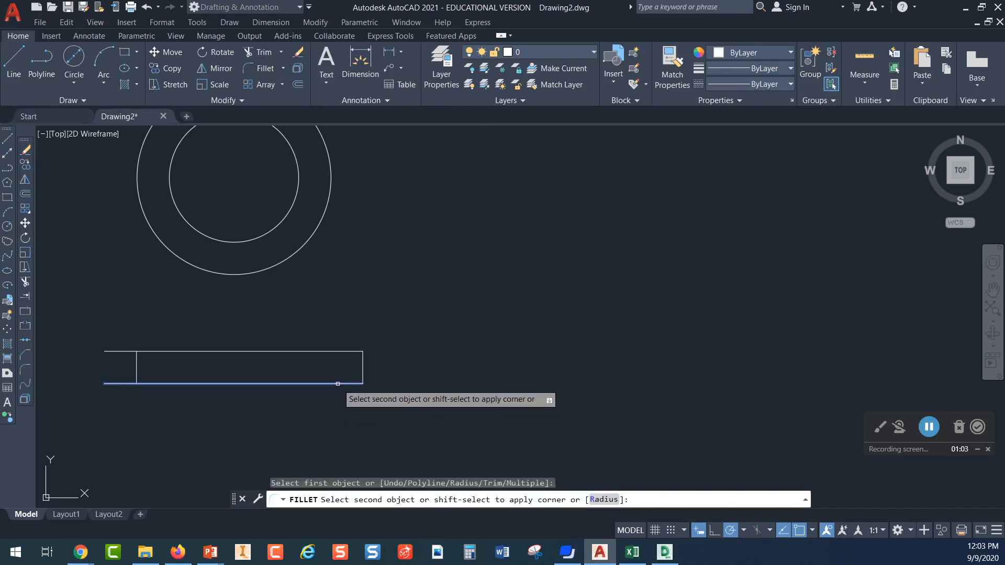
click(362, 371)
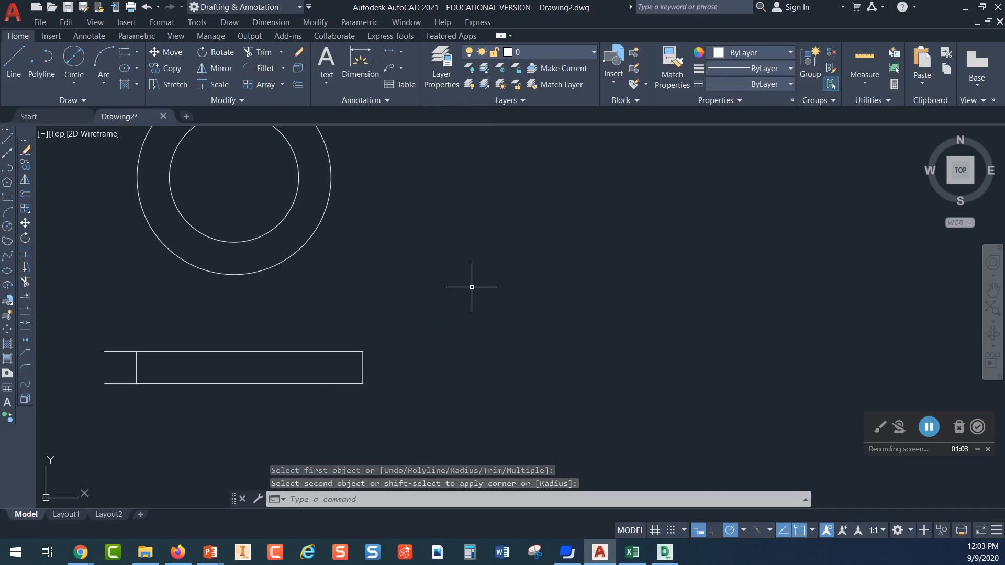
- Fillet the bottom strip's lower-right corner with a radius of .25
click(264, 69)
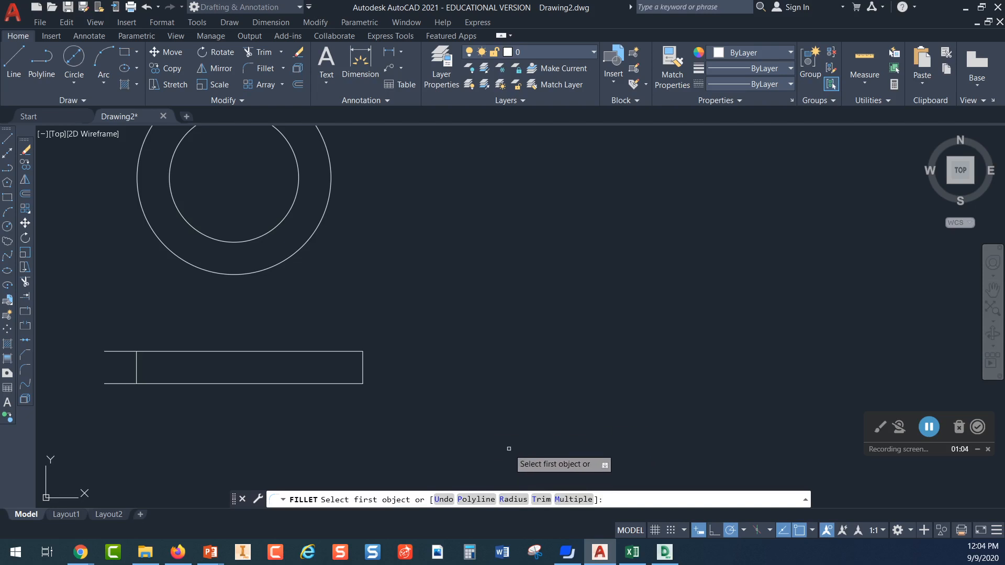
click(513, 499)
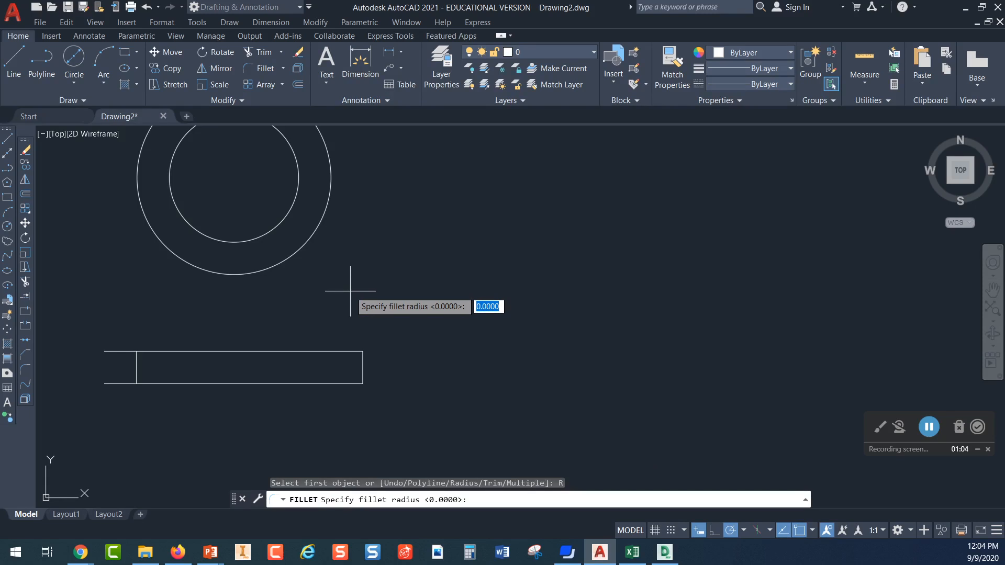
text(.25)
key(Return)
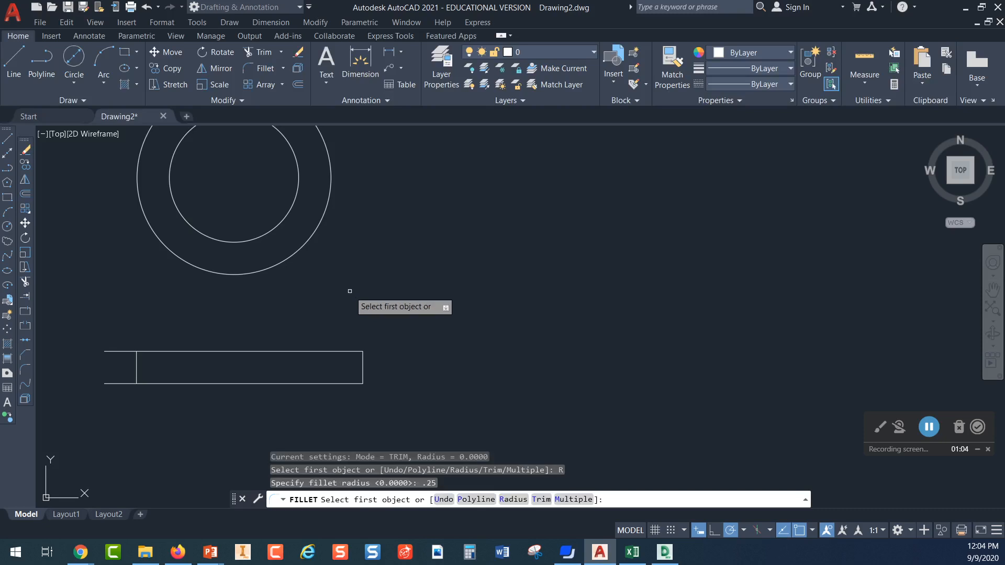
click(335, 383)
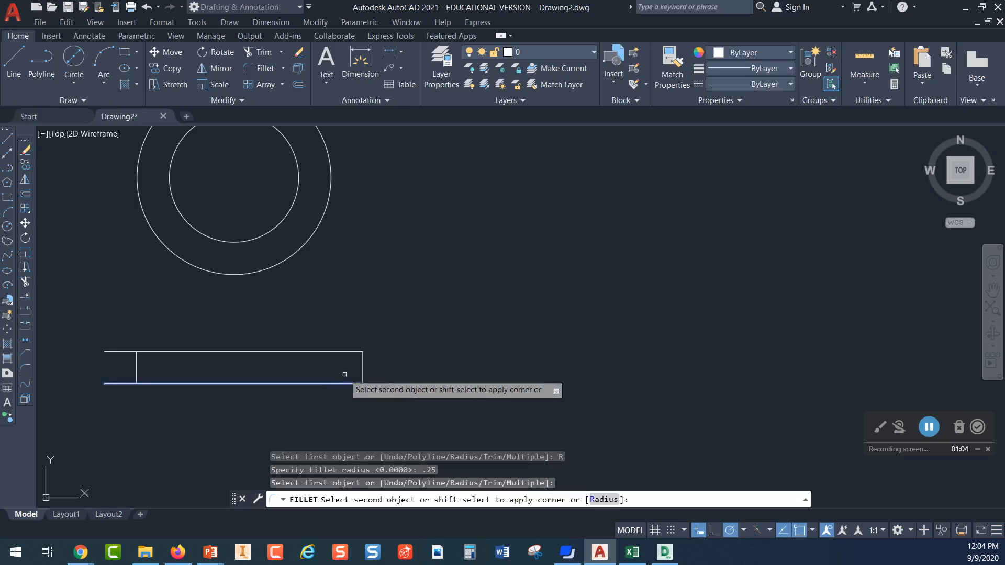
click(363, 363)
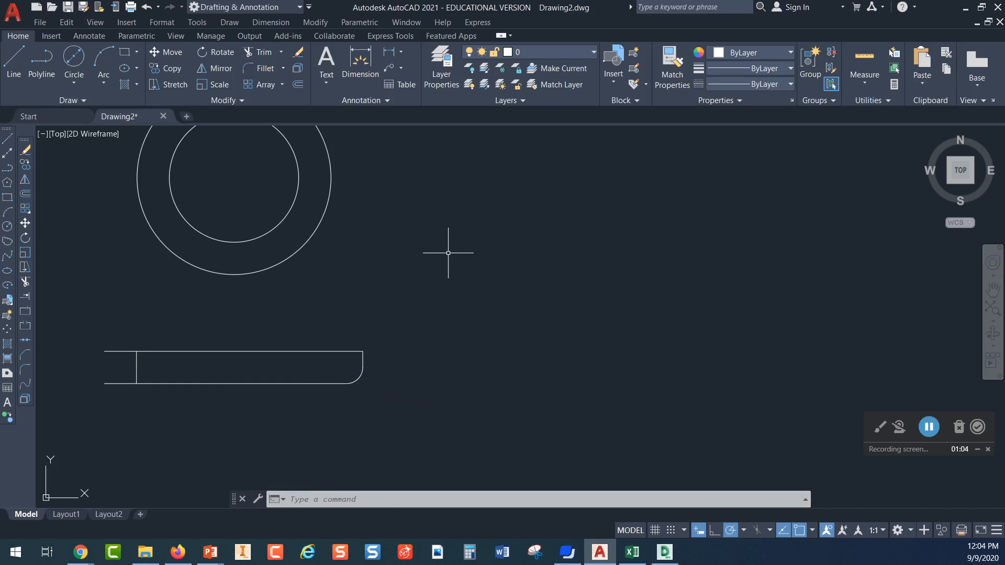
- Fillet the strip's lower-left corner, between the inner vertical line and the bottom line, with the same .25 radius
key(Return)
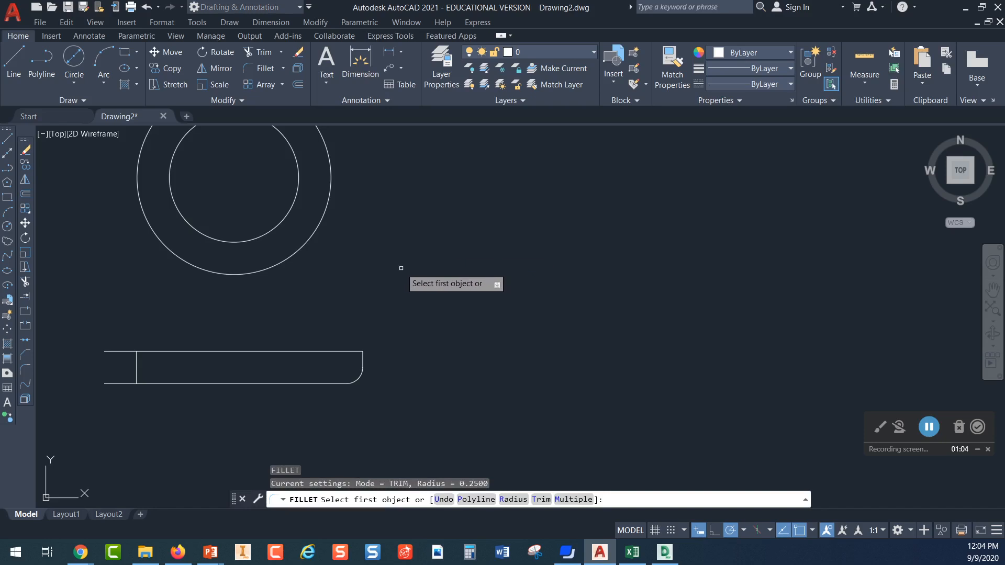
middle_drag(381, 268, 421, 411)
middle_drag(395, 322, 441, 171)
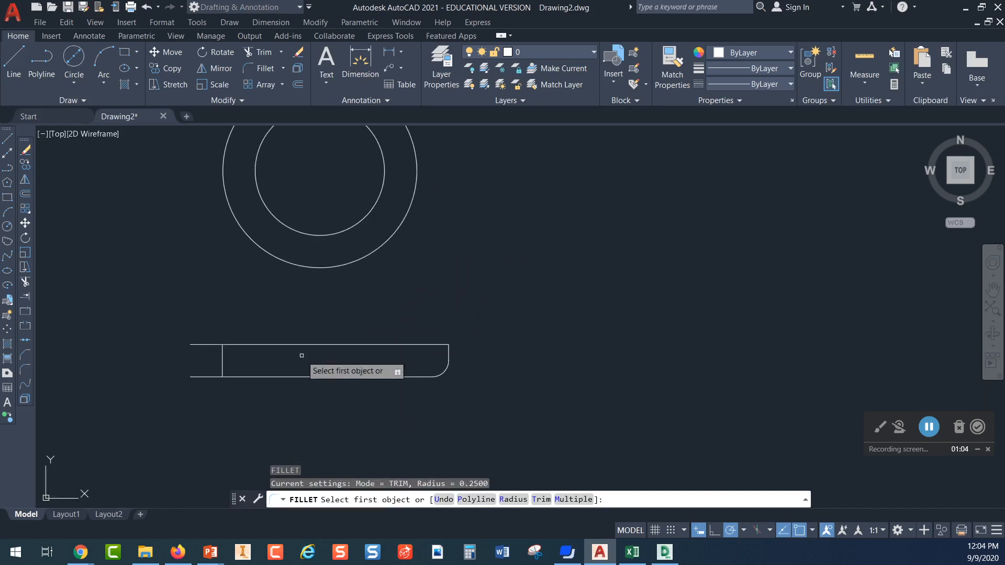
click(221, 363)
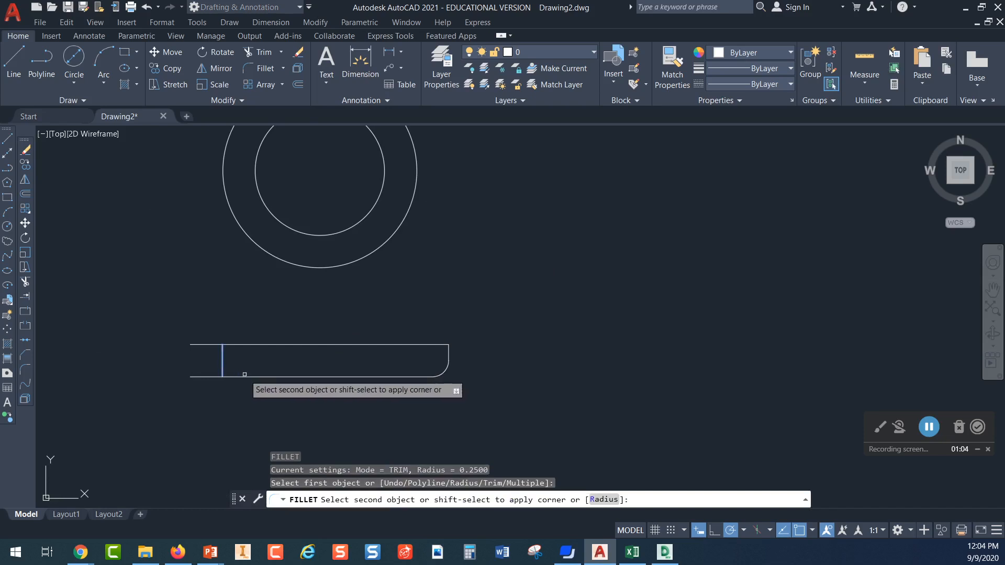
click(243, 376)
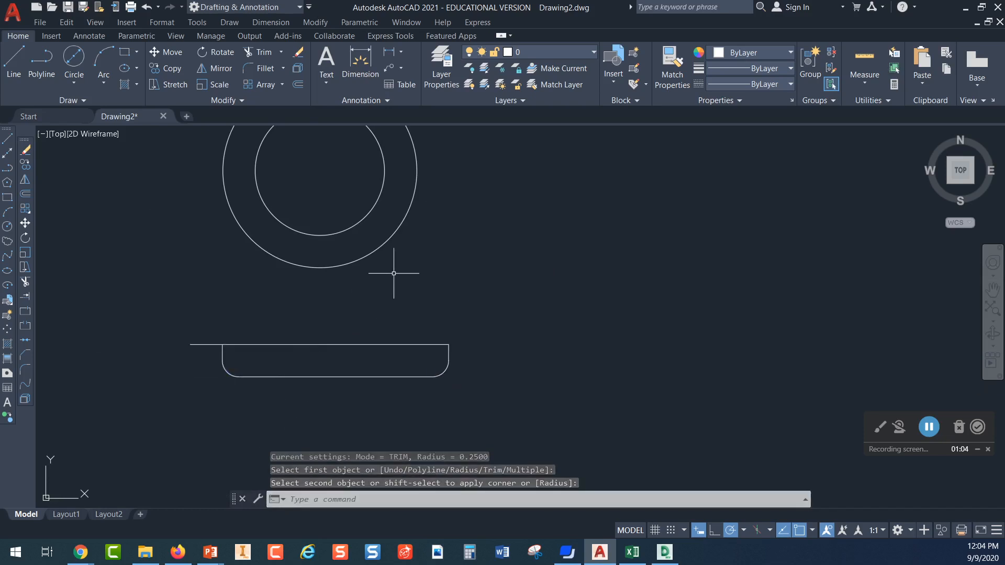
- Draw a vertical line about 1.3 long downward from the right end of the top line
scroll(395, 274, down, 2)
mouse_move(426, 260)
middle_down()
mouse_move(449, 262)
mouse_move(413, 292)
middle_up()
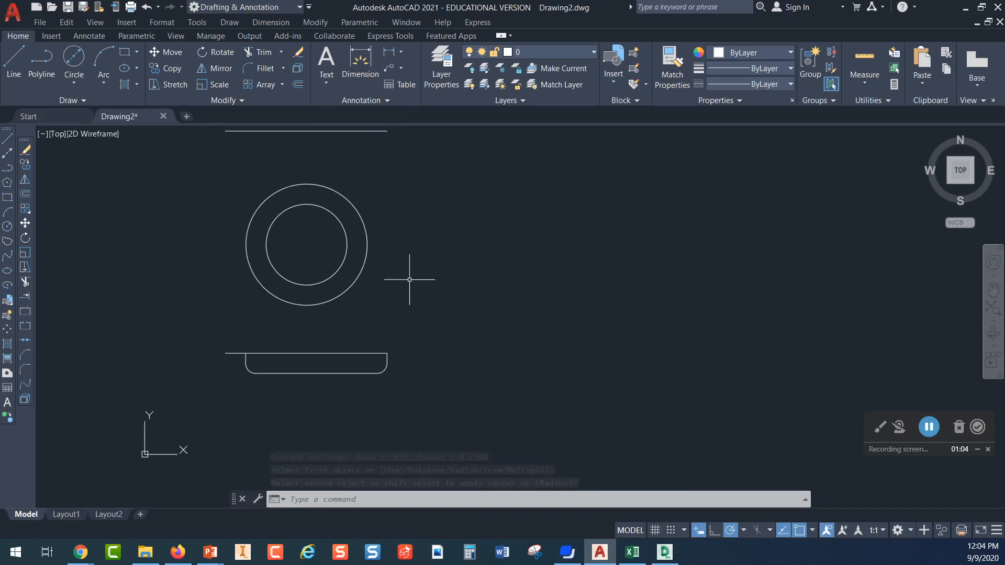
middle_drag(381, 192, 395, 270)
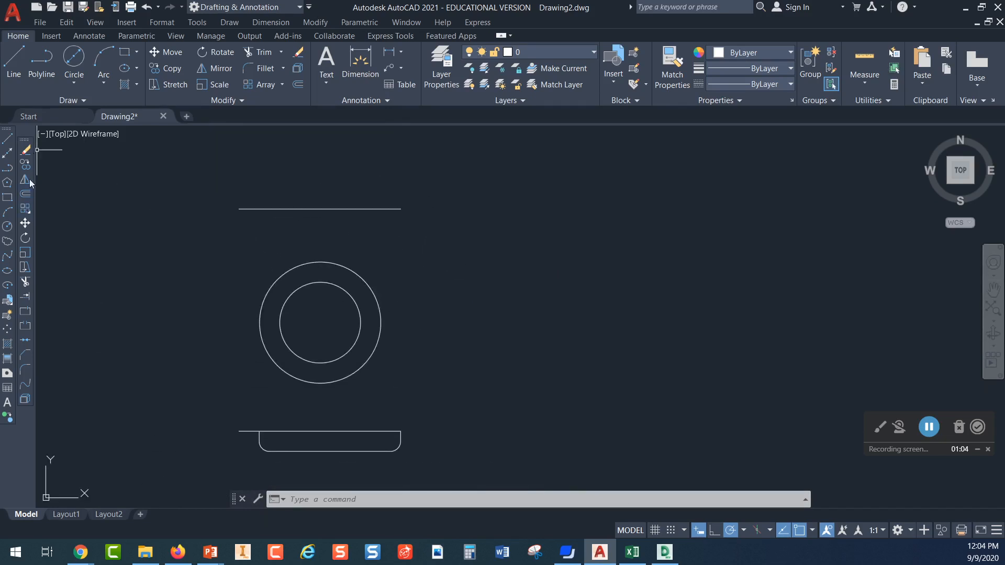
click(8, 140)
click(400, 208)
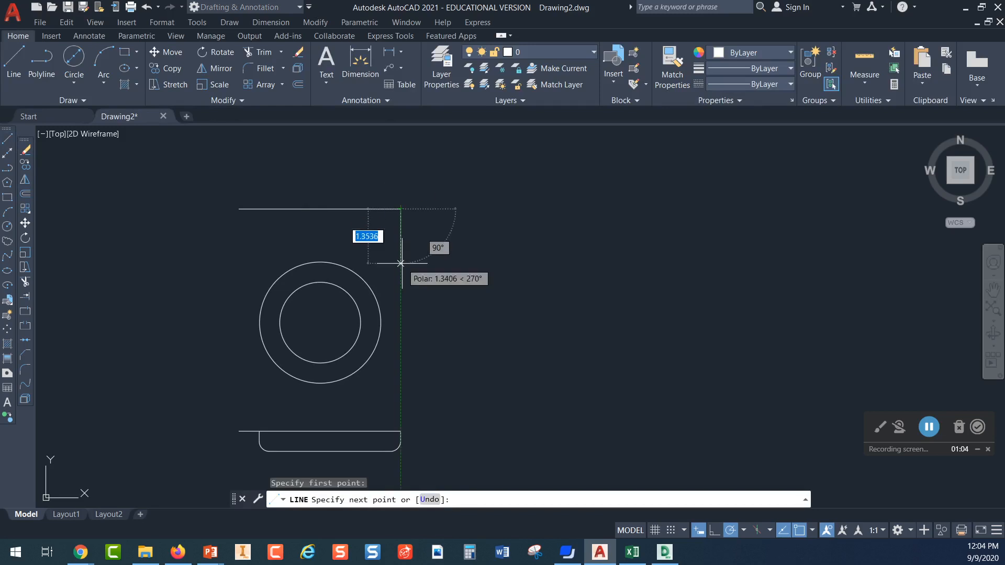
key(Escape)
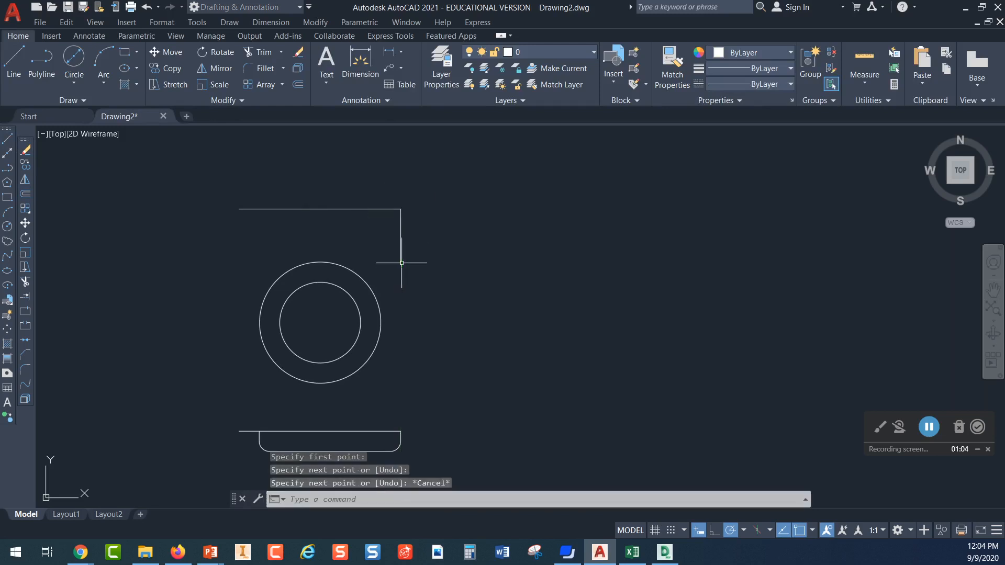
- Chamfer the corner between the top line and the short vertical line, with distances of .5 along the top and .25 down the side
click(283, 69)
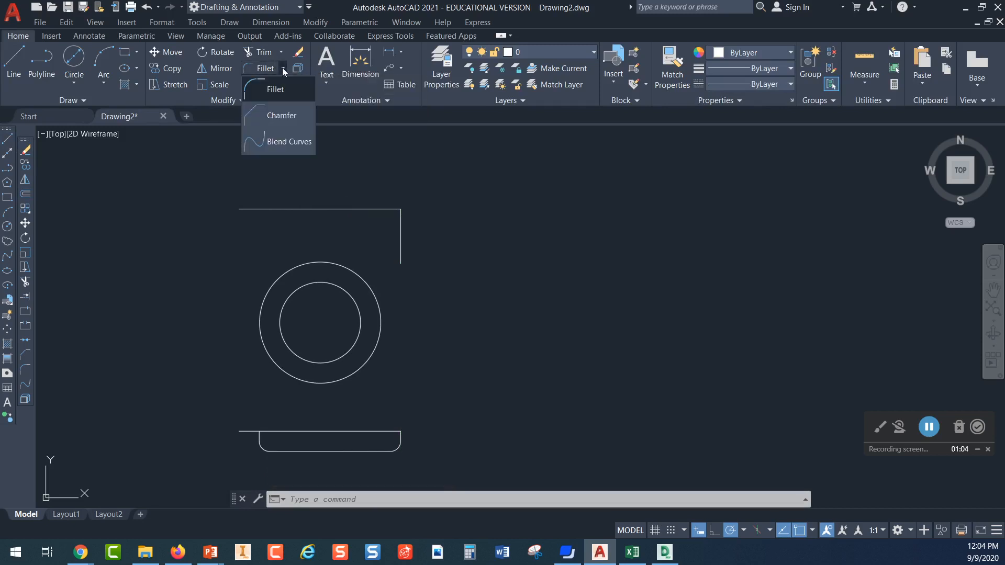
click(278, 117)
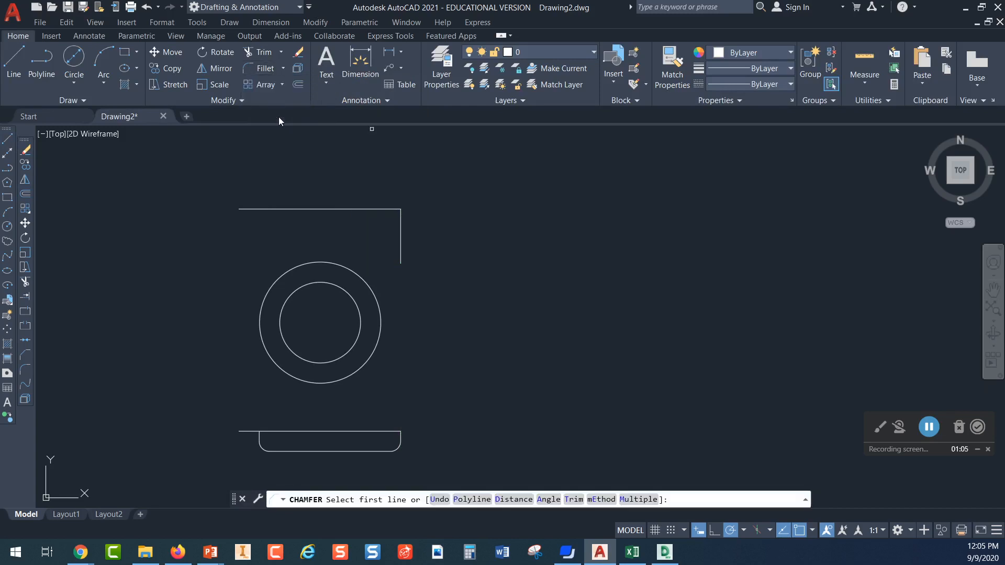
click(294, 68)
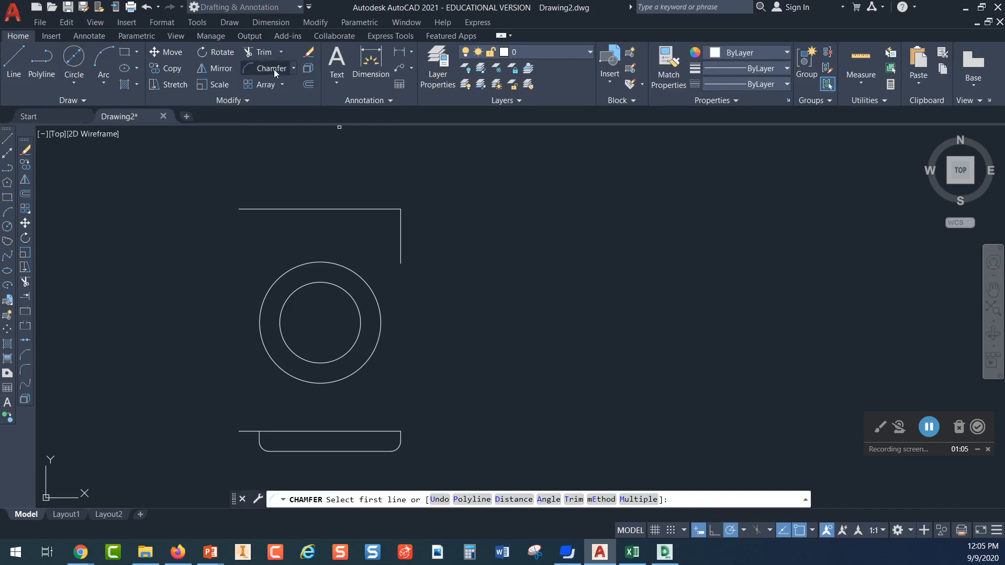
click(514, 500)
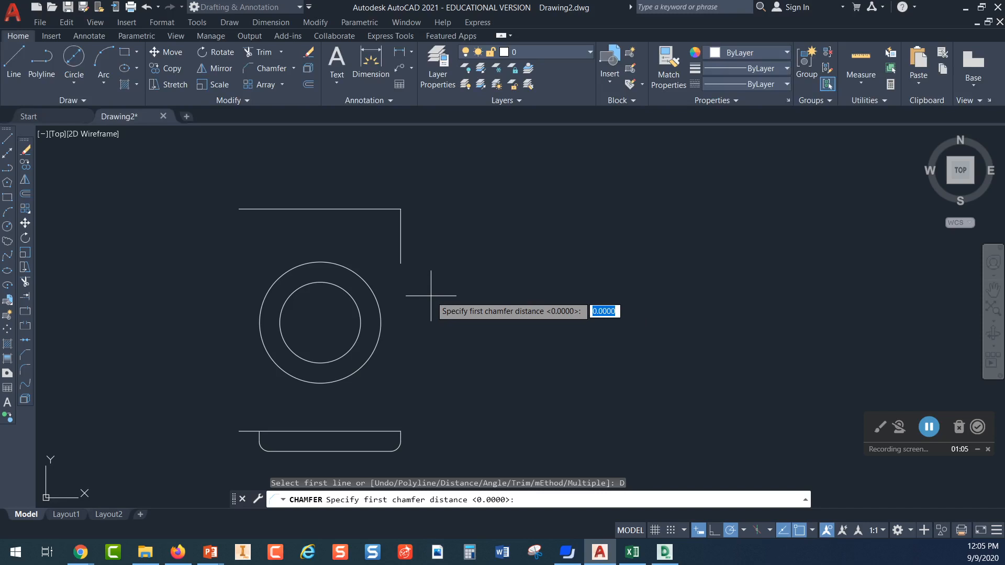
text(.5)
key(Return)
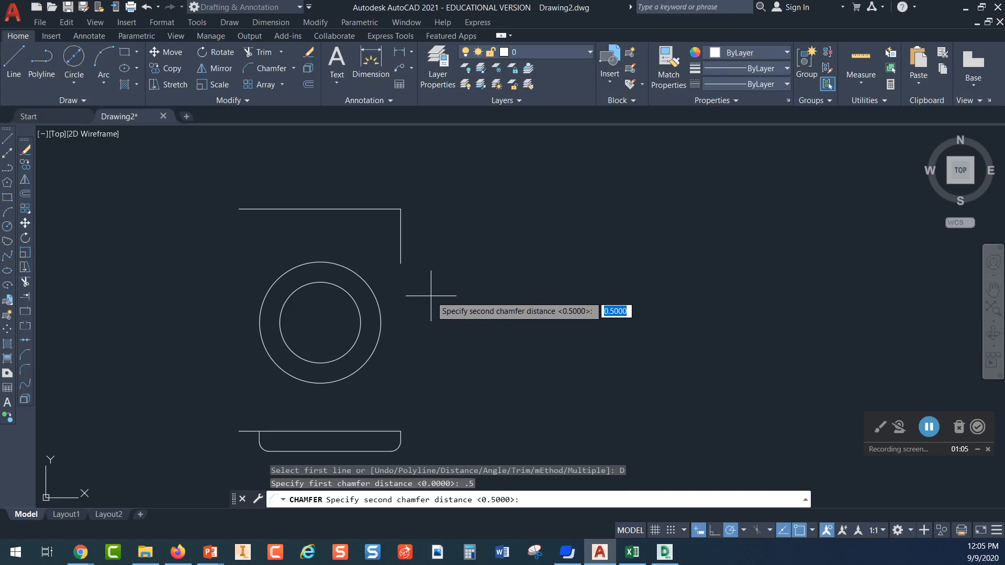
text(.25)
key(Return)
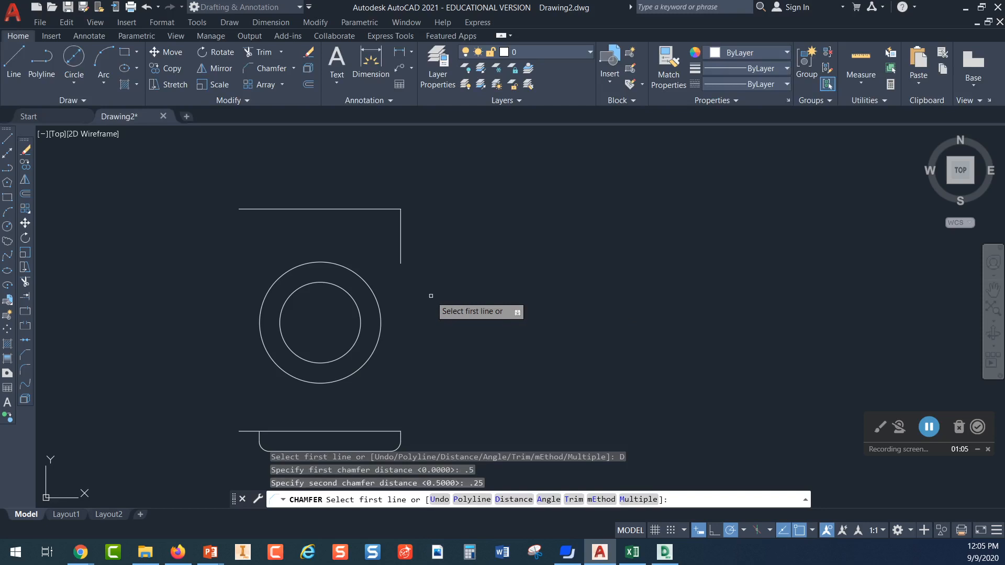
click(382, 209)
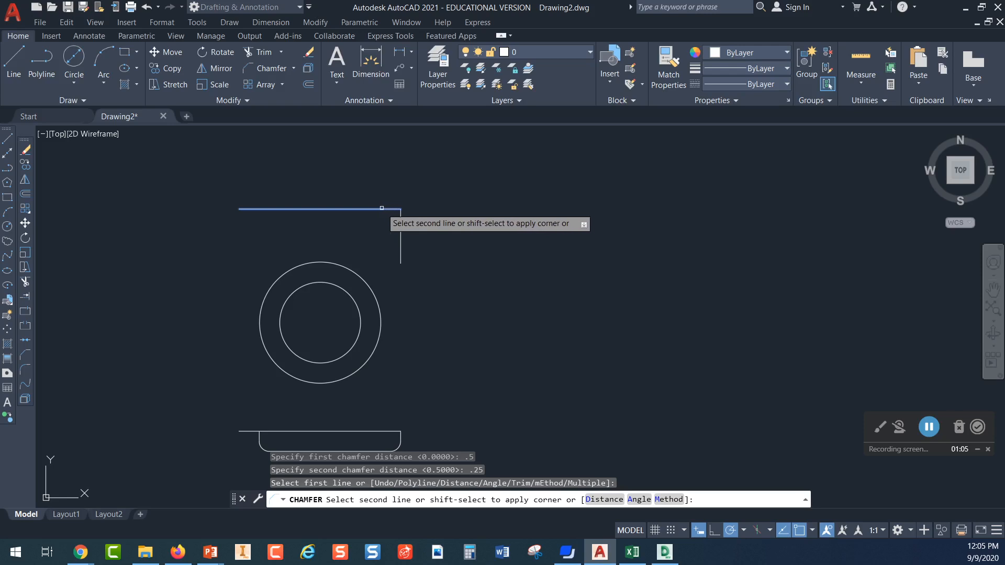
click(401, 235)
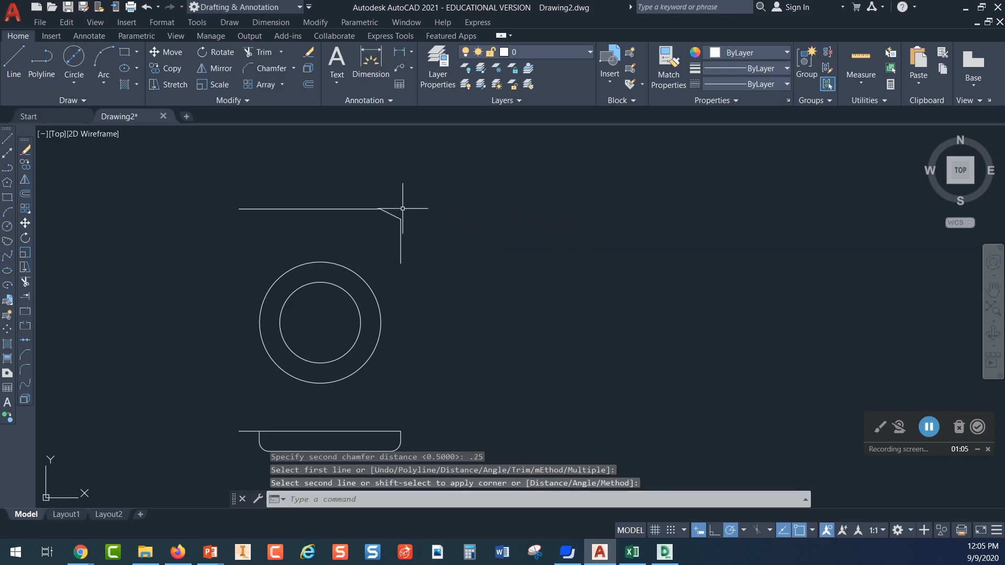
scroll(410, 206, up, 4)
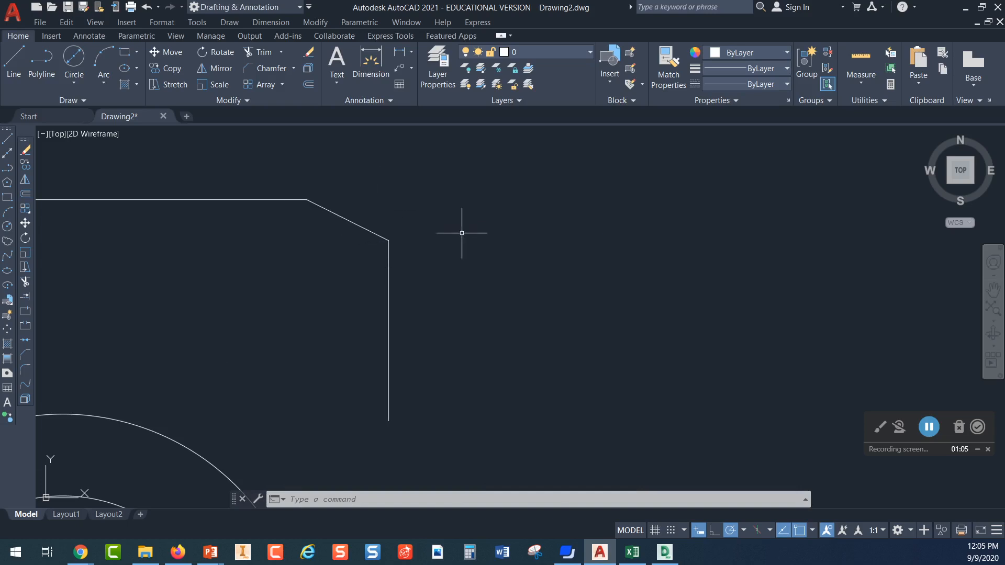
scroll(481, 228, down, 3)
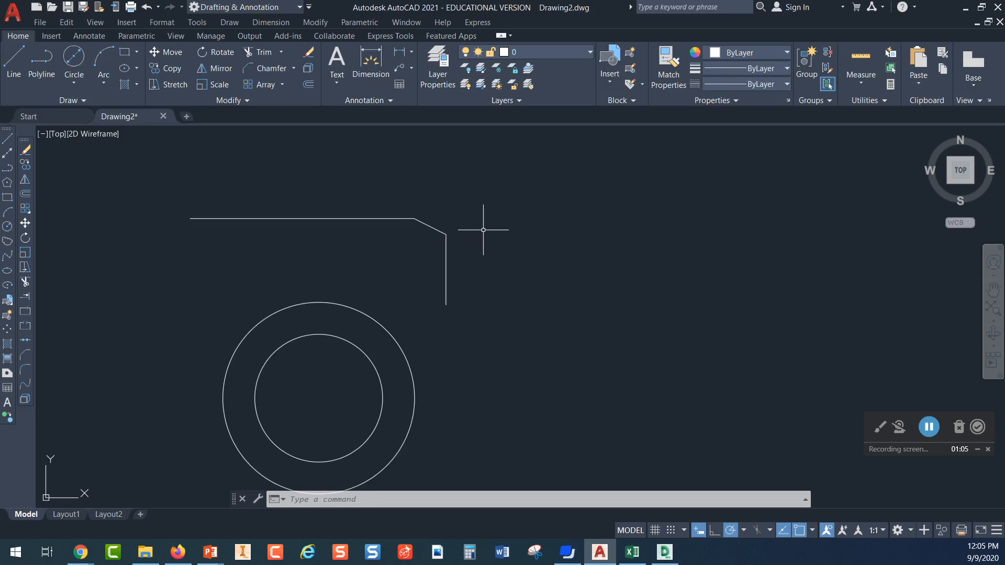
scroll(307, 162, up, 1)
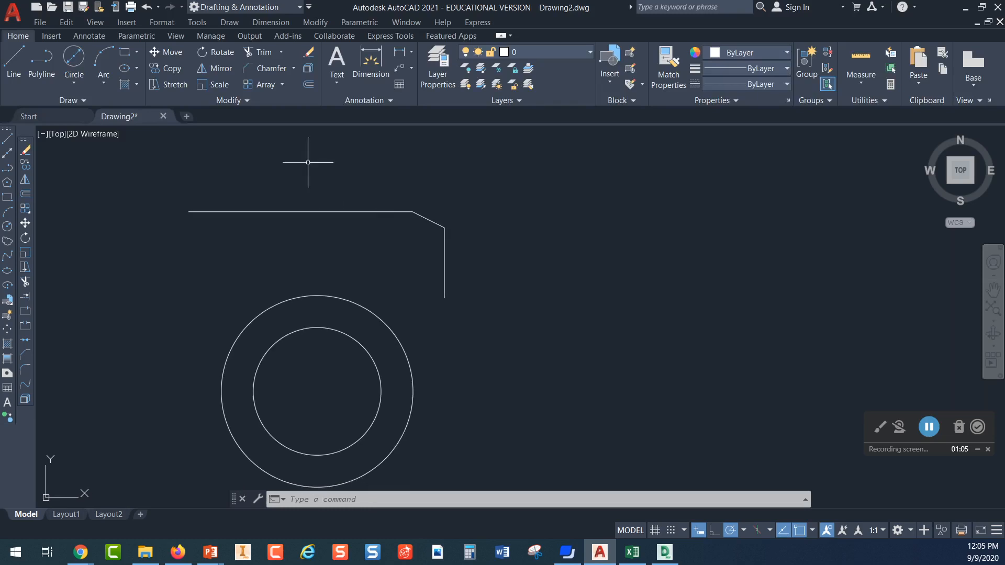
click(293, 70)
click(277, 90)
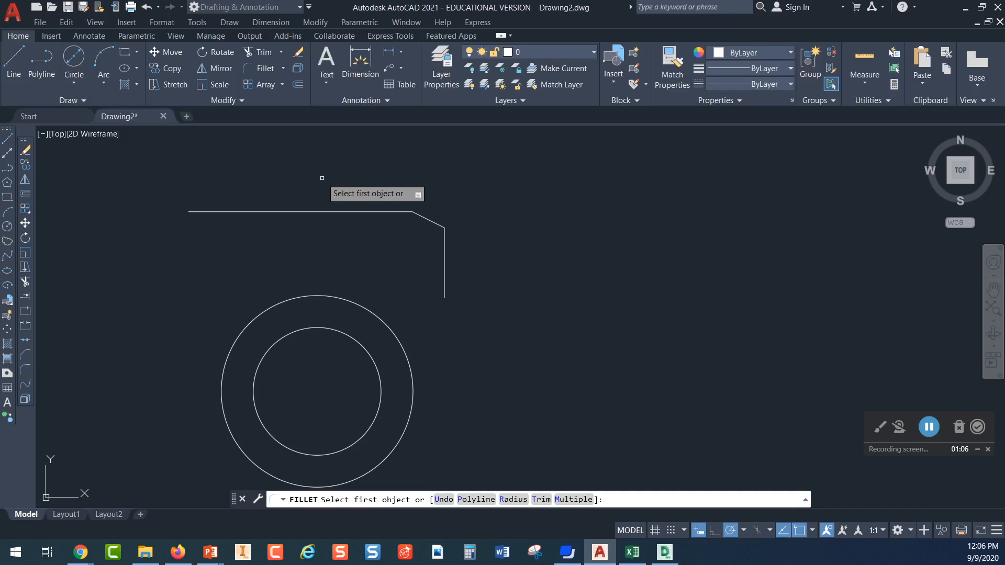
key(Escape)
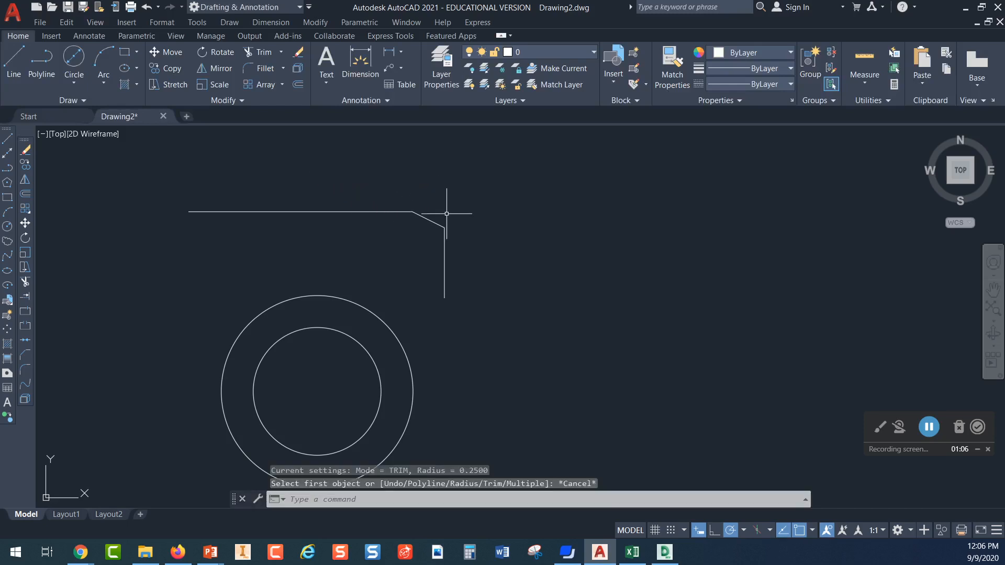
scroll(447, 213, down, 2)
mouse_move(408, 251)
middle_down()
mouse_move(382, 198)
mouse_move(380, 216)
middle_up()
mouse_move(414, 287)
middle_down()
mouse_move(426, 296)
mouse_move(460, 278)
middle_up()
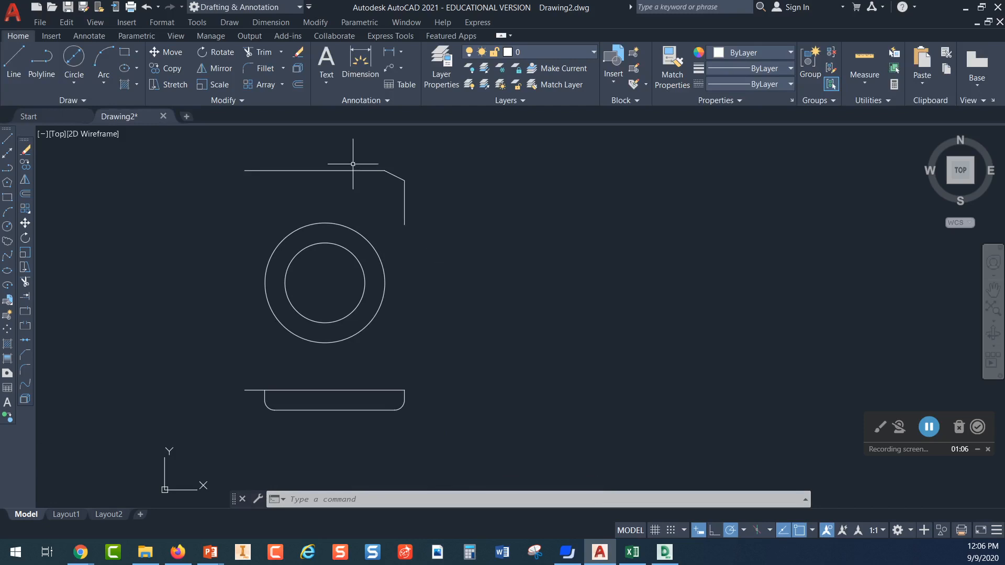
- Switch to the course site in Firefox and open the Chapter 4 - Module 2 - Drawing and Editing with AutoCAD page
click(966, 8)
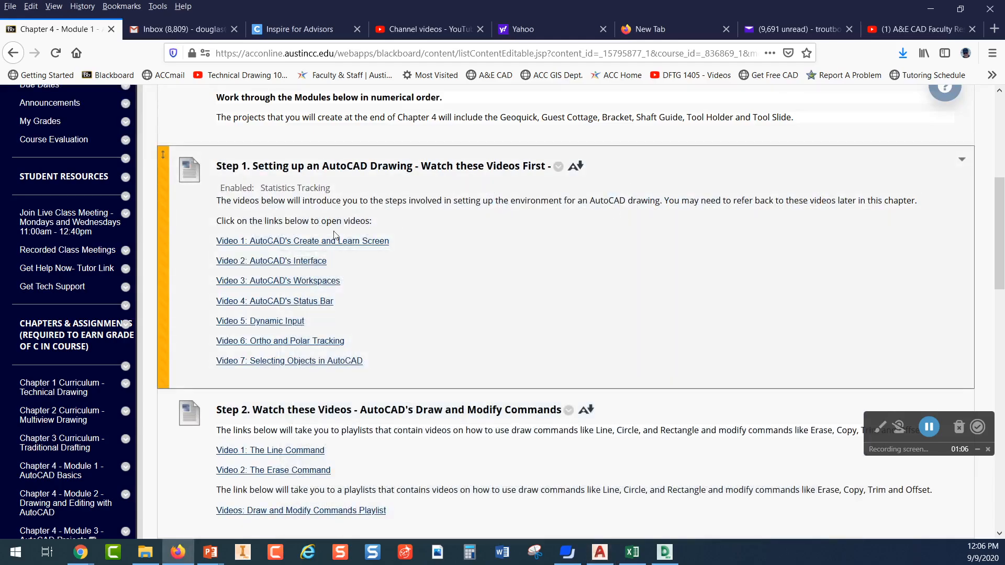
scroll(123, 214, down, 3)
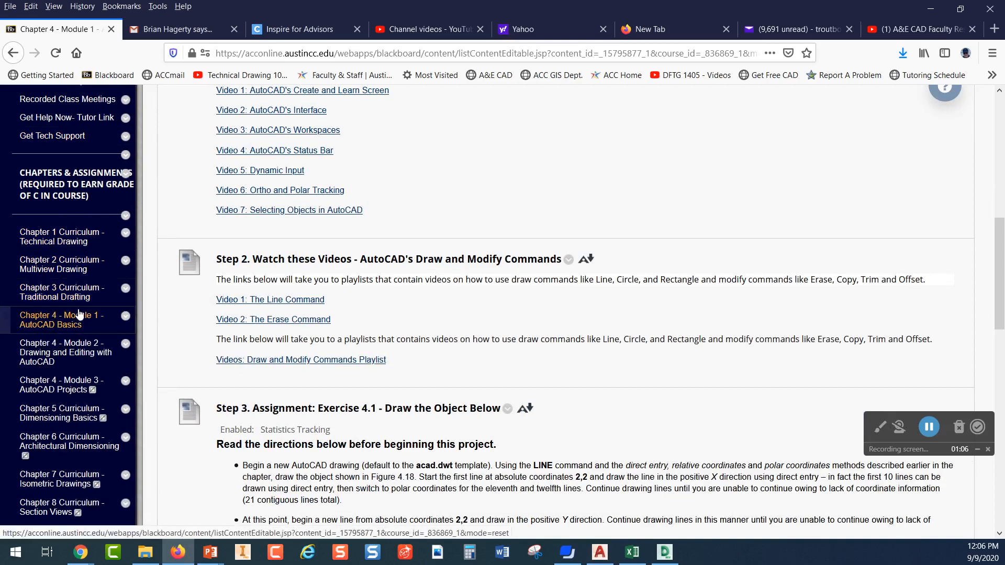
click(81, 353)
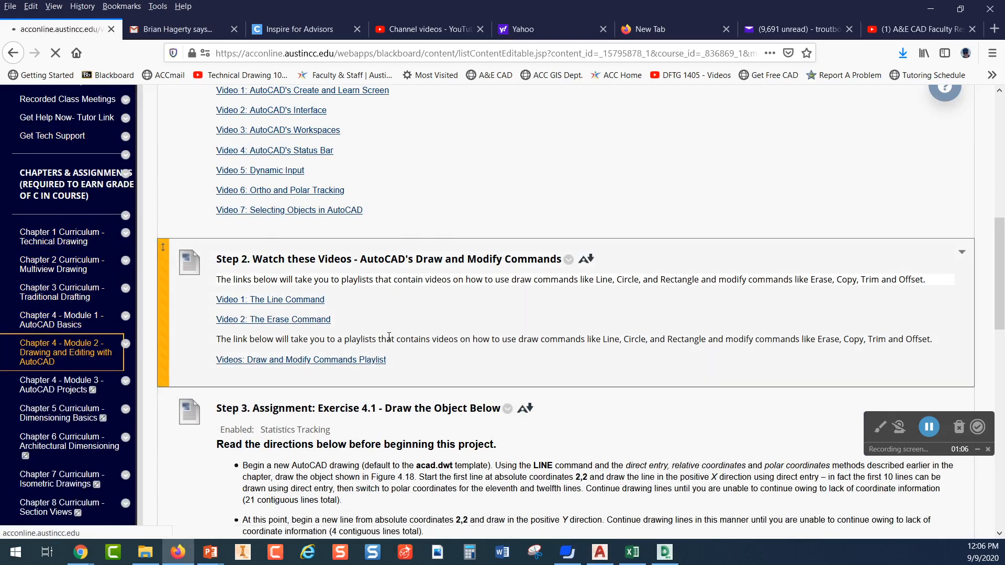
- Review the Module 2 reading assignment, the video playlists and the list of required CAD assignments
scroll(398, 330, down, 4)
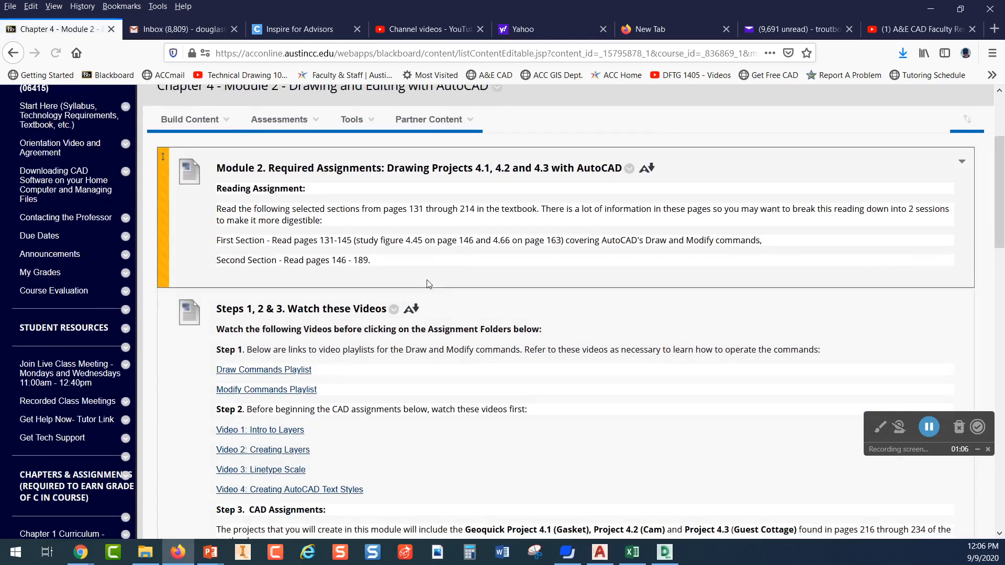
scroll(432, 228, up, 2)
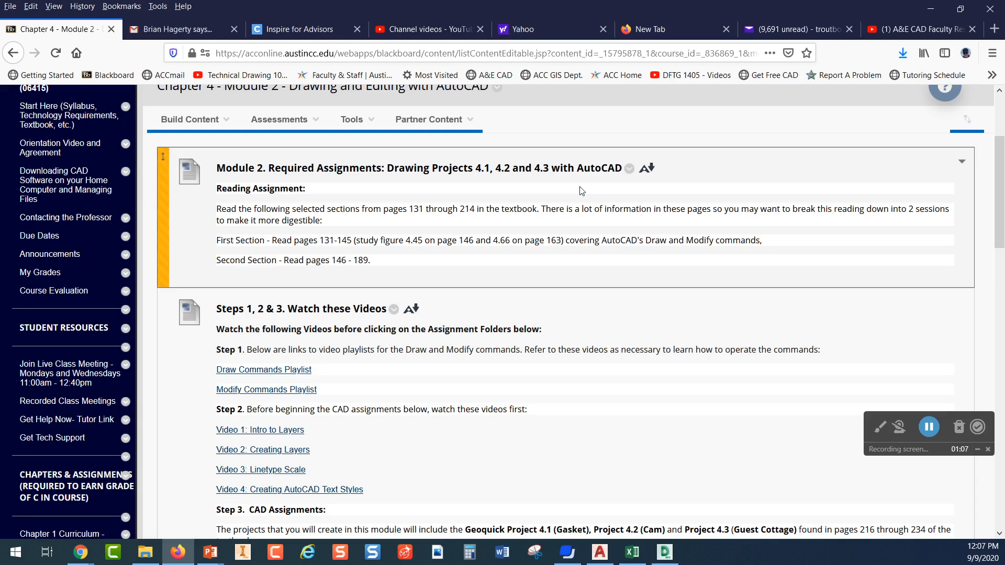
scroll(579, 190, up, 3)
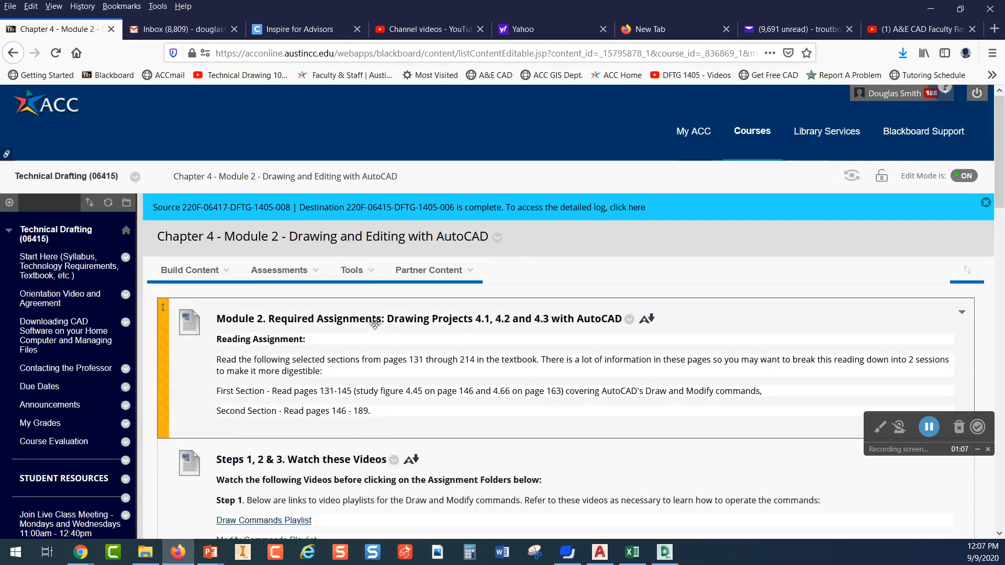
scroll(330, 314, down, 4)
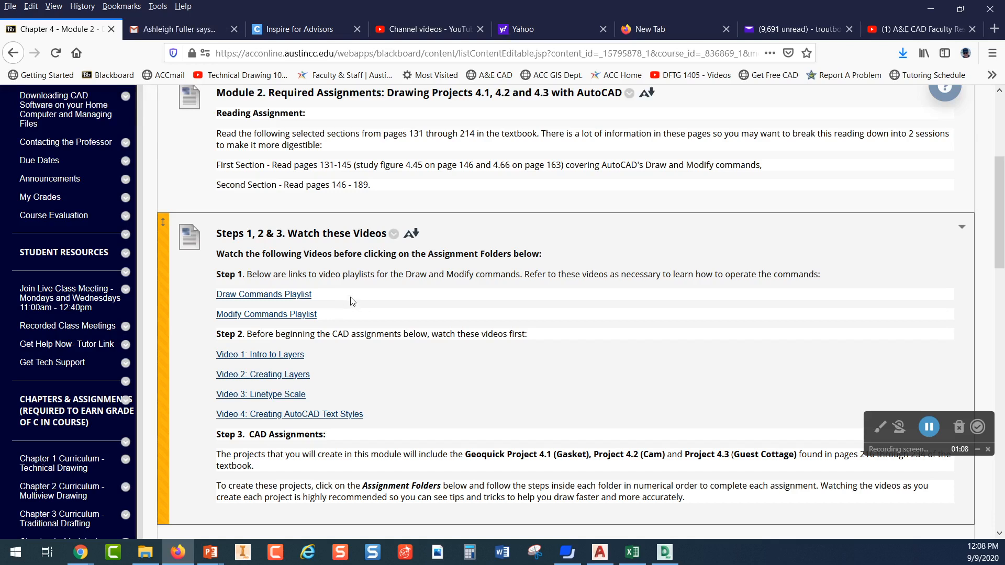
scroll(366, 304, down, 3)
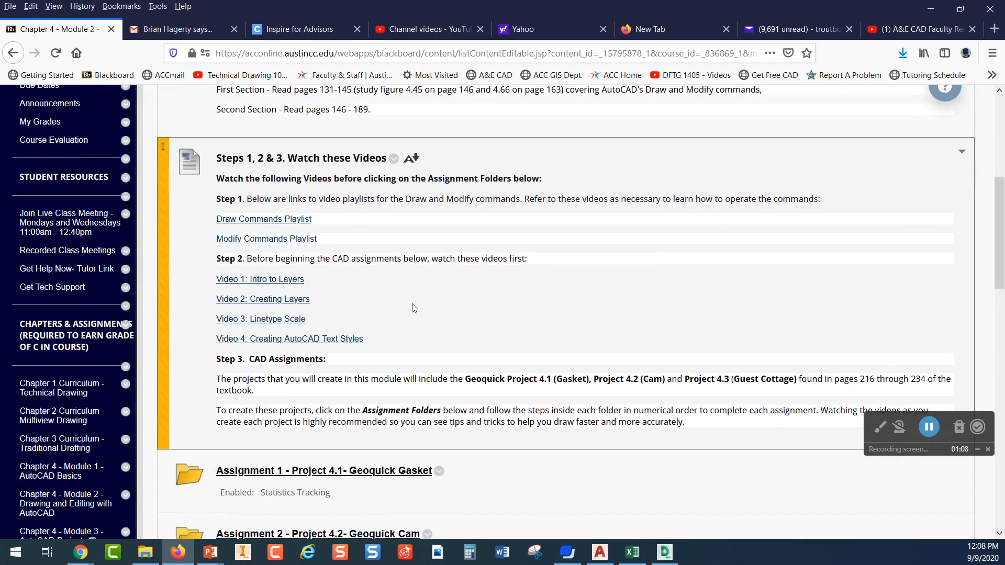
scroll(414, 308, up, 3)
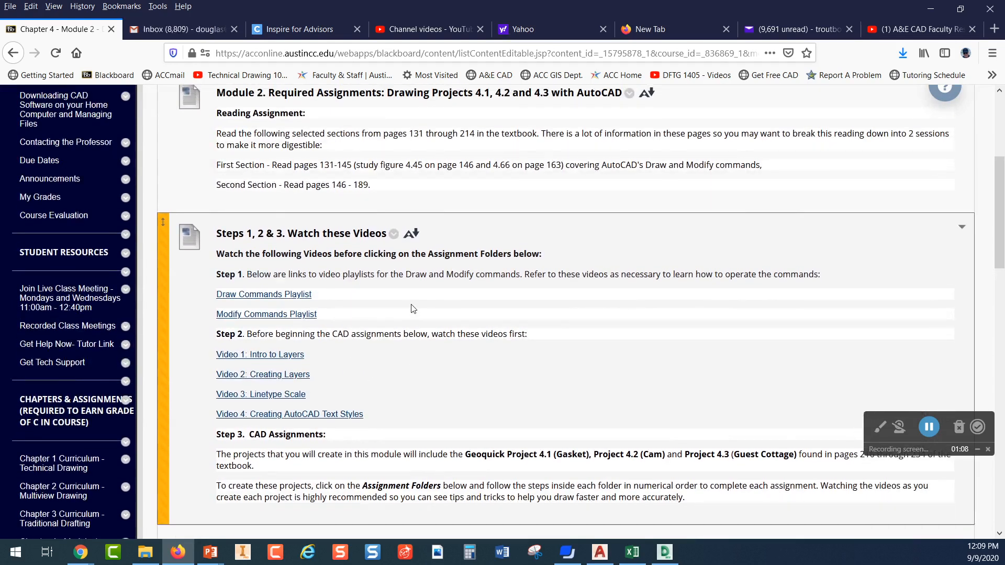
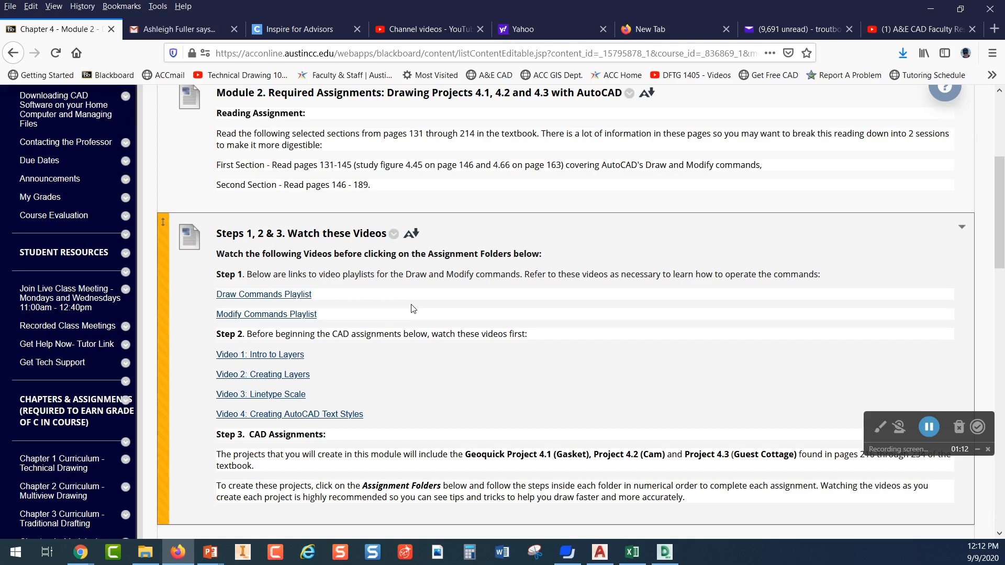
scroll(309, 307, down, 2)
scroll(310, 308, down, 3)
scroll(380, 257, up, 4)
scroll(415, 308, up, 3)
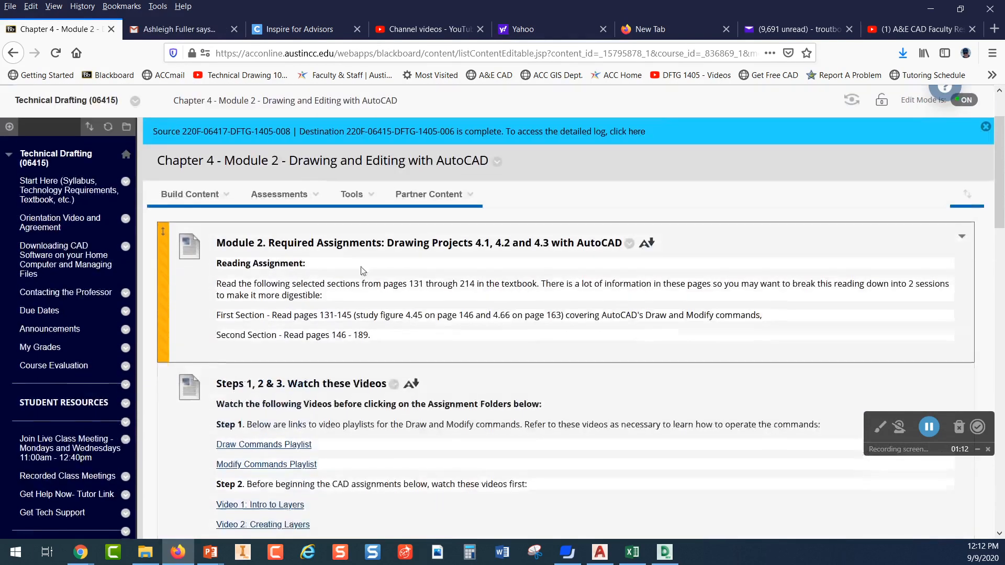
scroll(96, 290, down, 5)
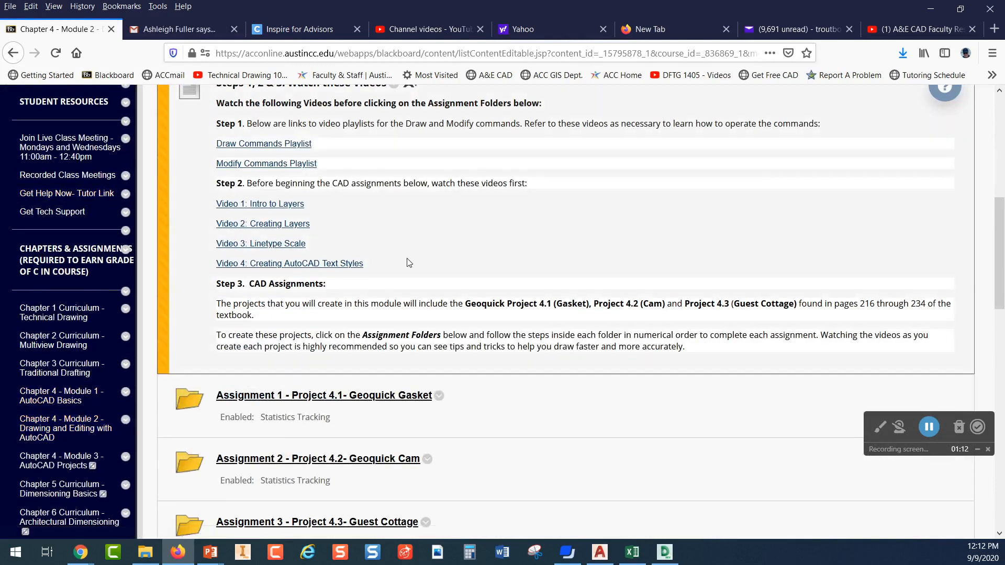
scroll(407, 258, up, 4)
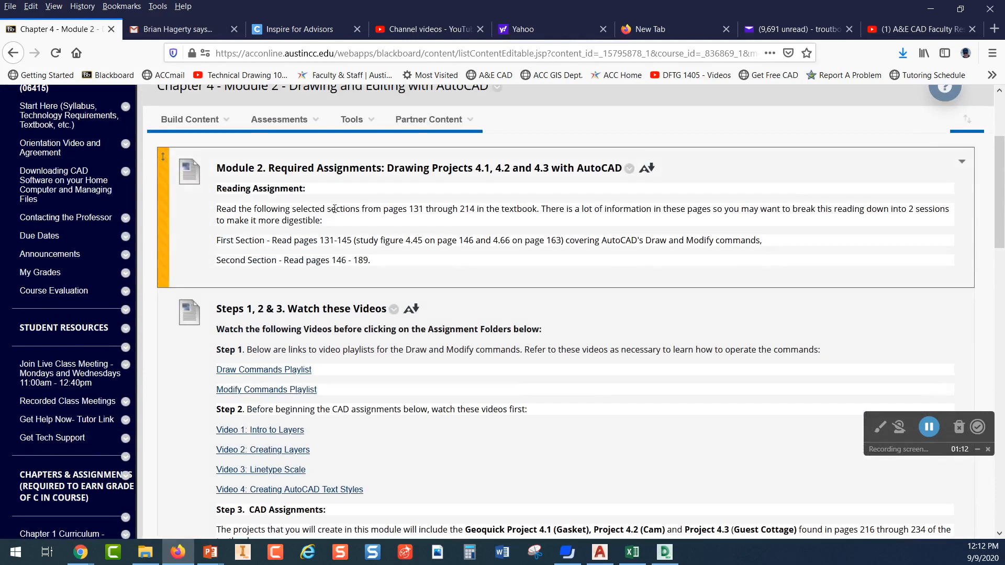
- Open the Assignment 1 - Project 4.1- Geoquick Gasket folder below the module's video links
scroll(258, 298, down, 2)
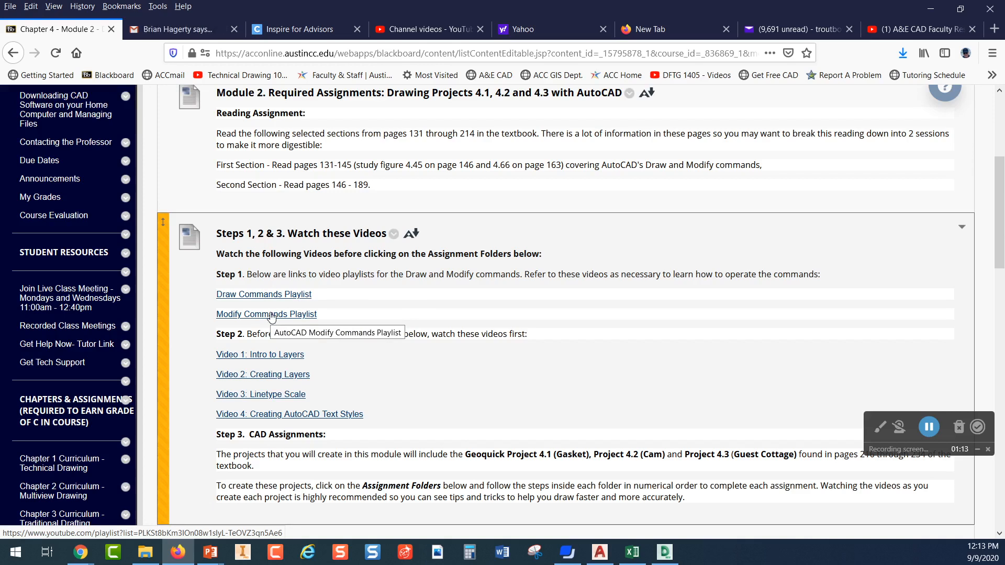
scroll(271, 314, down, 3)
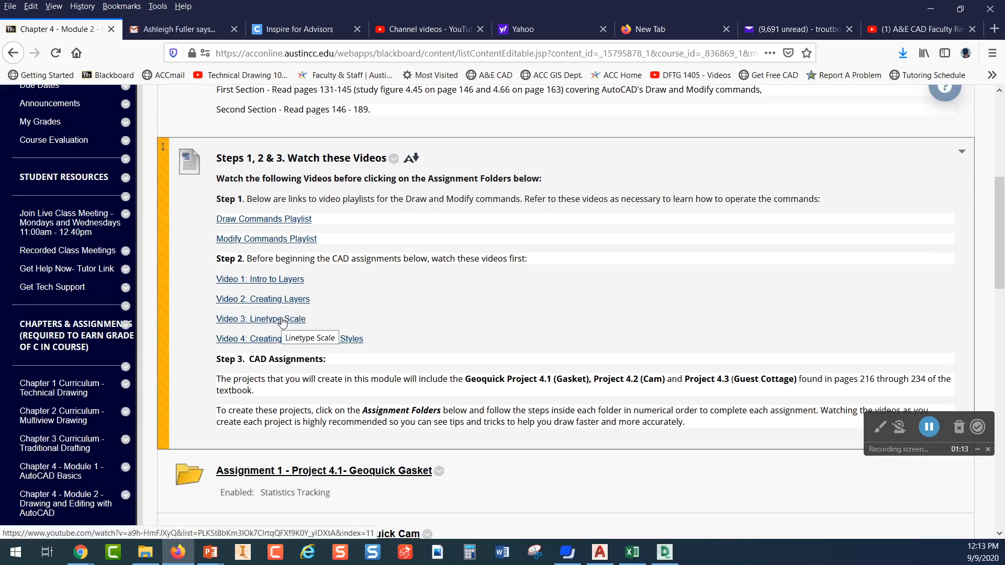
scroll(283, 322, down, 3)
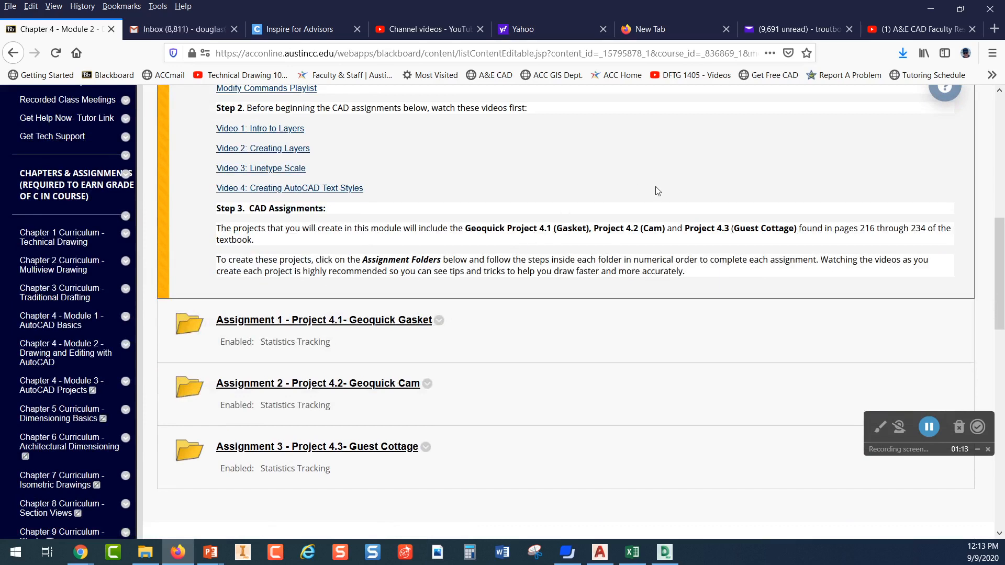
scroll(338, 228, down, 3)
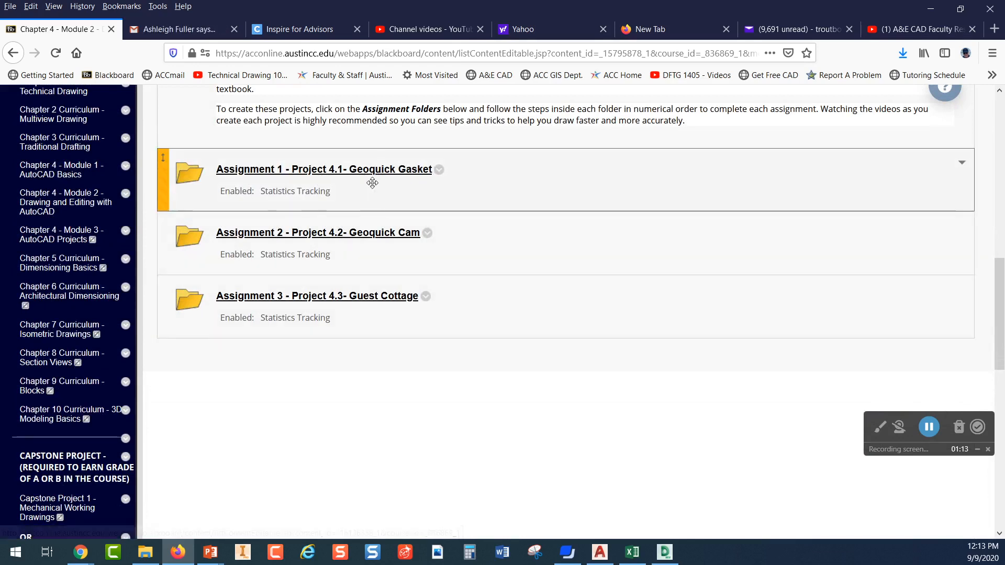
scroll(382, 200, up, 2)
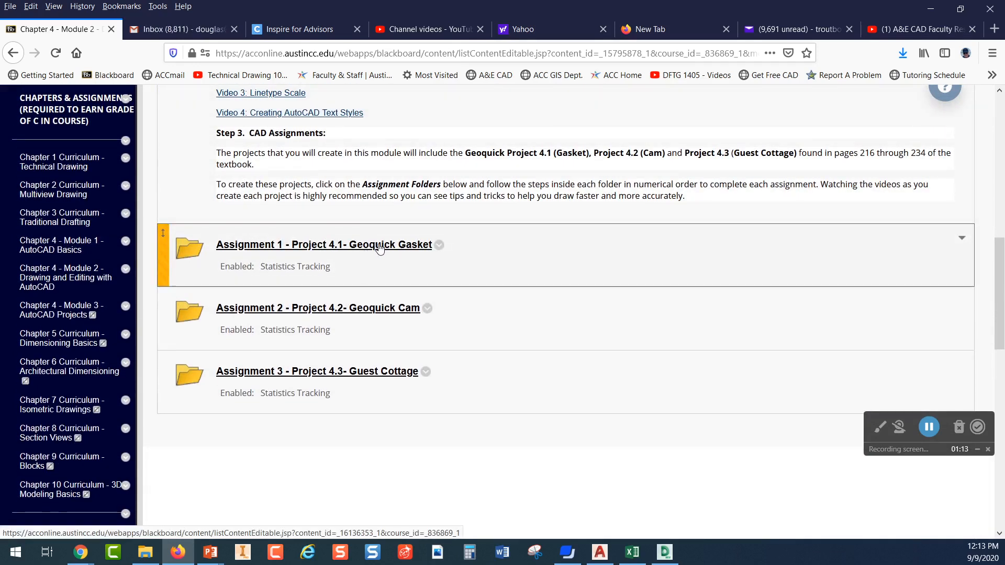
click(382, 248)
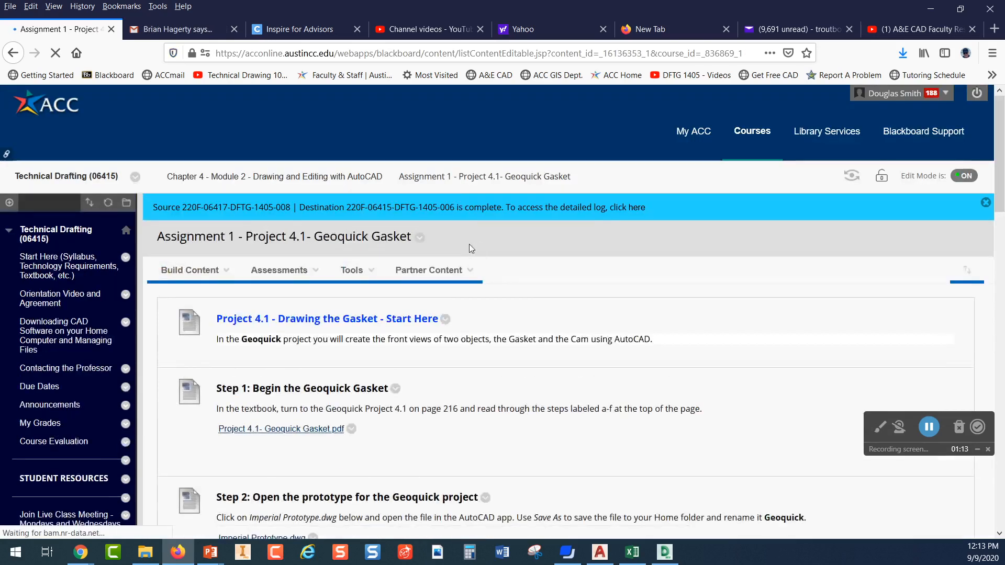
- Open Imperial Prototype.dwg from Step 2 of the gasket assignment with the AutoCAD Application and maximize the drawing window
scroll(469, 243, down, 3)
scroll(468, 246, down, 2)
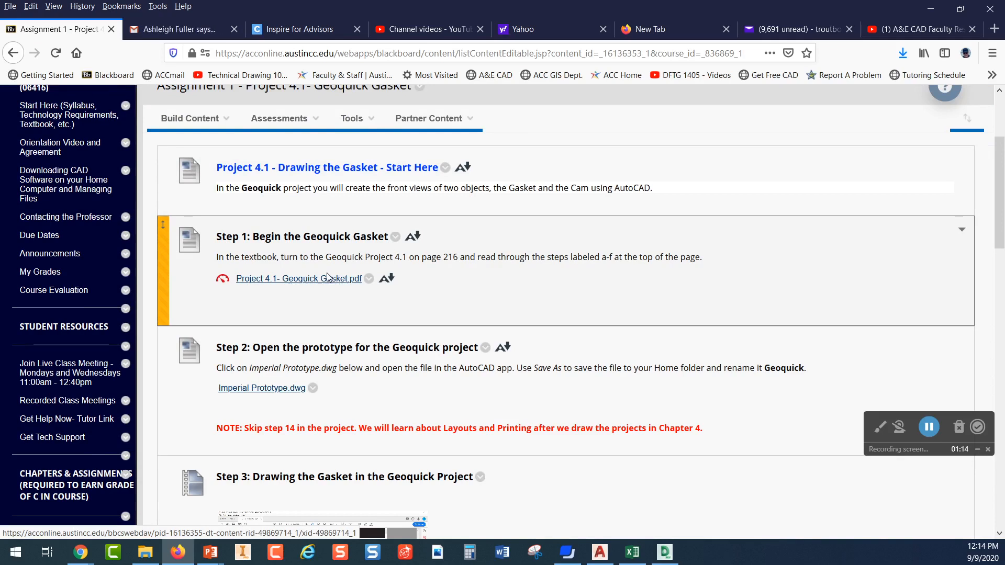
scroll(328, 283, down, 5)
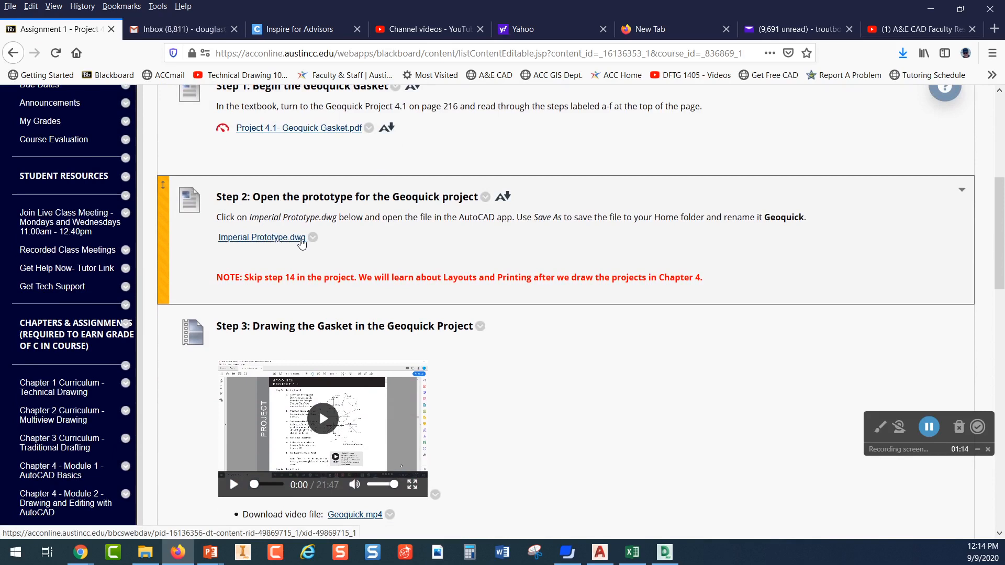
click(272, 238)
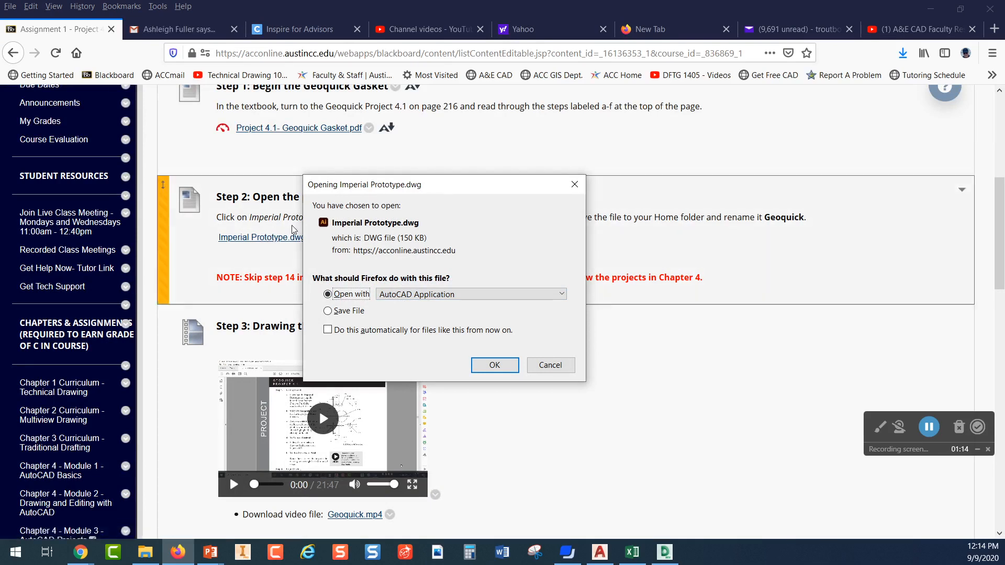
click(494, 365)
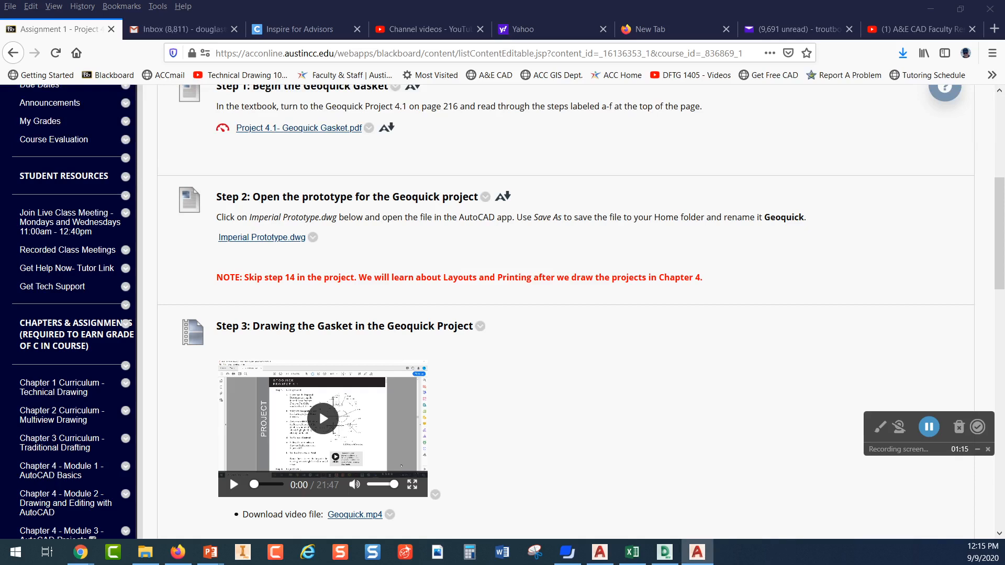
drag(0, 115, 477, 49)
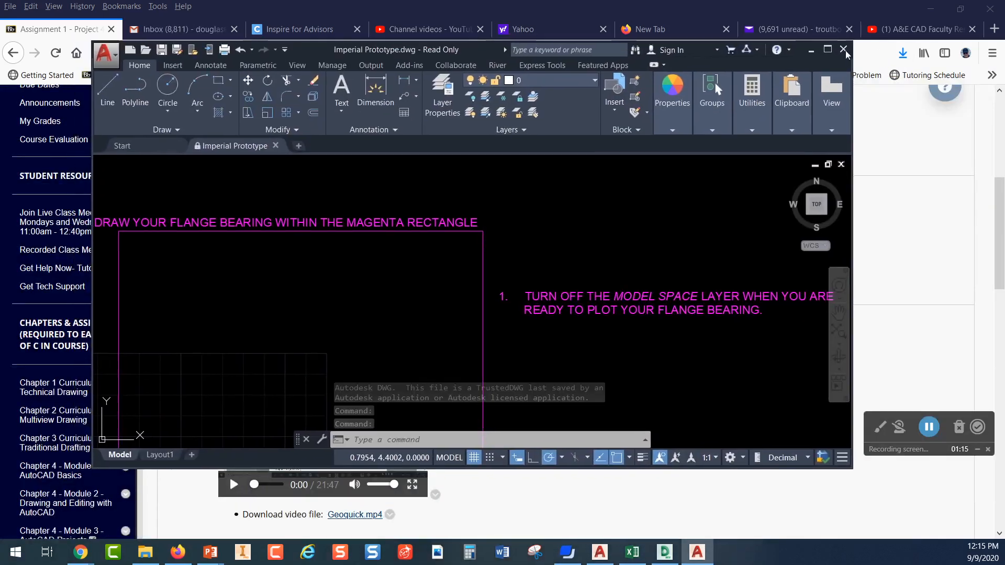
click(827, 49)
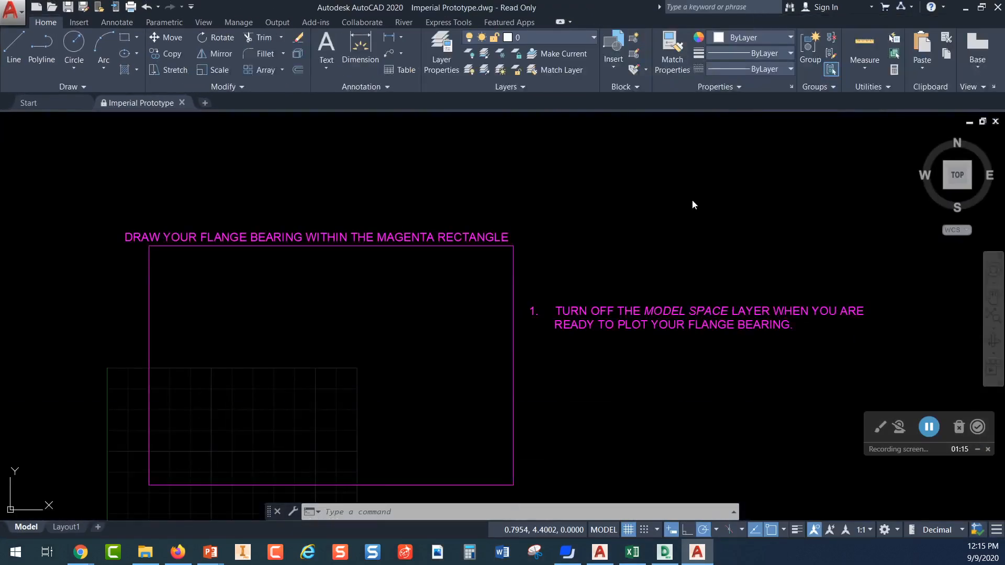
- Erase the flange bearing heading above the magenta rectangle and turn off the grid display
scroll(681, 202, down, 2)
scroll(681, 202, up, 2)
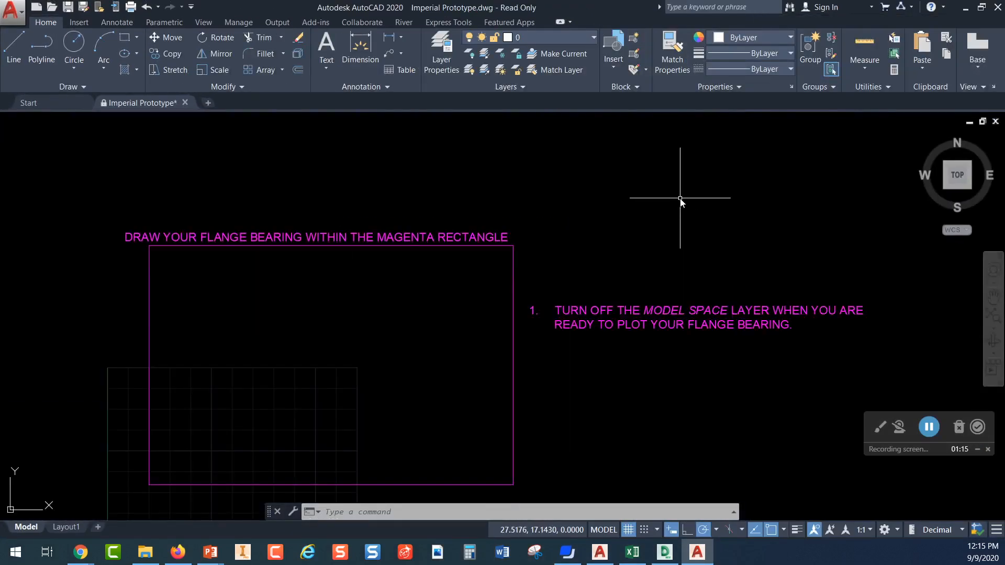
middle_drag(634, 218, 632, 154)
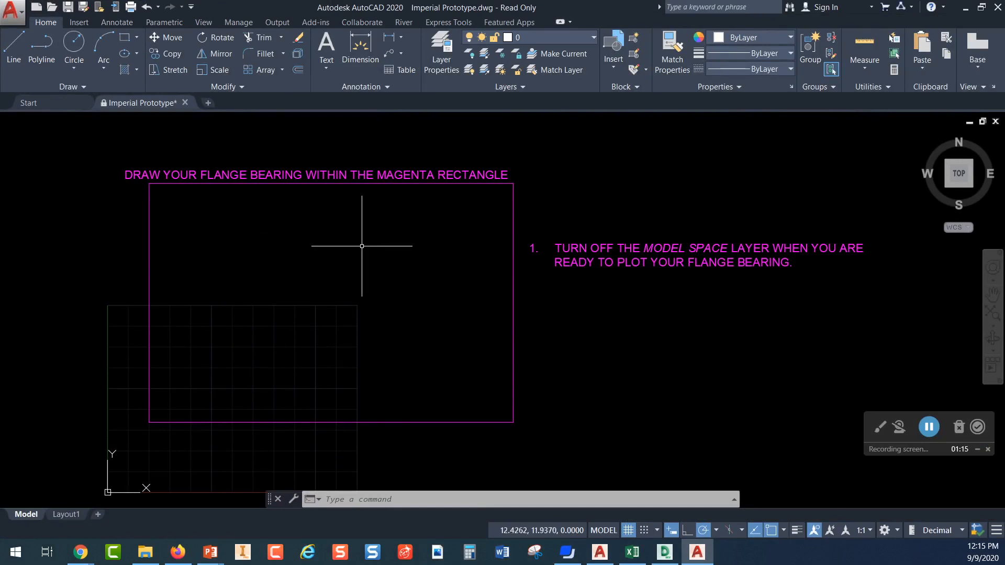
click(288, 176)
key(Delete)
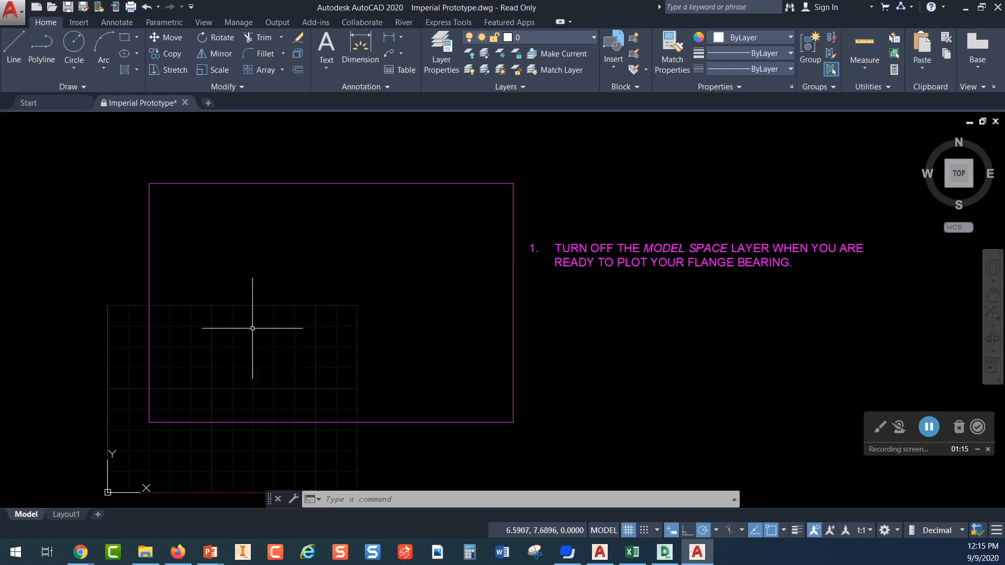
click(628, 530)
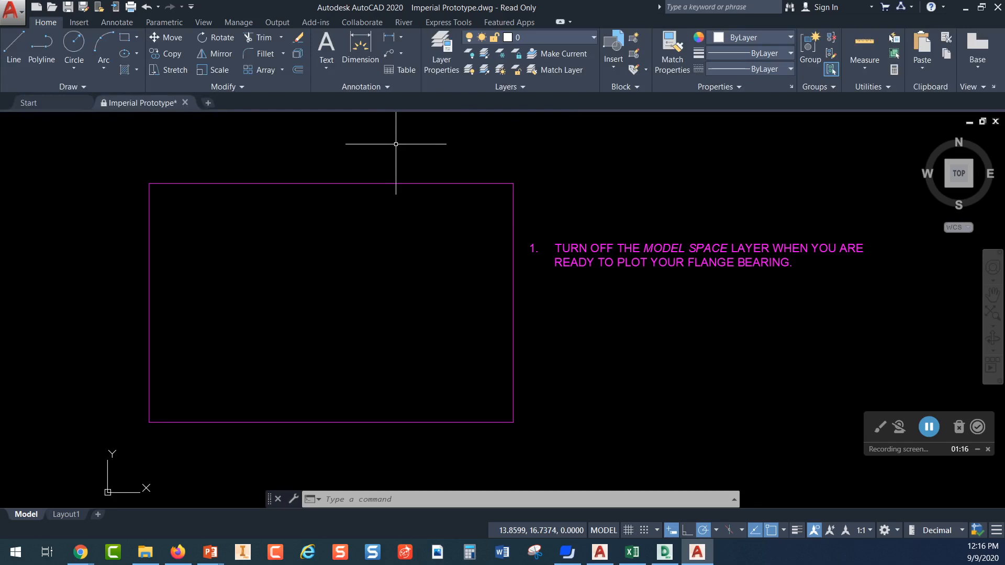
- Start saving a copy of the drawing and browse to the DWS Instructional folder in My Drive on Google Drive File Stream (G:)
click(13, 11)
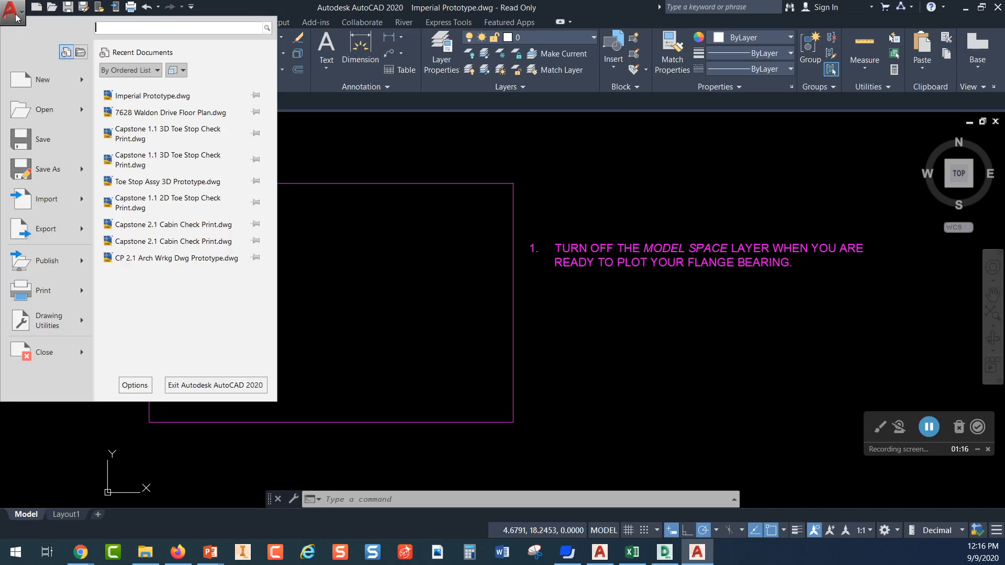
mouse_move(48, 174)
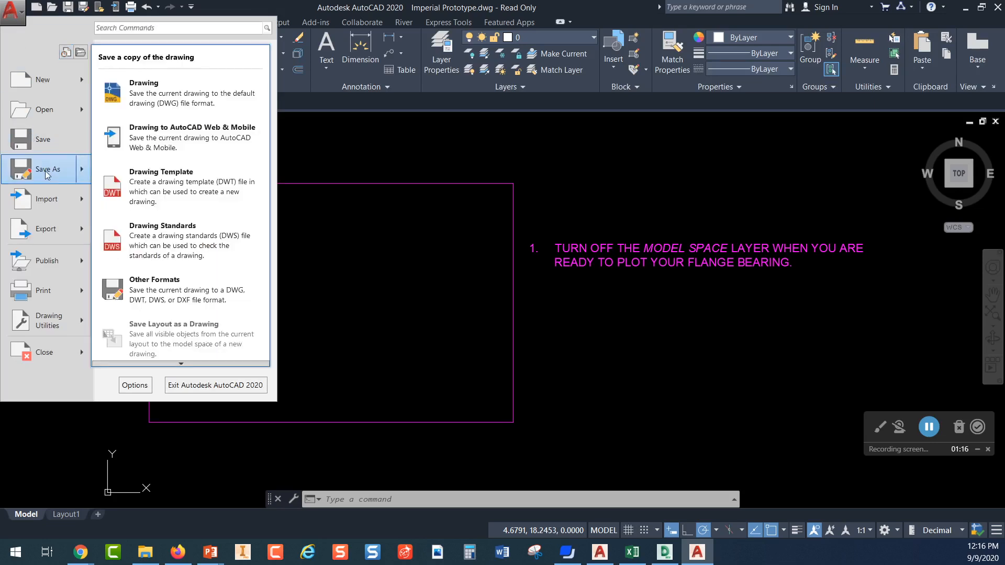
click(42, 174)
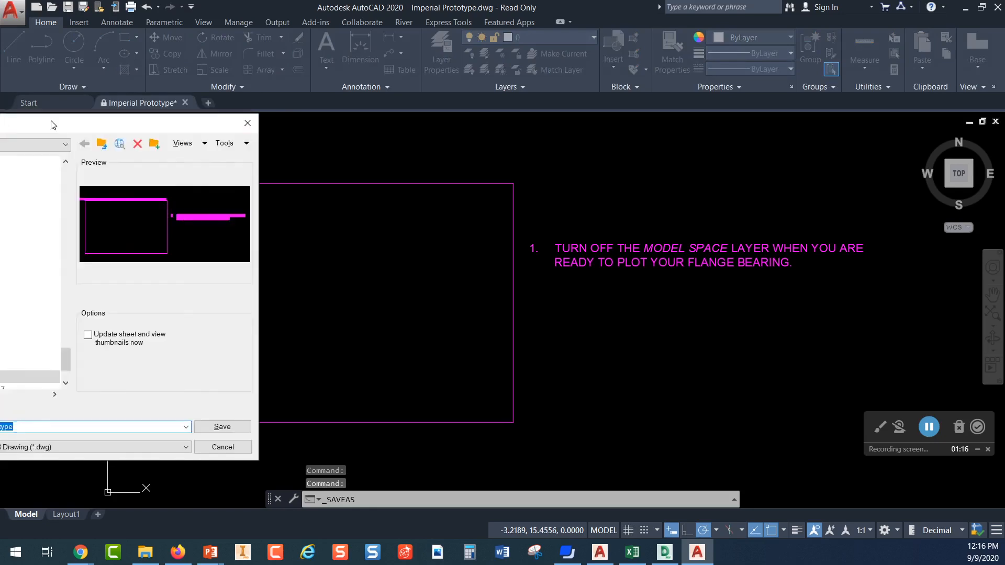
scroll(210, 272, up, 8)
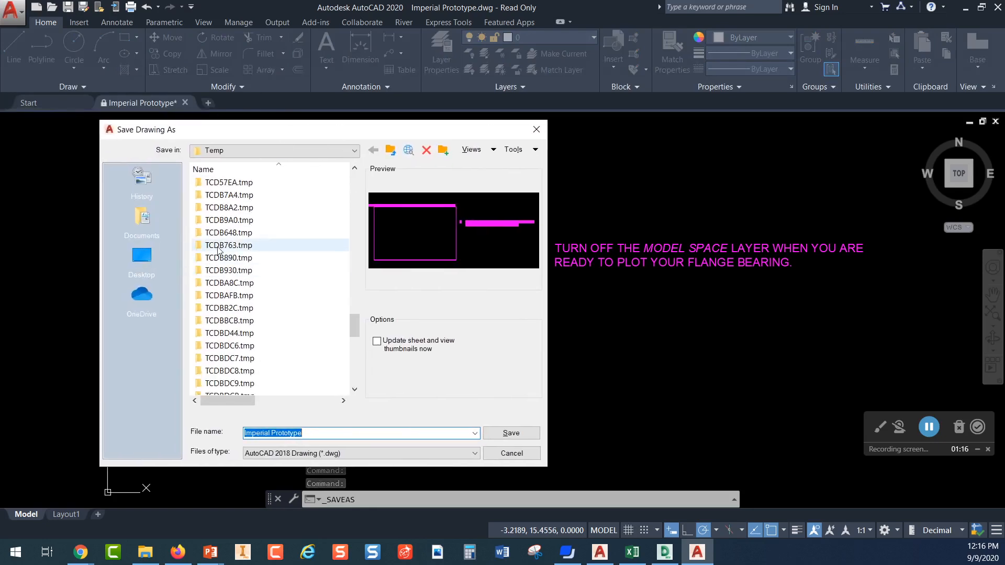
click(355, 151)
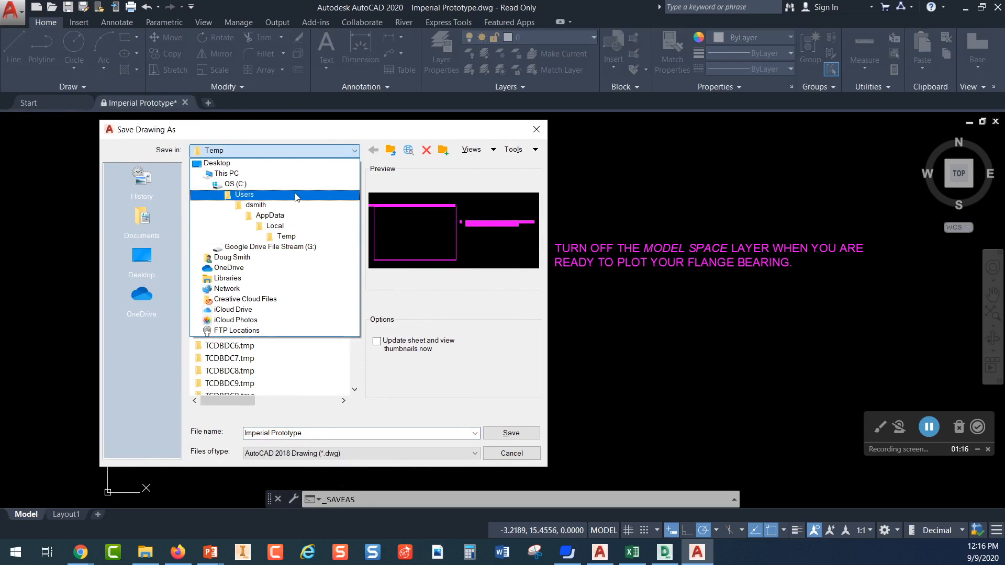
click(244, 248)
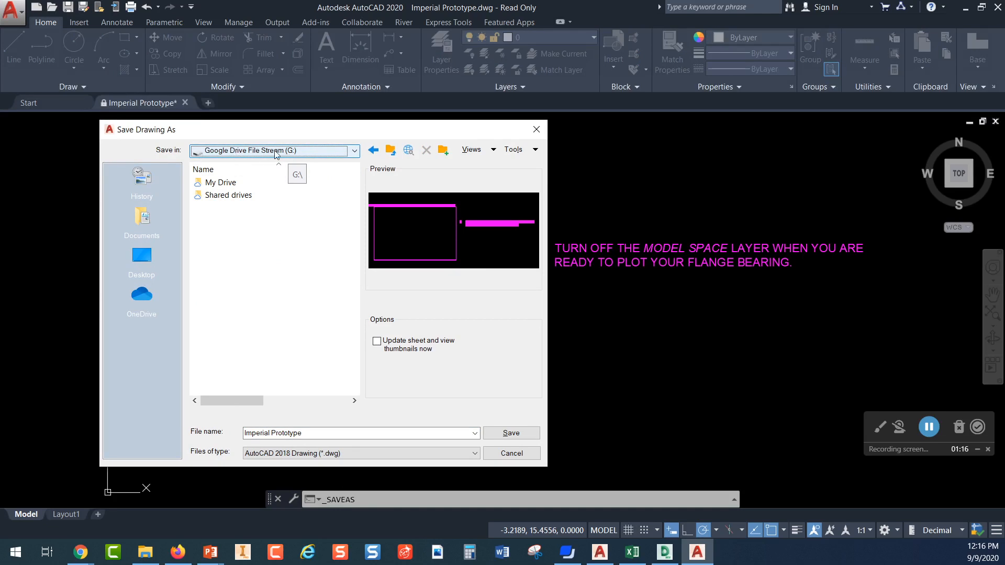
double_click(226, 184)
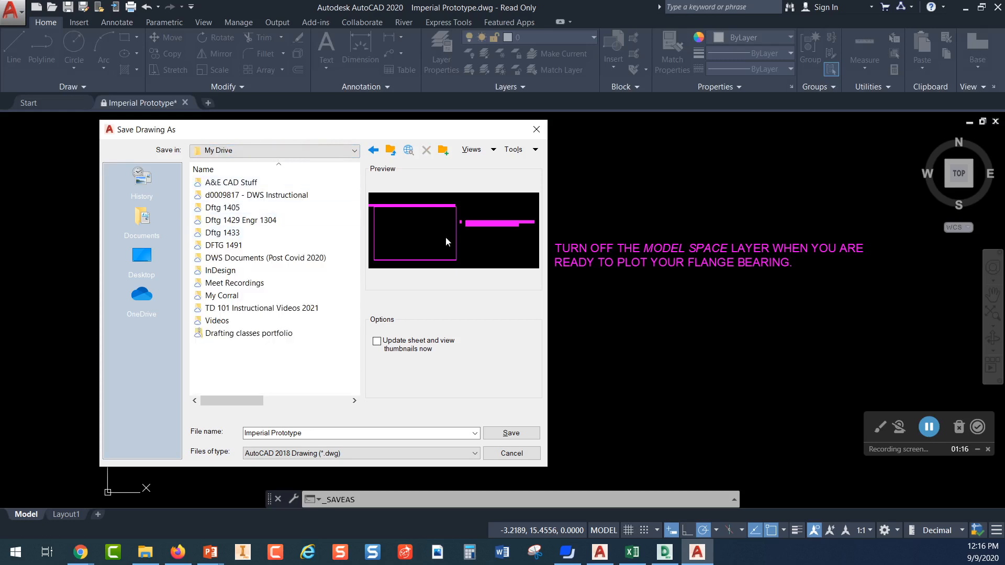
drag(548, 237, 788, 236)
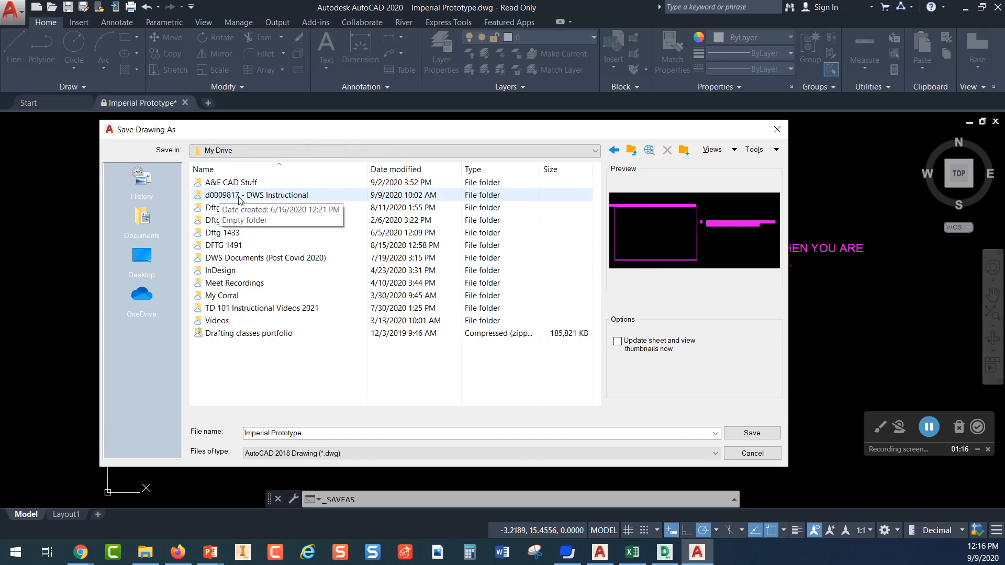
double_click(288, 197)
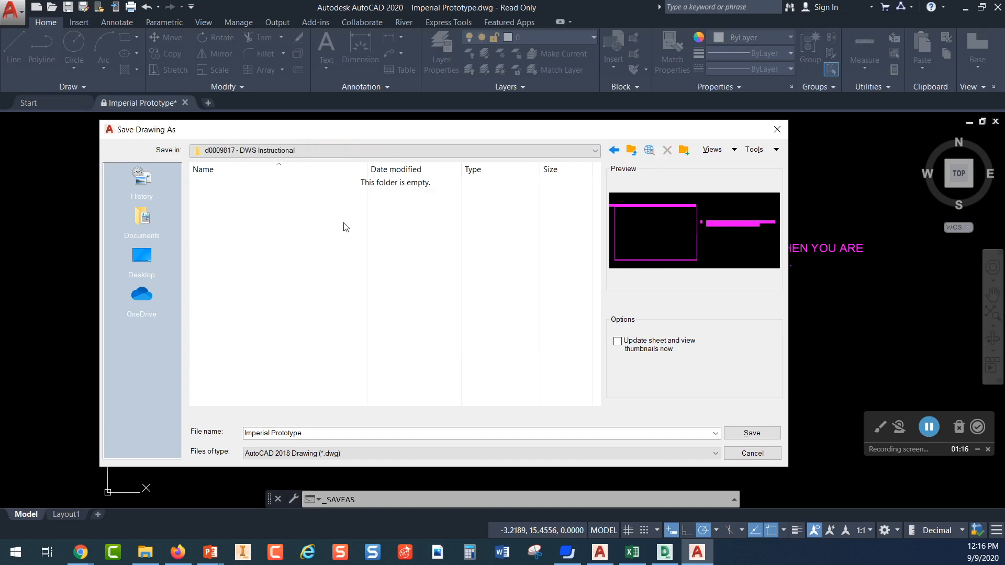
- Create a folder named Dftg 1405 inside the DWS Instructional folder
right_click(274, 222)
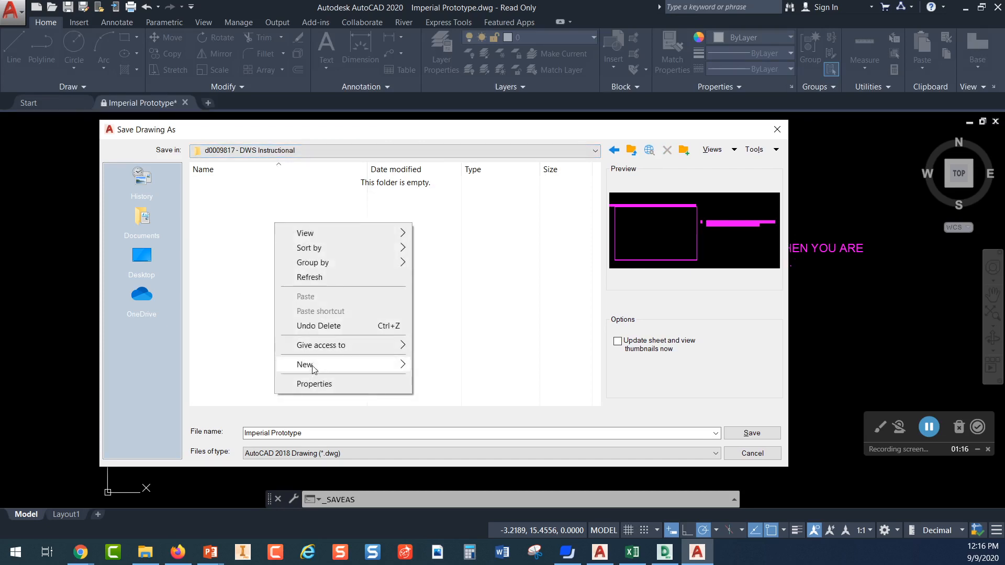
mouse_move(313, 369)
click(453, 367)
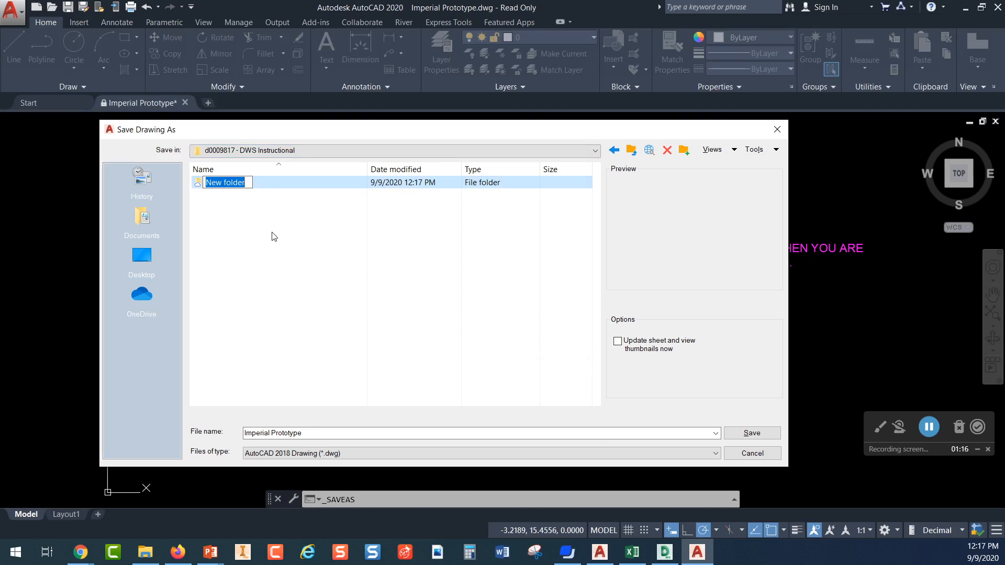
text(Dftg 1405)
key(Return)
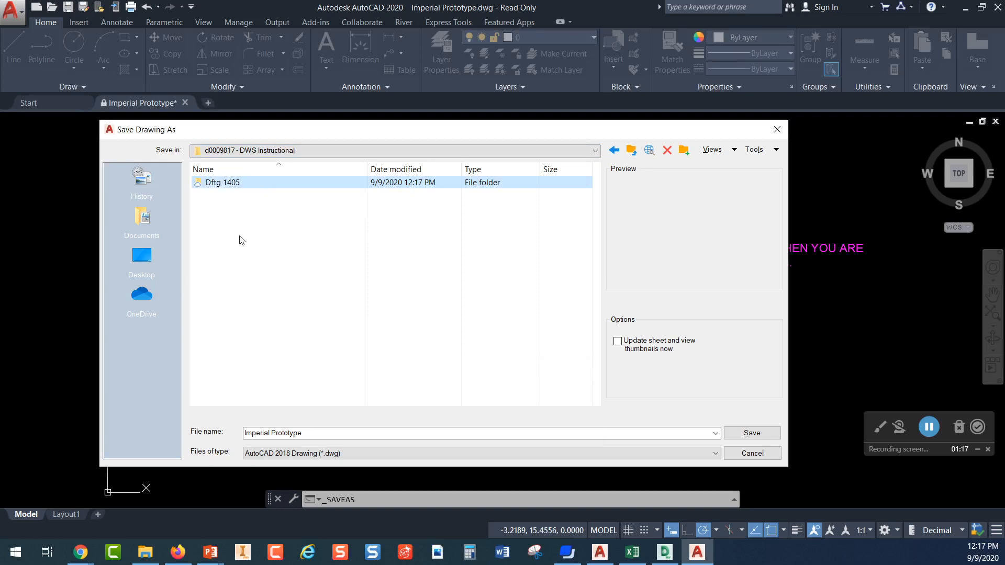
- Open the Dftg 1405 folder and create a Daily Work folder in it
double_click(213, 183)
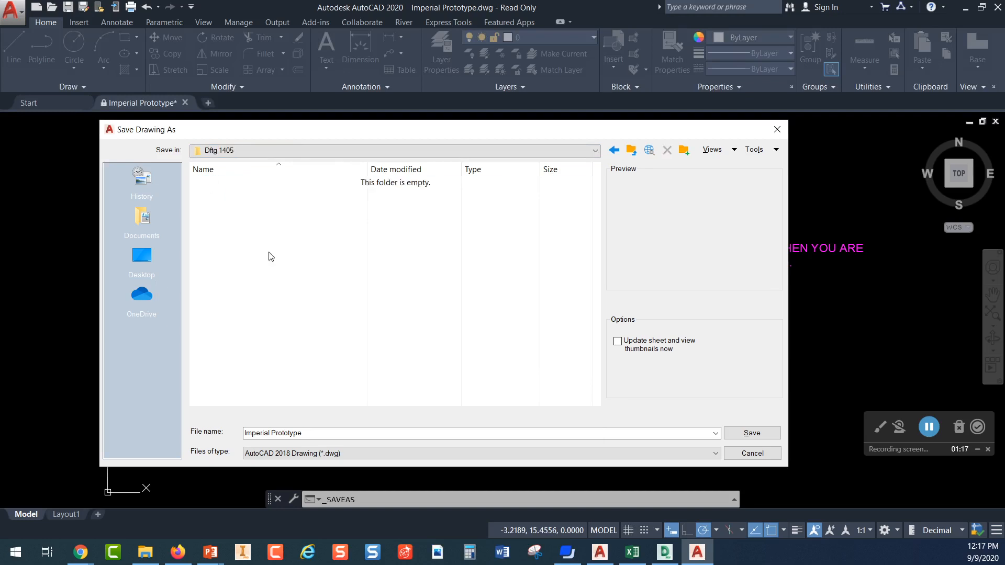
right_click(243, 235)
mouse_move(276, 373)
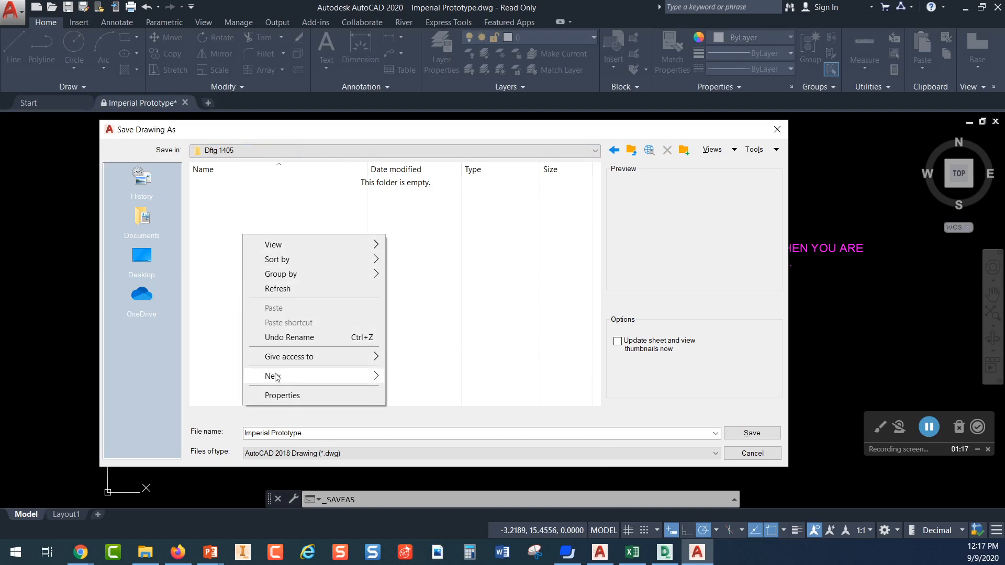
click(416, 193)
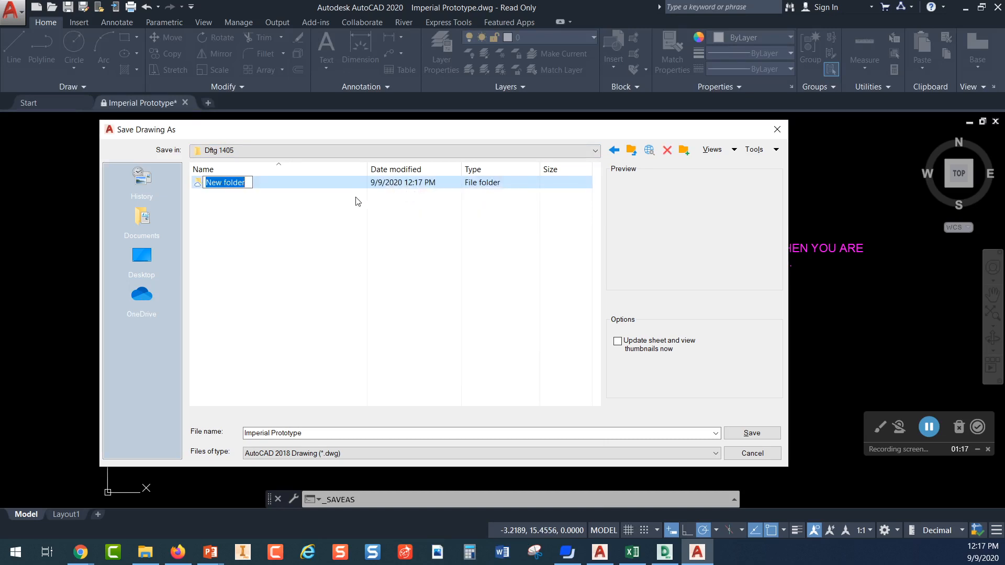
text(Daily Work)
key(Return)
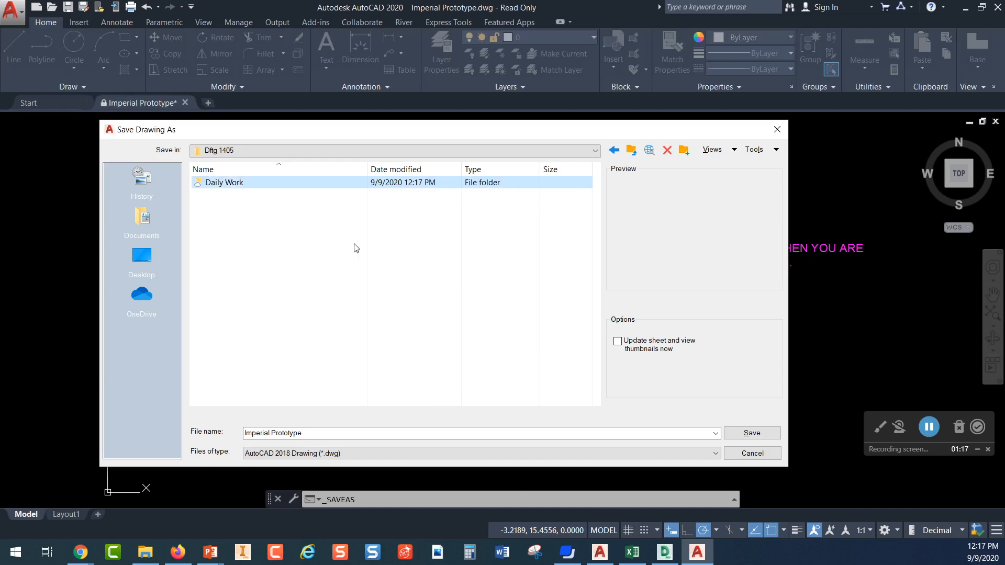
- Create a Capstone Project folder beside the Daily Work folder
right_click(255, 249)
mouse_move(287, 388)
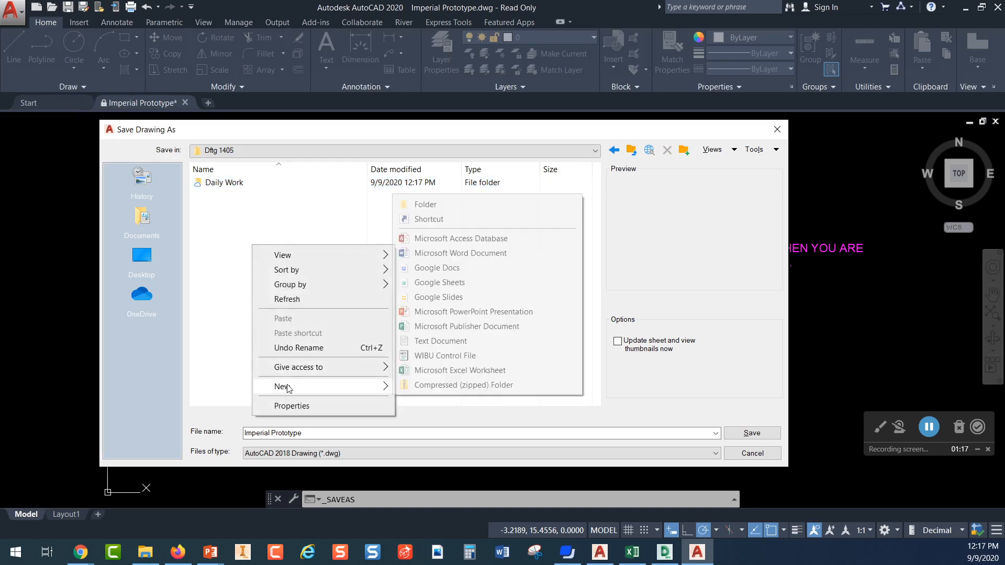
click(421, 204)
text(Capstone Project)
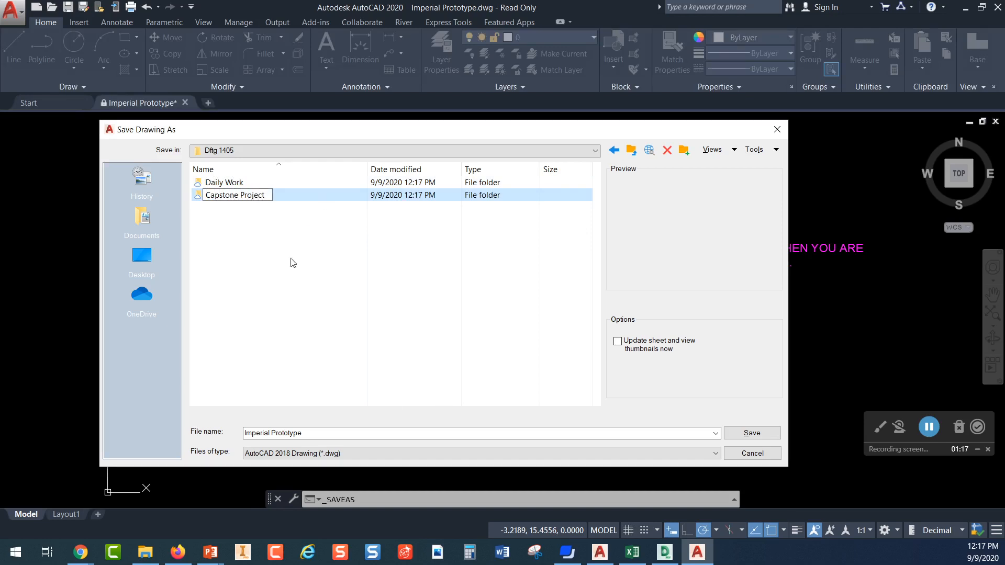
key(Return)
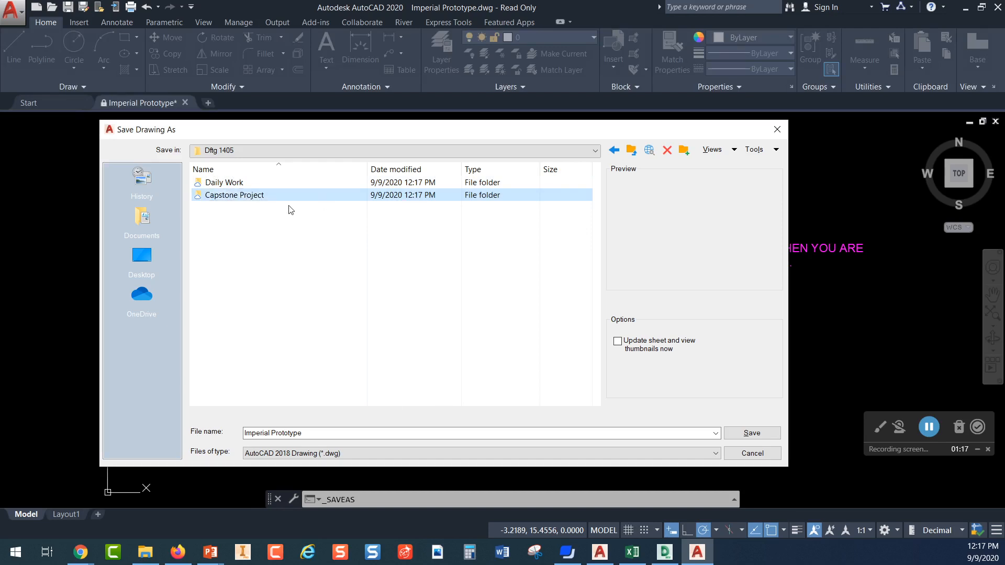
- Save the drawing in the Daily Work folder under the file name Geoquick
double_click(235, 183)
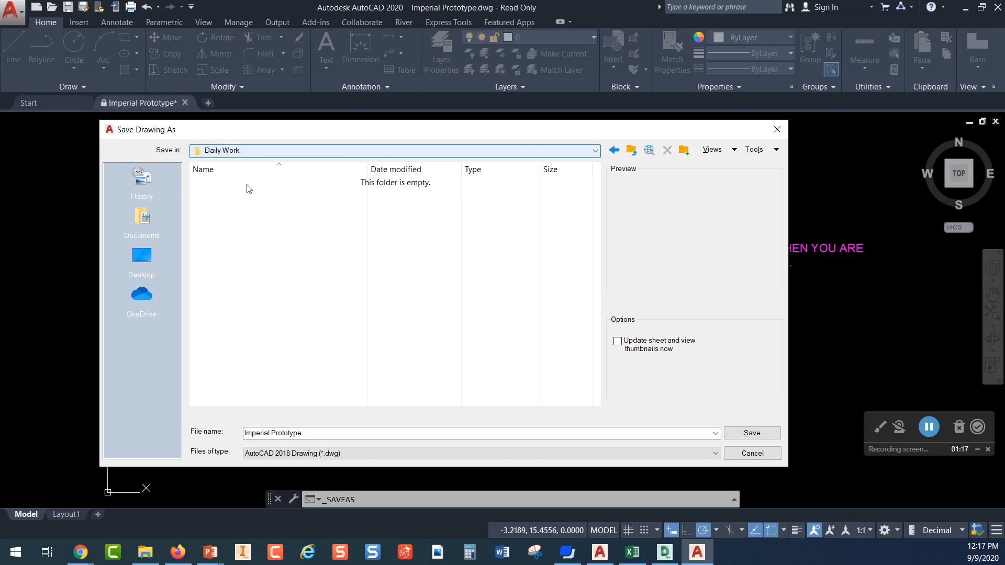
drag(308, 432, 210, 426)
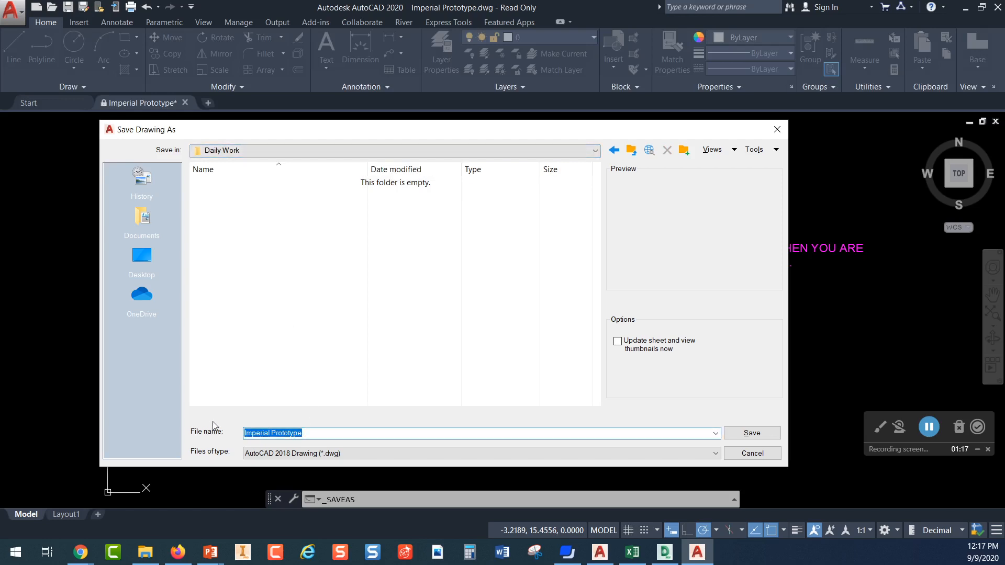
text(Geoquick)
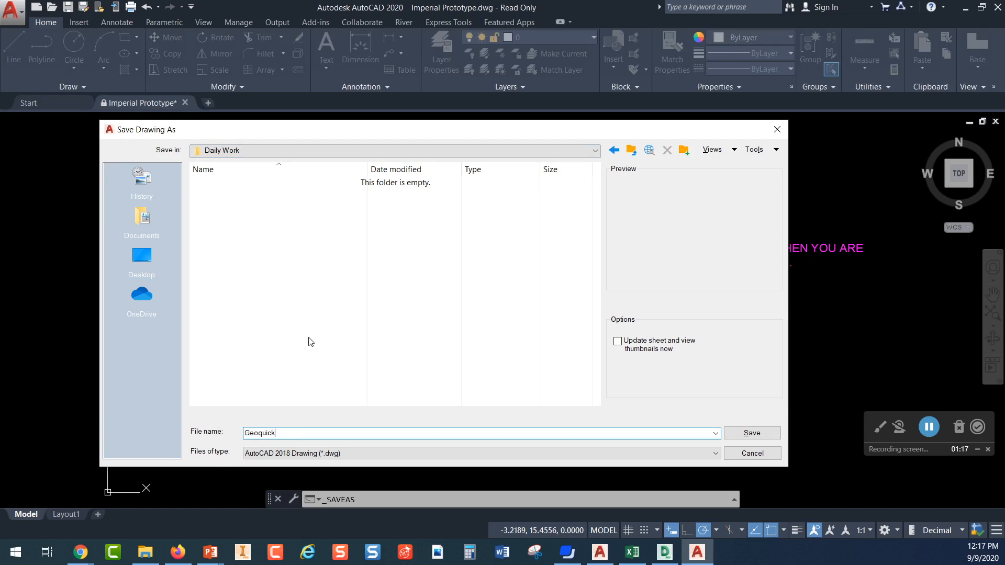
click(752, 434)
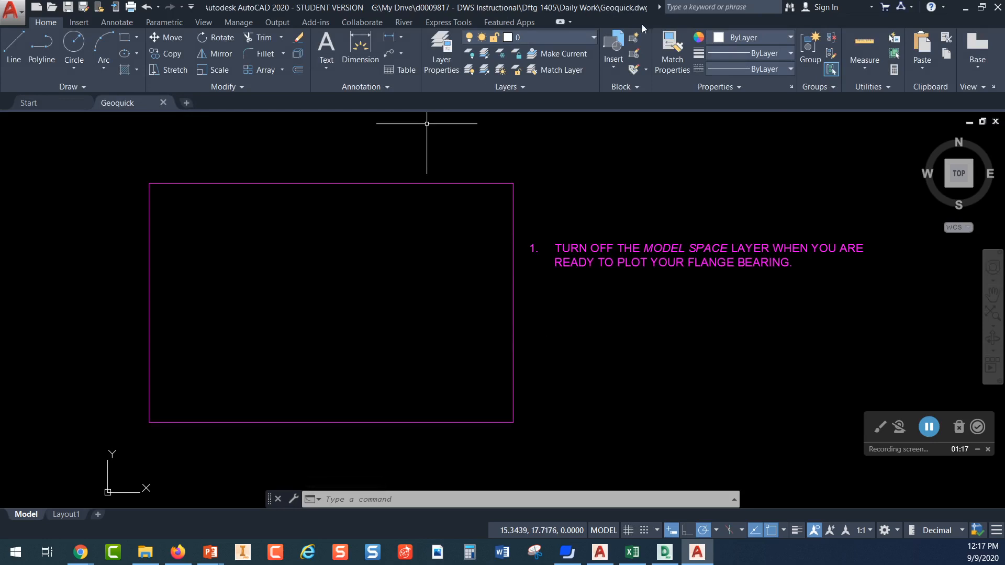
- Switch to File Explorer and open My Drive on Google Drive File Stream (G:)
click(141, 554)
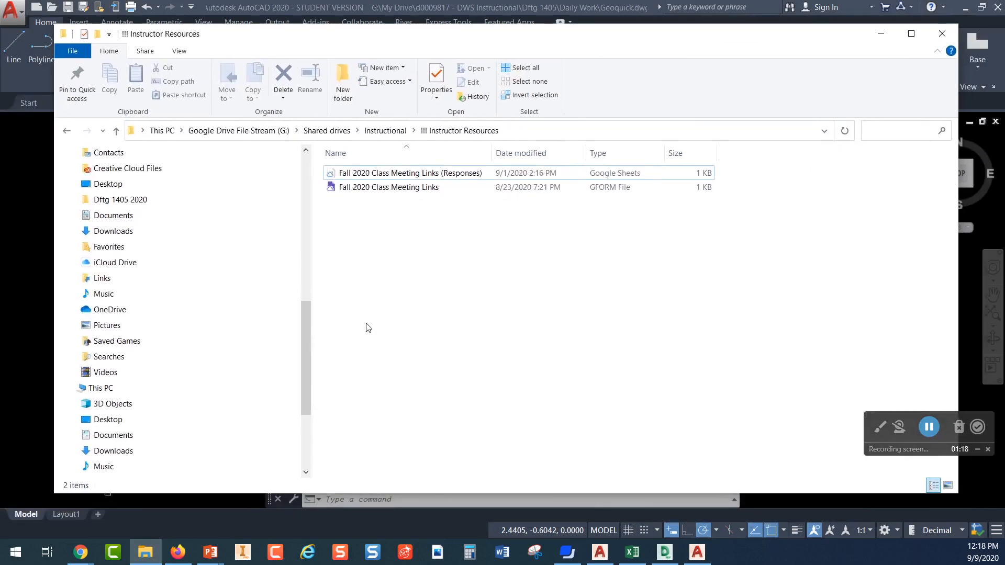
drag(306, 327, 308, 157)
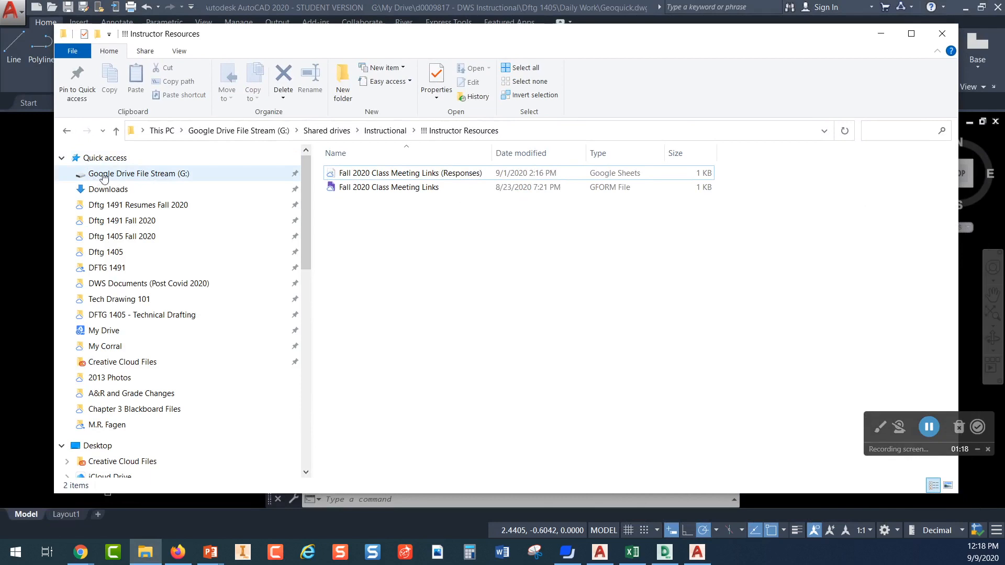
click(163, 176)
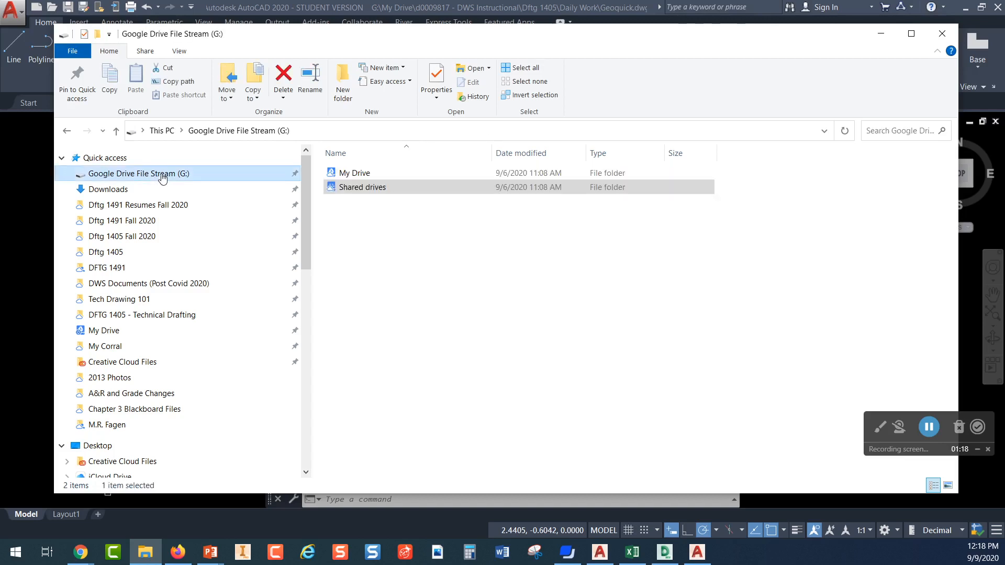
click(360, 177)
double_click(360, 177)
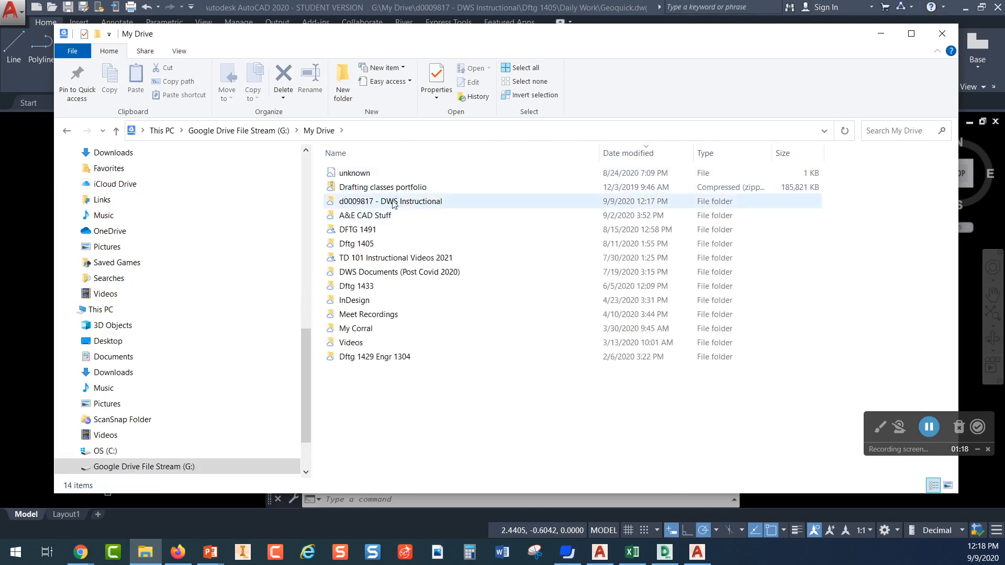
- Create a new folder in My Drive and keep its default name
right_click(376, 410)
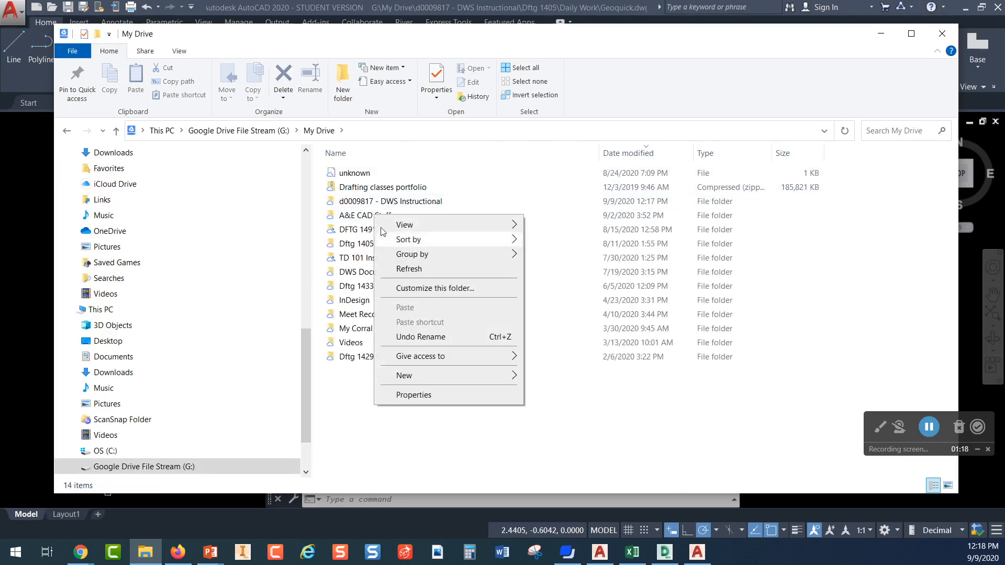
click(358, 414)
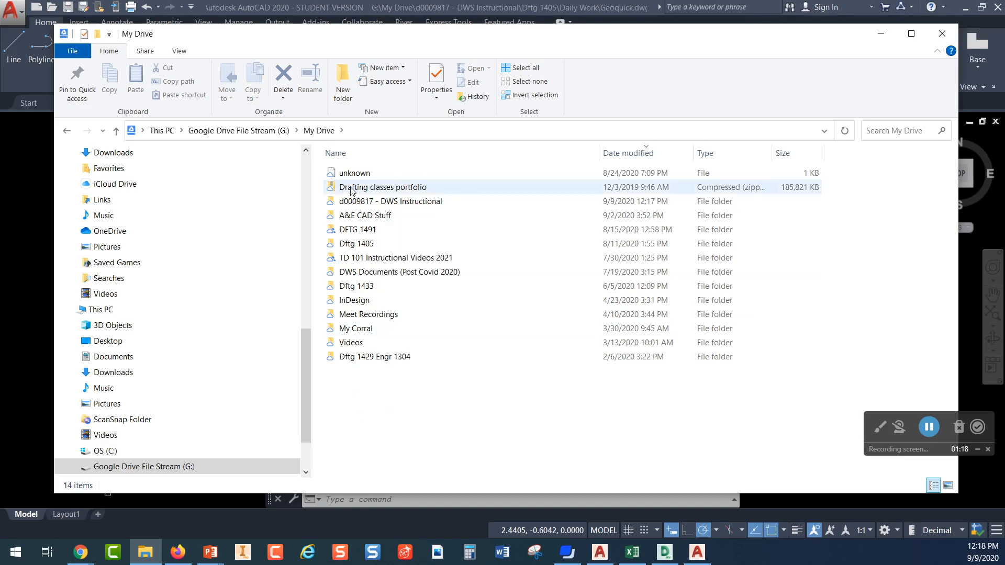
right_click(351, 388)
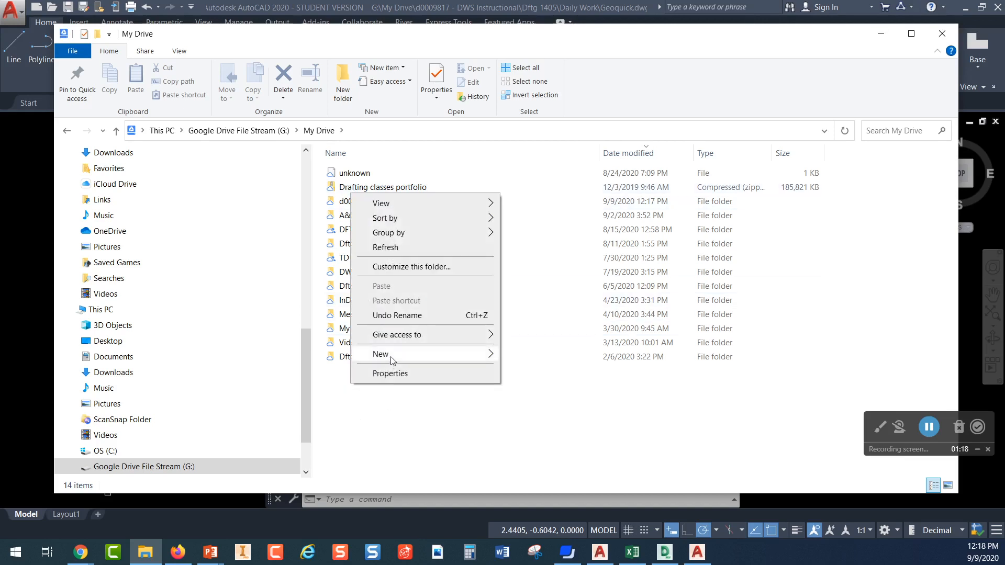
mouse_move(391, 355)
click(540, 359)
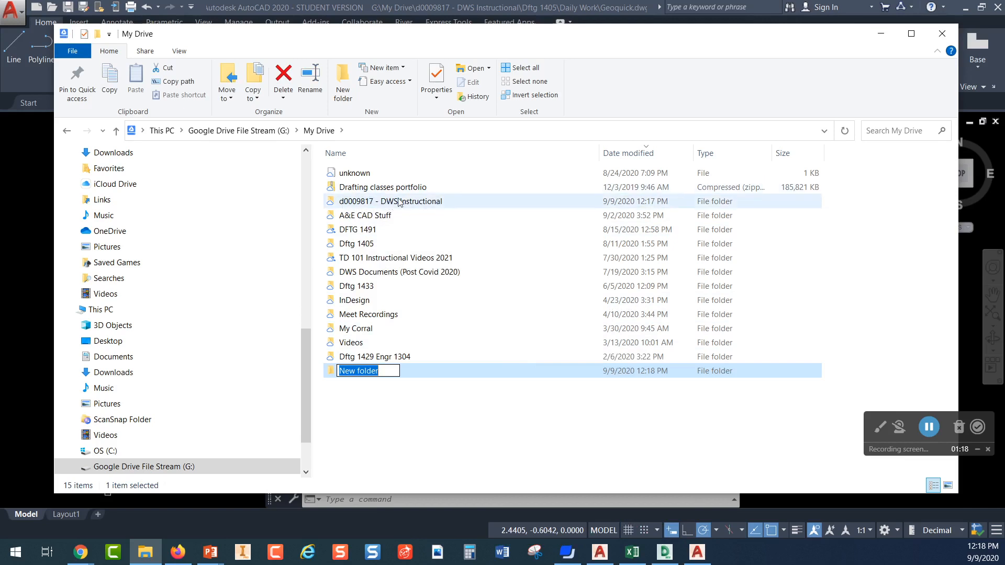
click(392, 402)
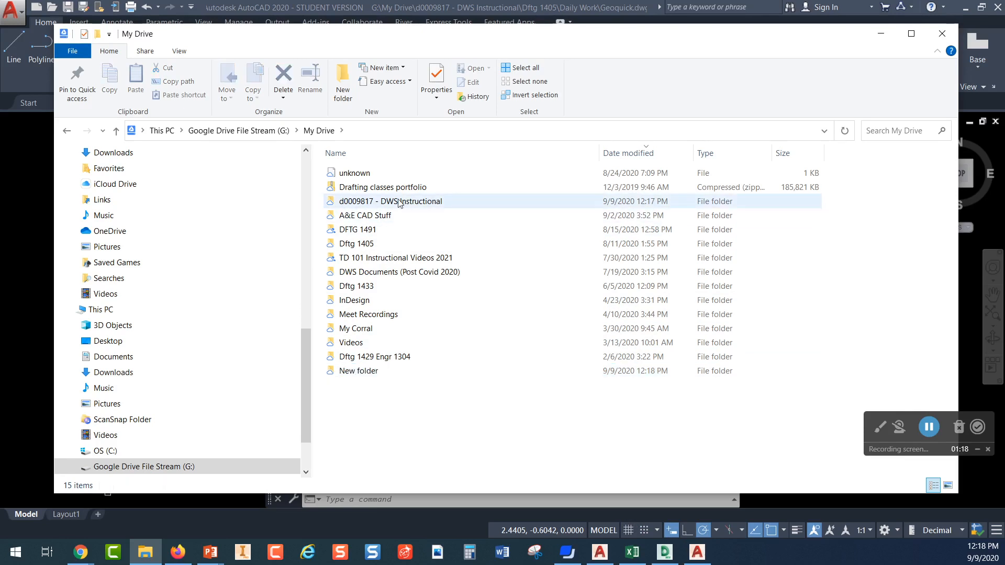
- Open the DWS Instructional folder and view the kinds of new items that can be created there
double_click(414, 202)
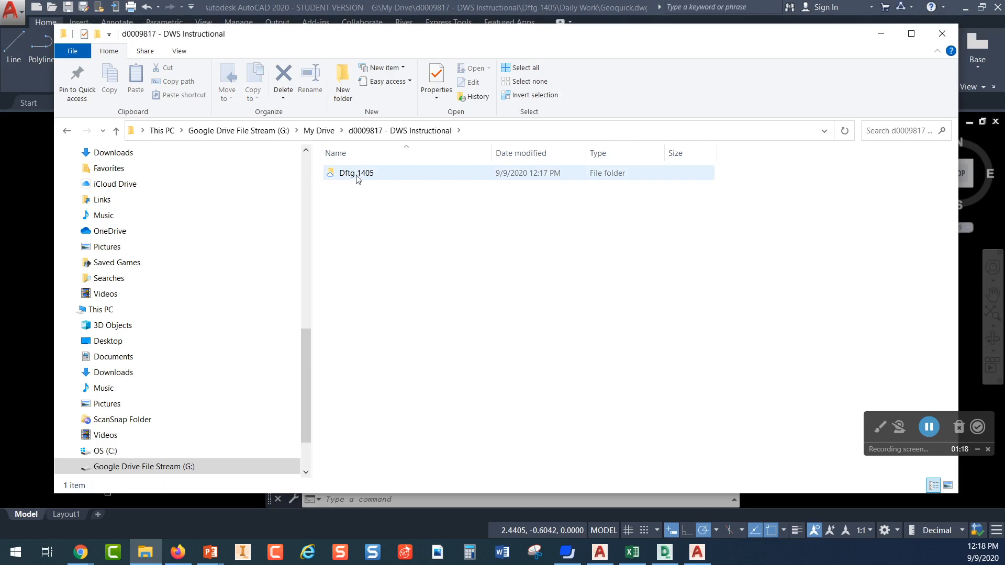
right_click(355, 225)
mouse_move(400, 386)
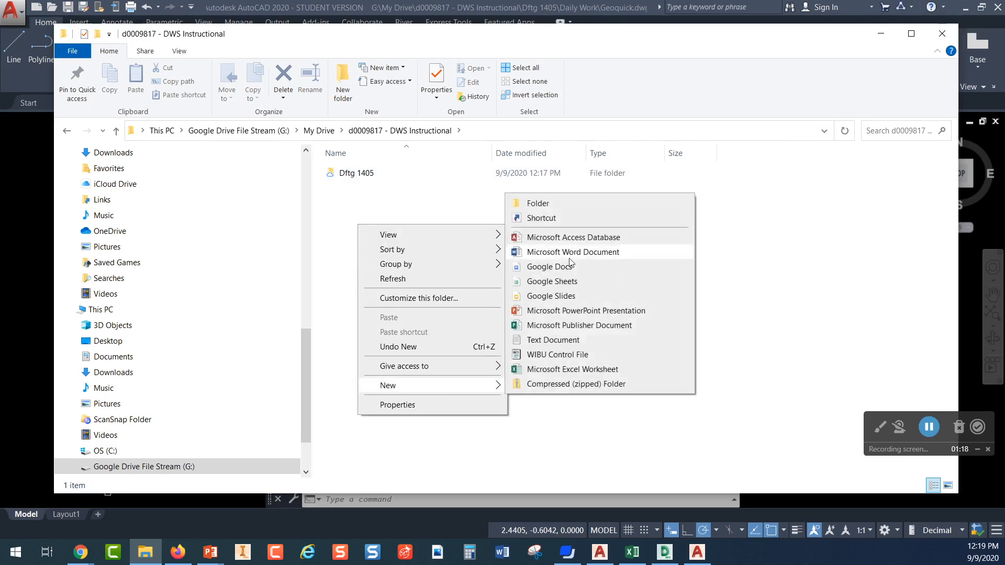
click(346, 209)
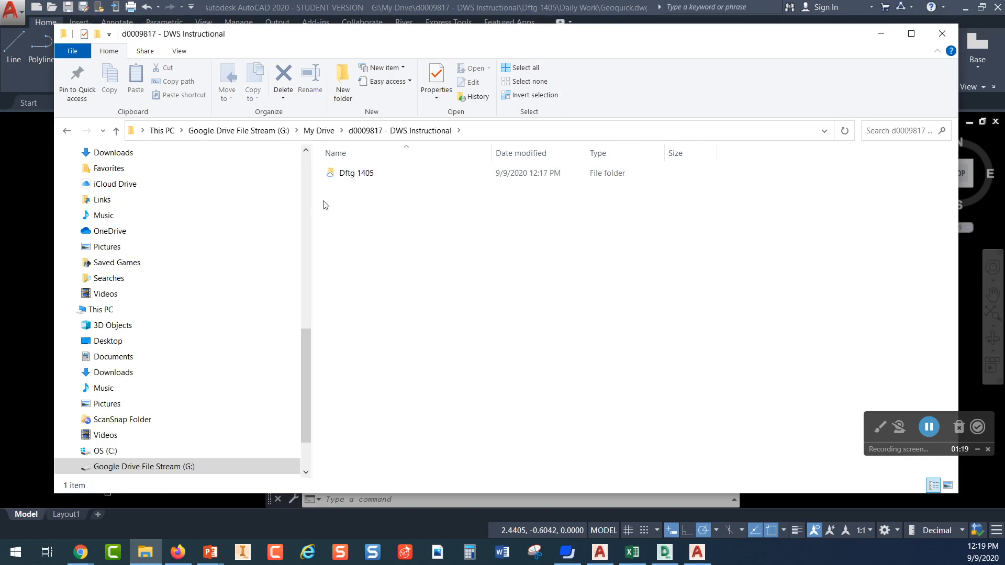
- Look through the Dftg 1405 folder and its Daily Work subfolder for the saved Geoquick drawing, and close File Explorer
double_click(353, 175)
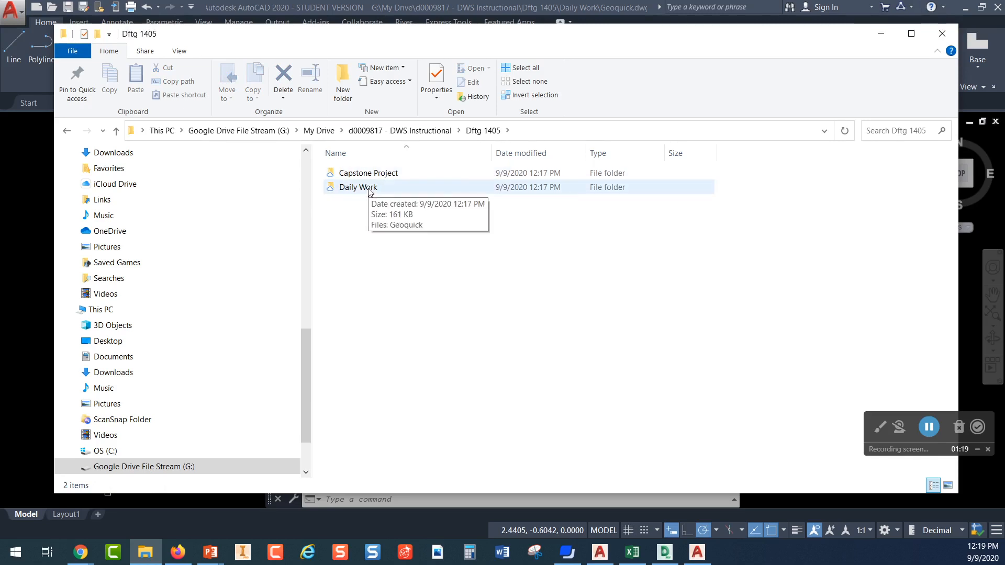
double_click(369, 188)
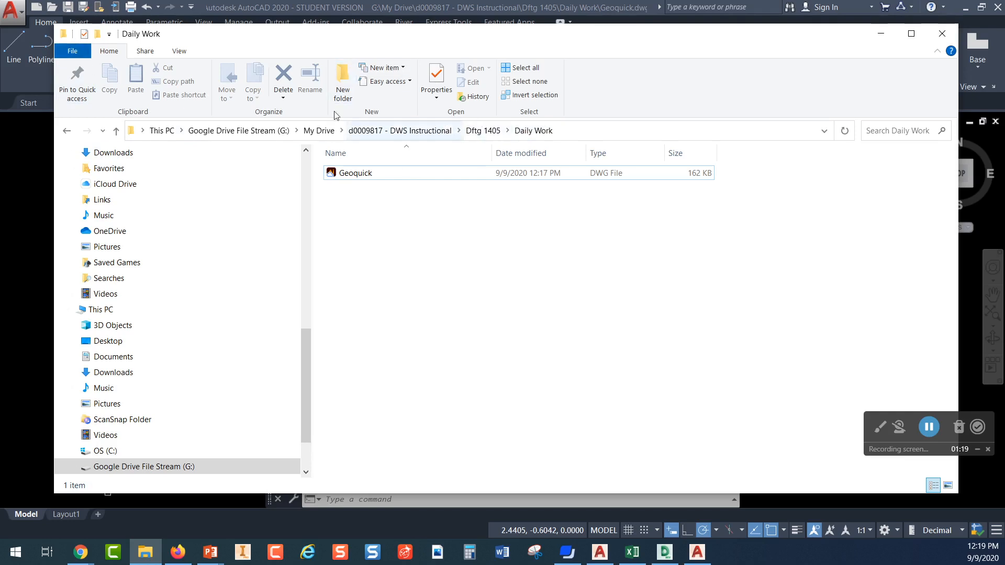
click(433, 131)
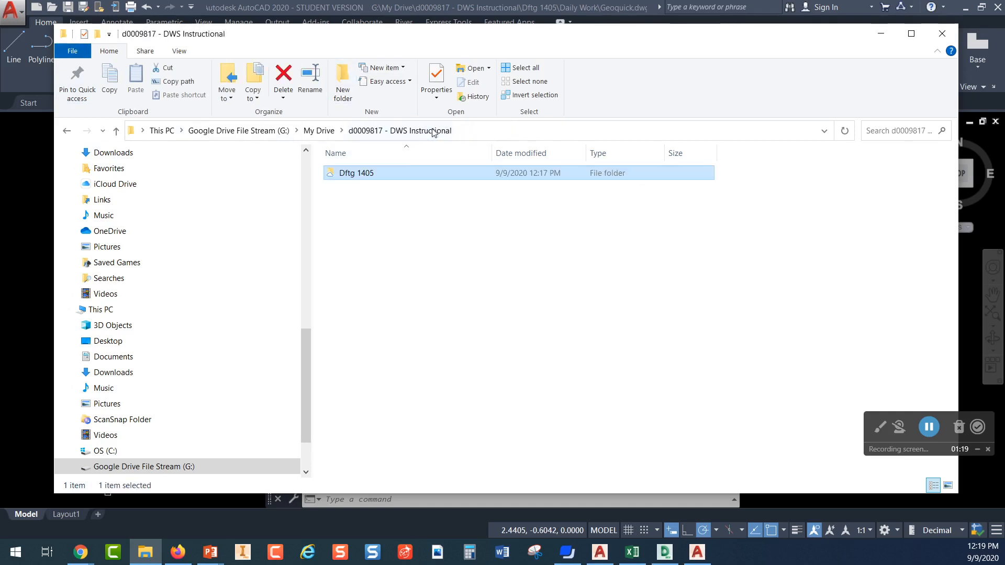
double_click(362, 172)
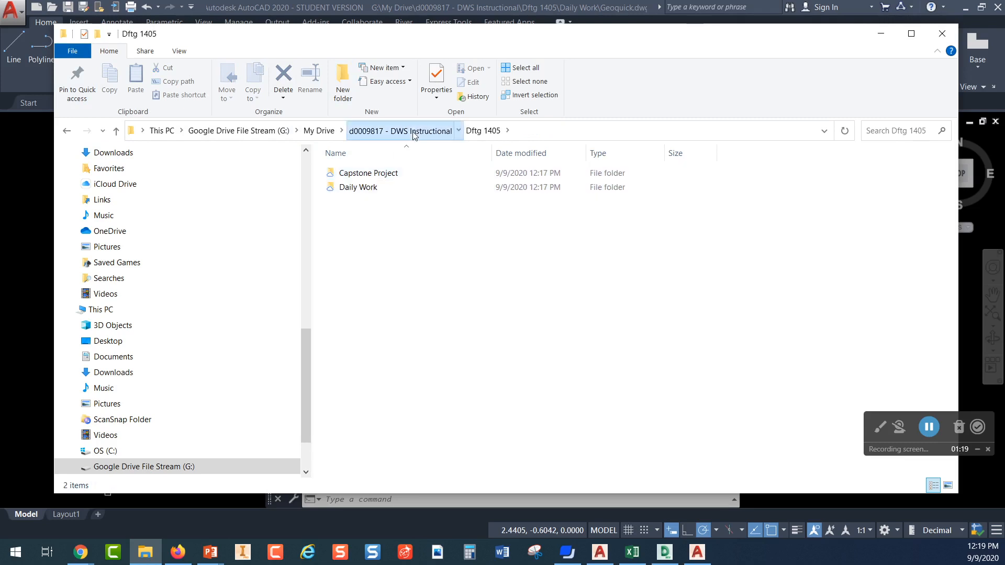
click(372, 129)
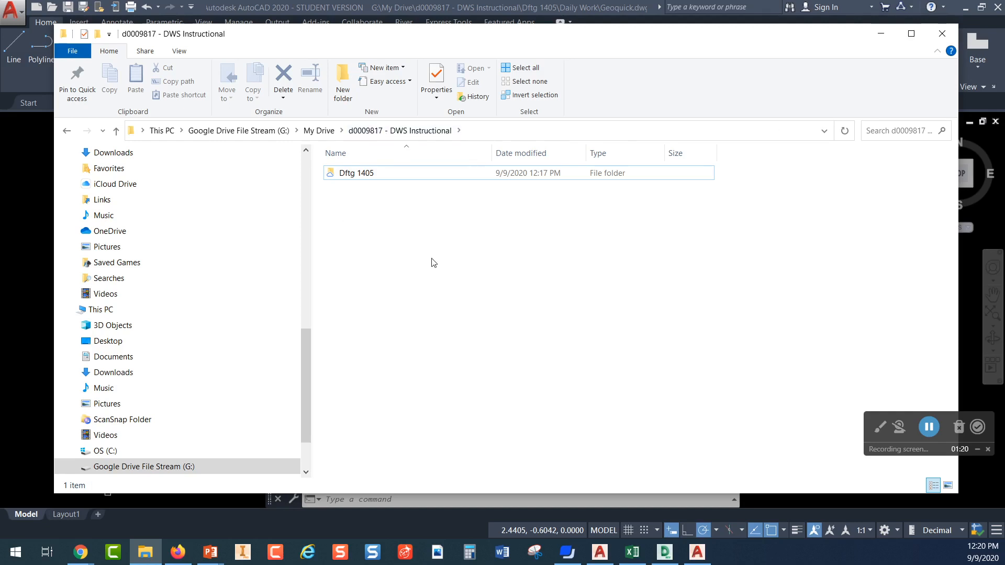
click(942, 33)
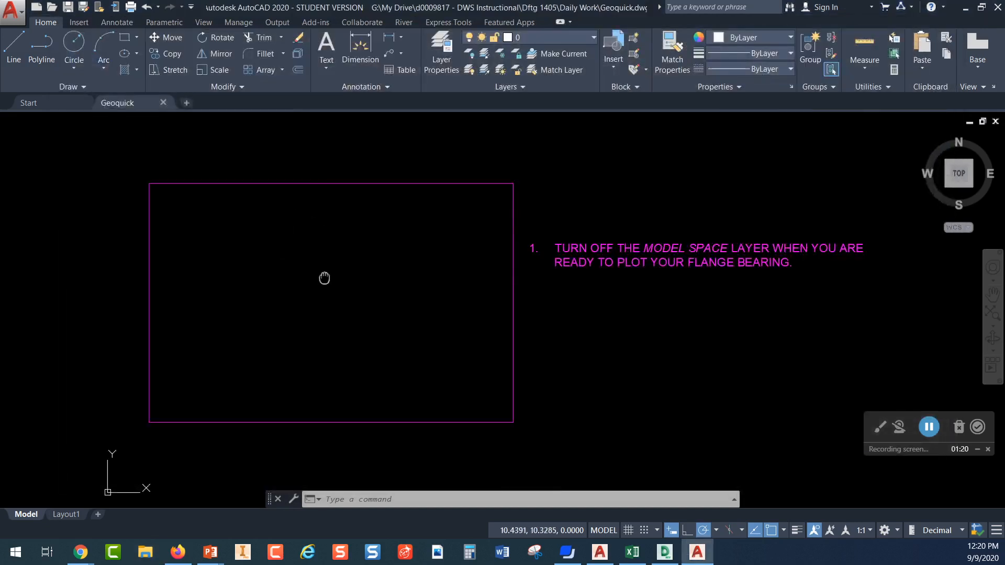
middle_drag(328, 276, 321, 289)
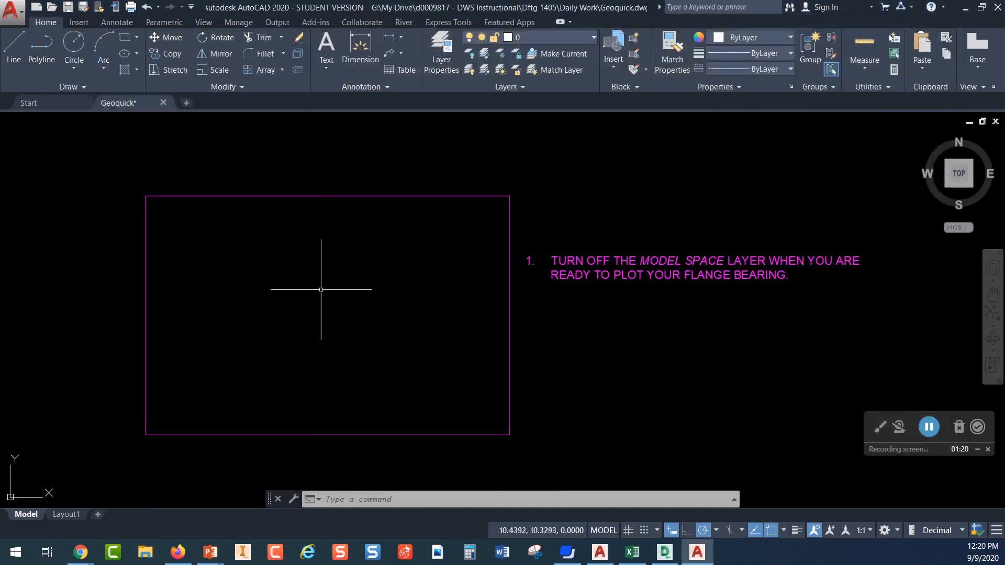
- Switch to Firefox and review the Geoquick Gasket assignment steps, following the Imperial Prototype.dwg link in Step 2
click(966, 9)
click(262, 238)
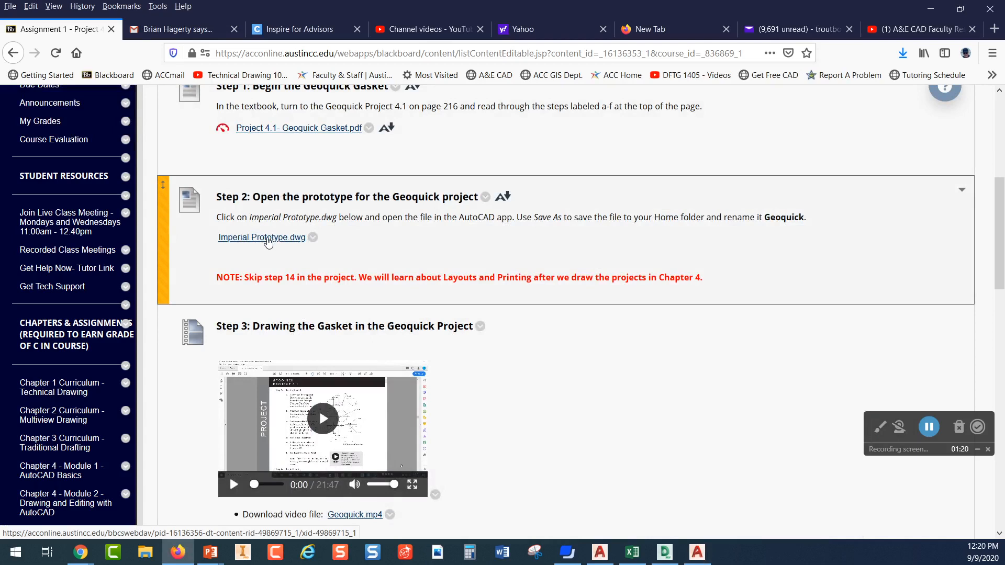
click(268, 239)
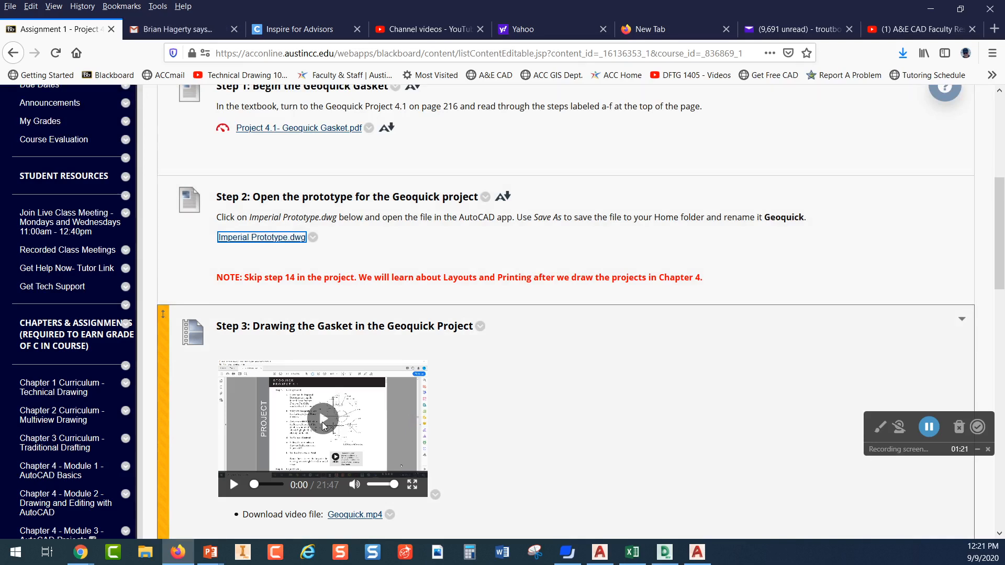
scroll(246, 262, up, 6)
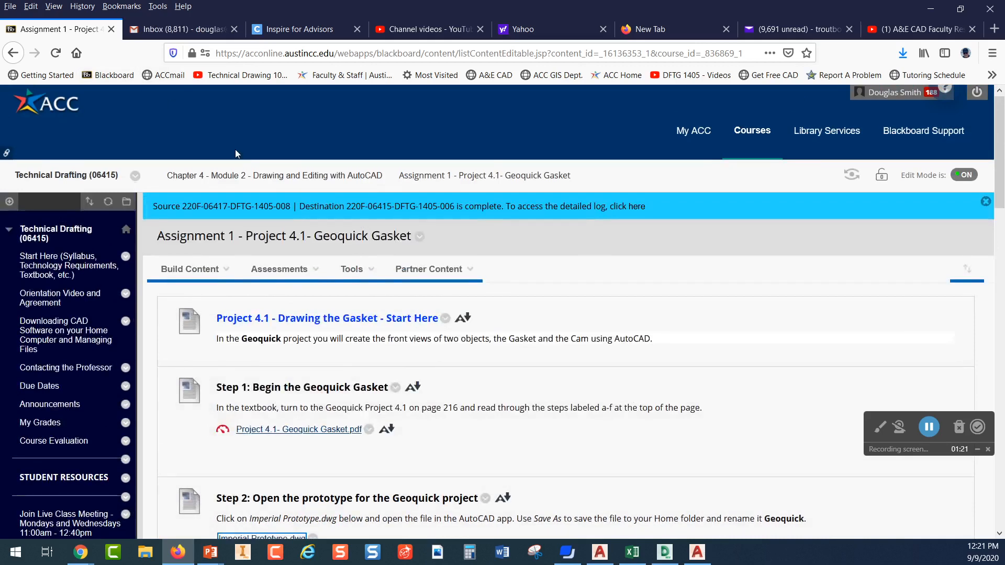
- Return to the Chapter 4 Module 2 page and open Assignment 2 - Project 4.2- Geoquick Cam to review its steps
click(13, 53)
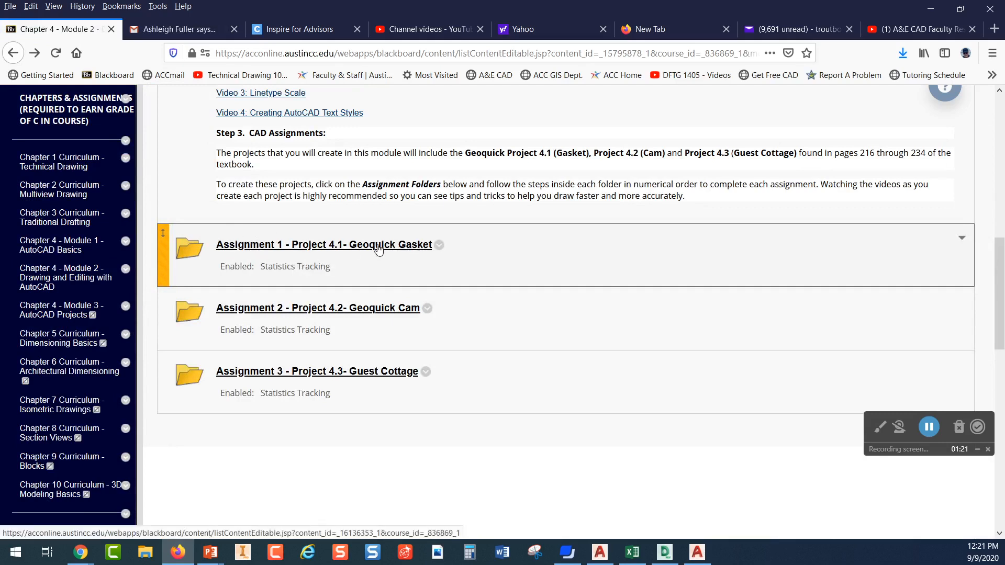
click(380, 313)
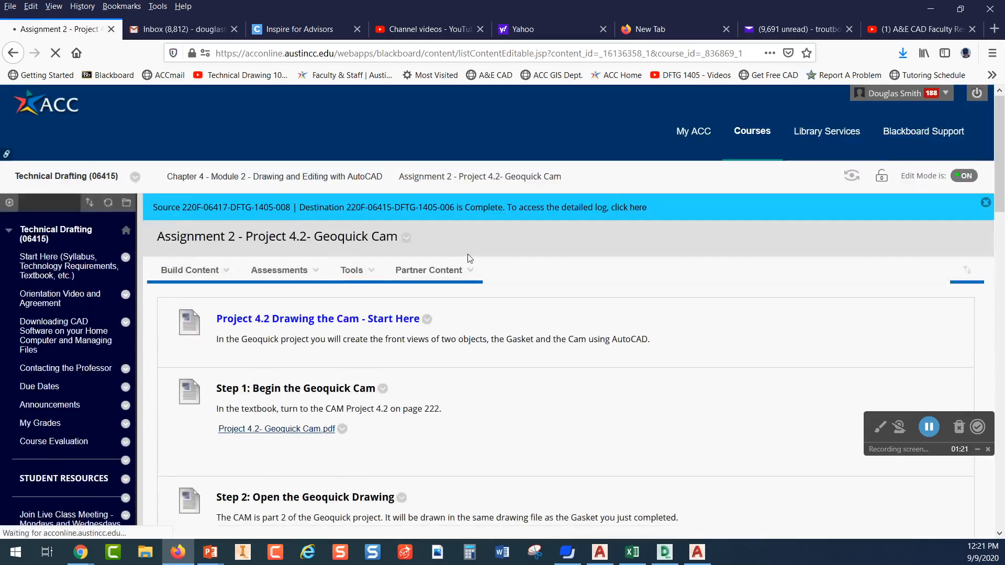
click(463, 264)
scroll(472, 254, down, 3)
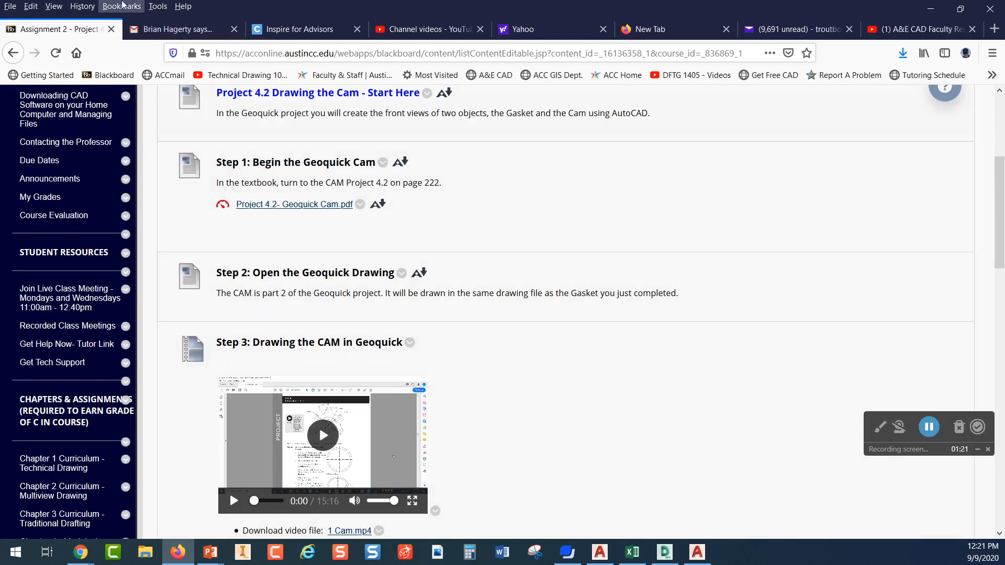
- Open Assignment 3 - Project 4.3- Guest Cottage from the module page and review its prototype, video and submission instructions
click(20, 50)
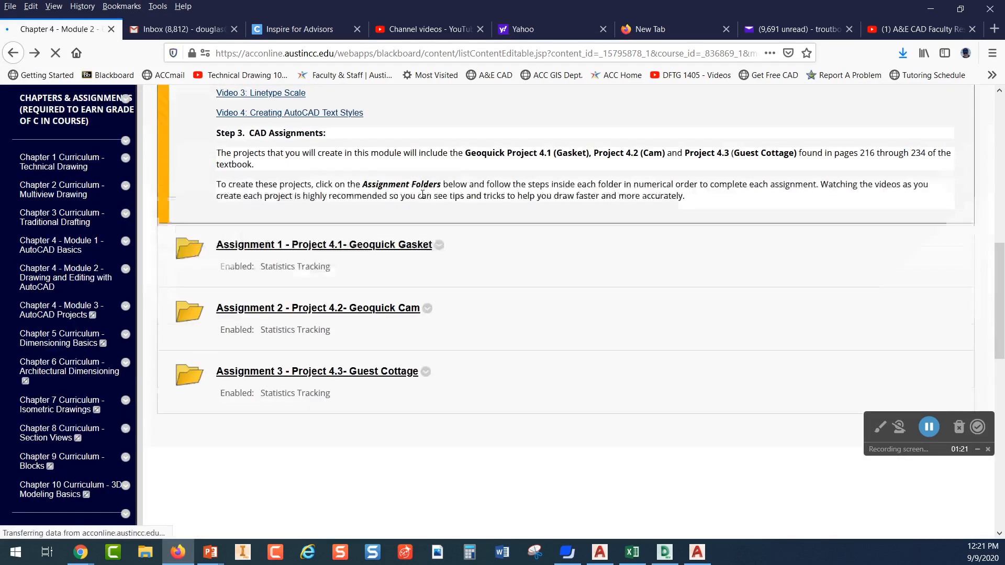
click(397, 372)
scroll(513, 319, down, 5)
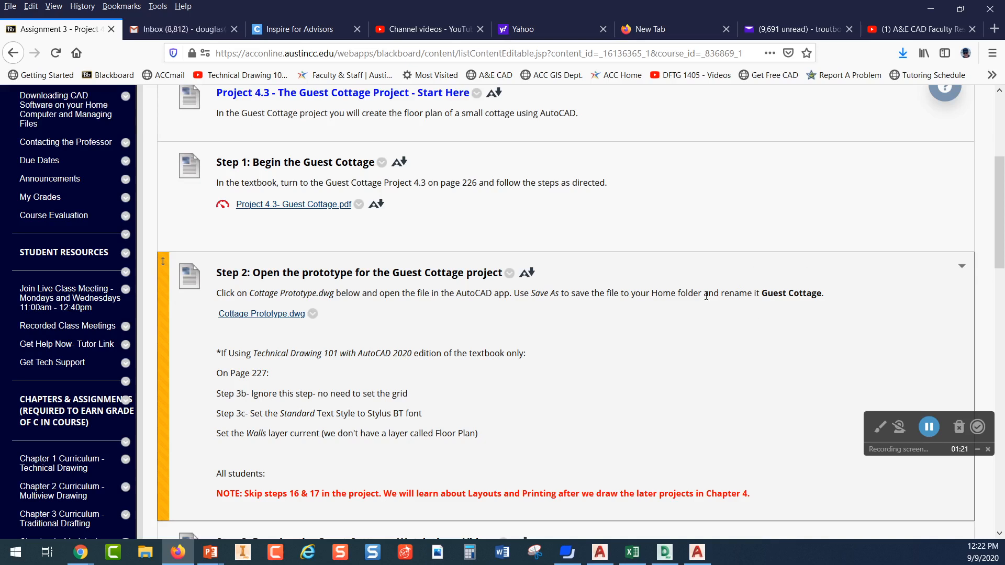
scroll(544, 343, down, 4)
scroll(502, 324, down, 2)
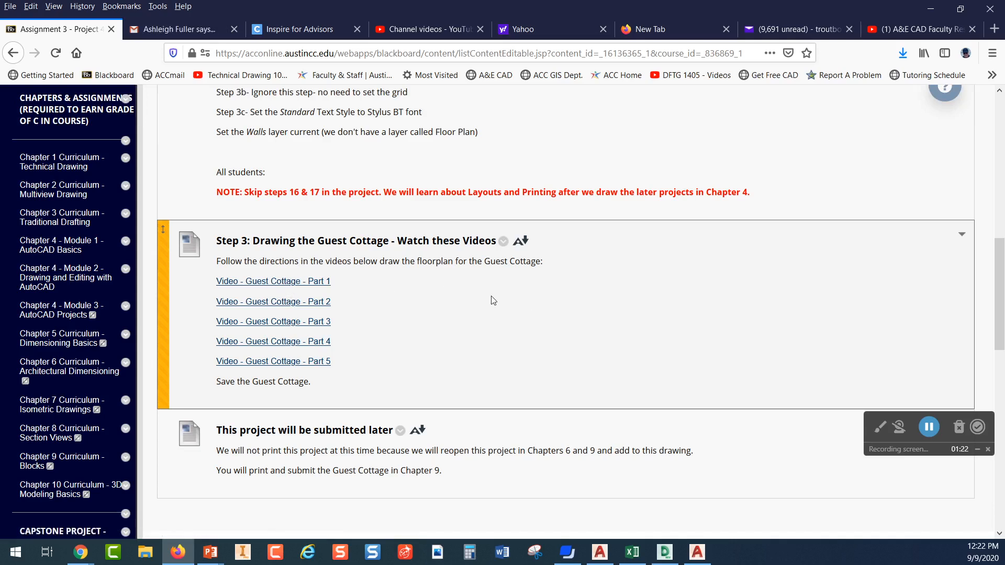
scroll(272, 359, down, 3)
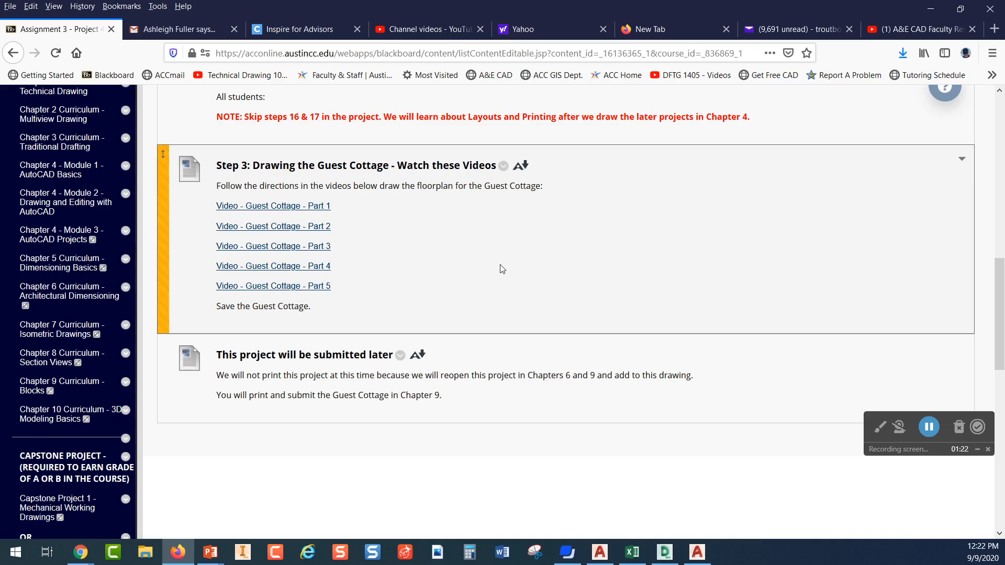
scroll(500, 267, up, 10)
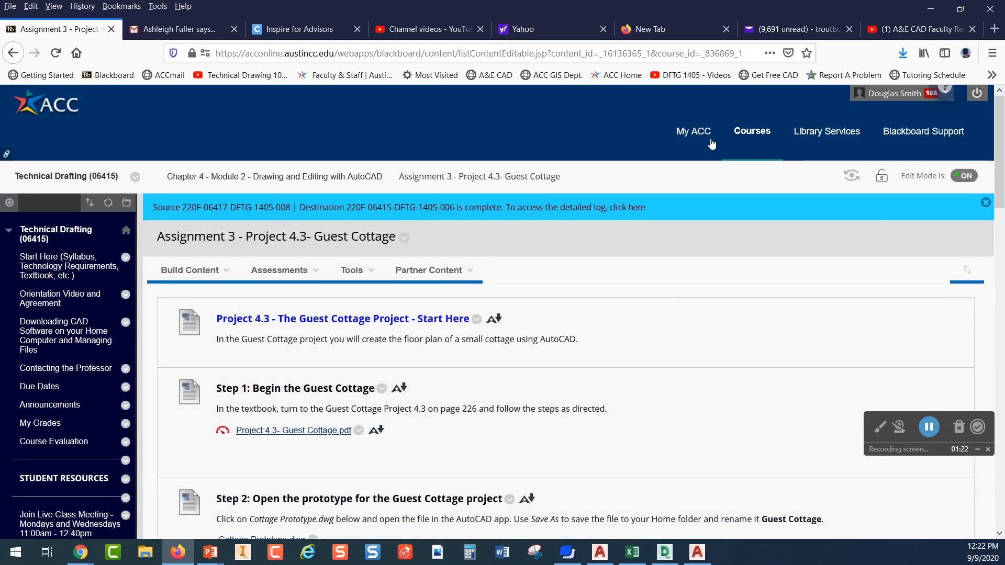
scroll(173, 262, down, 2)
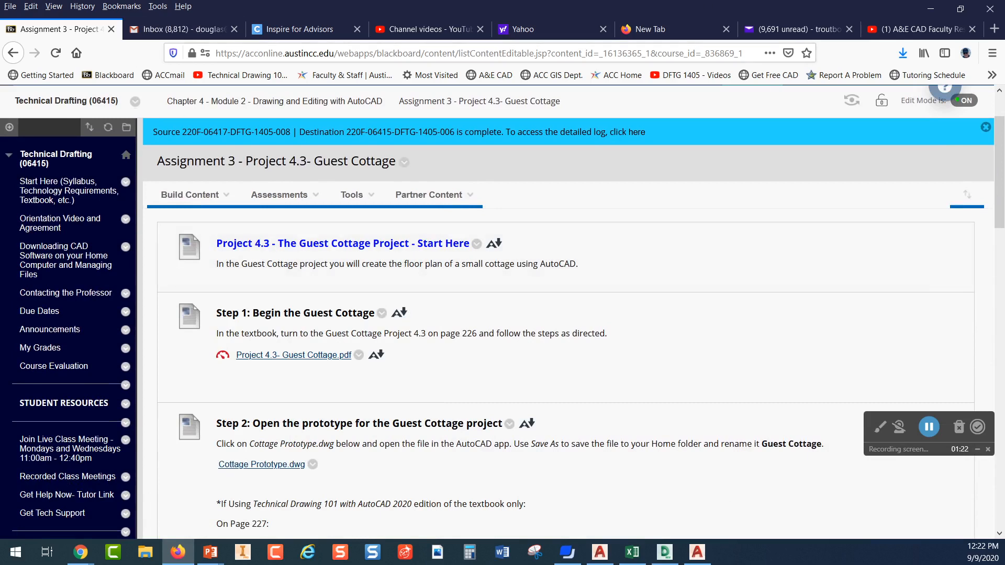
- Switch to the Chrome browser
click(80, 551)
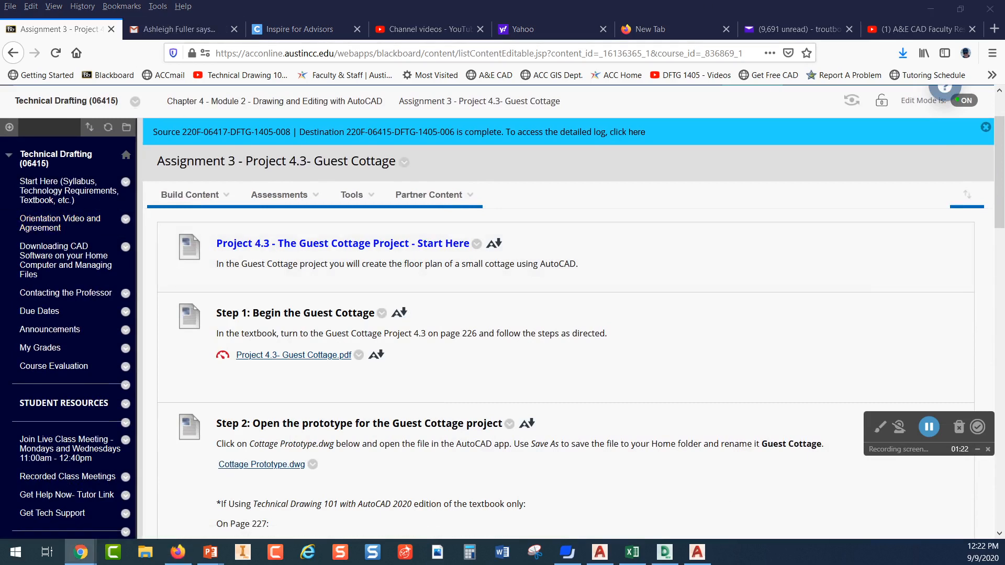